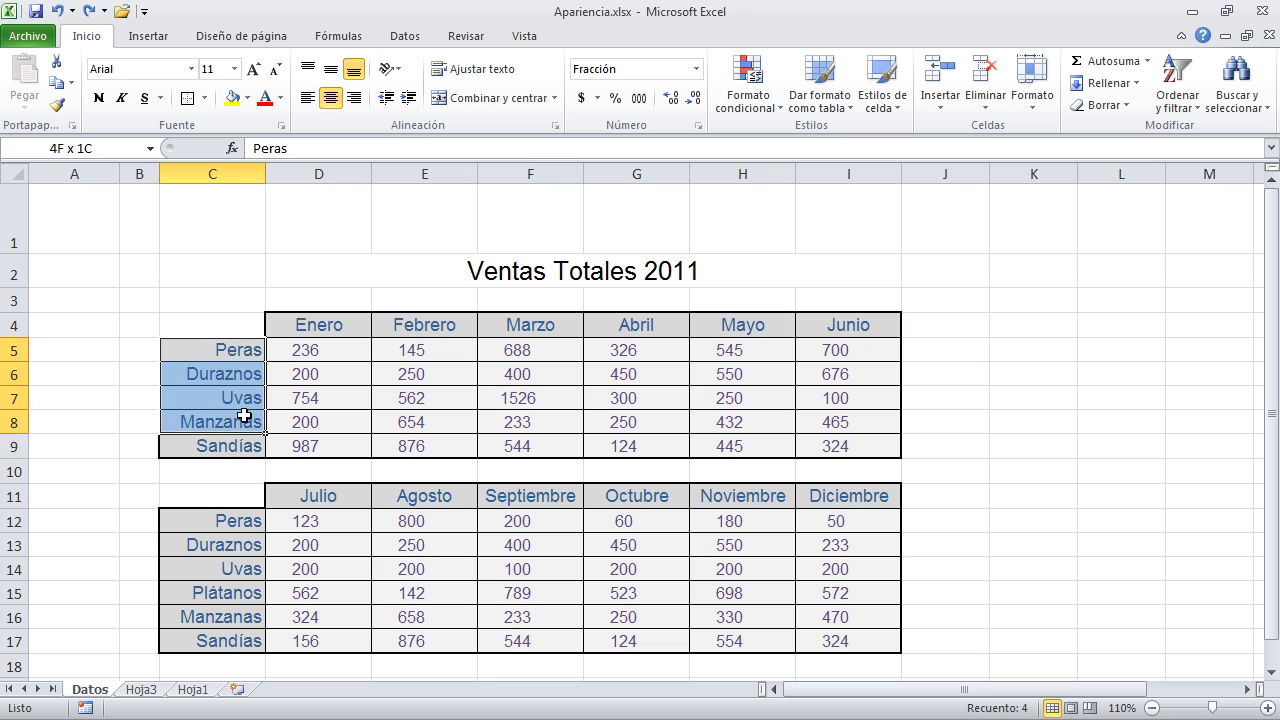
click(380, 380)
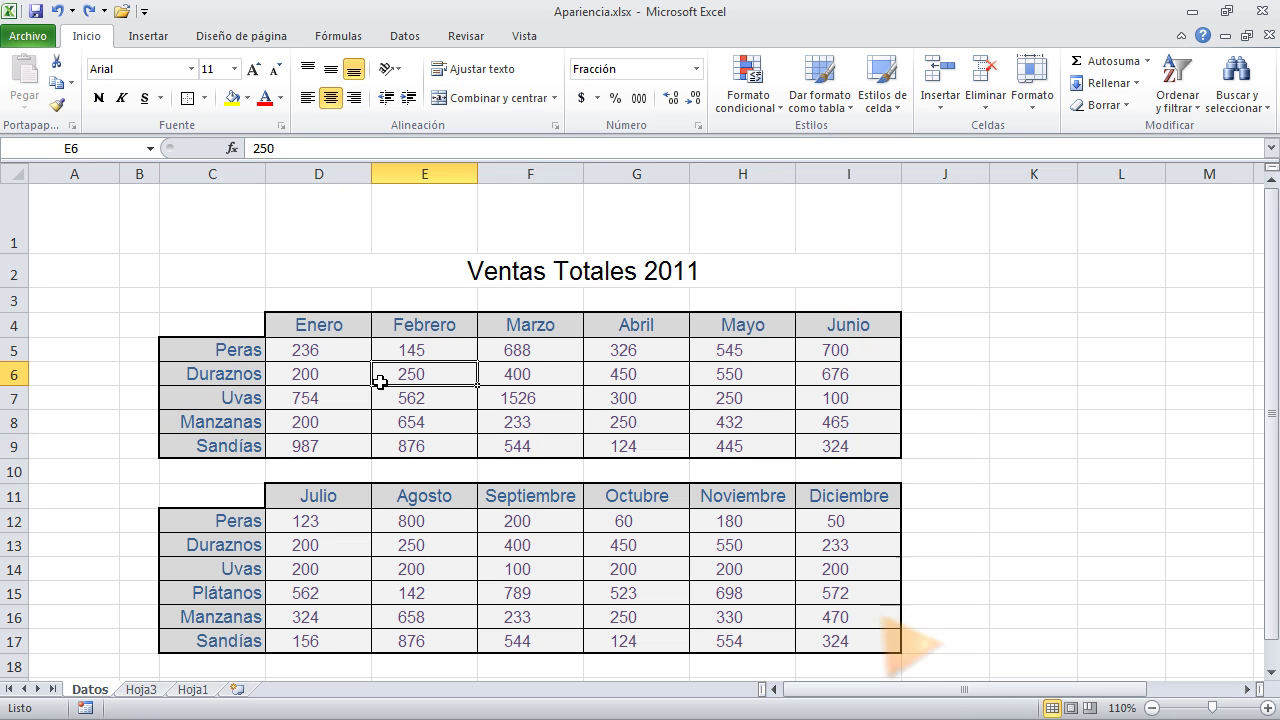
click(226, 348)
click(241, 372)
click(242, 398)
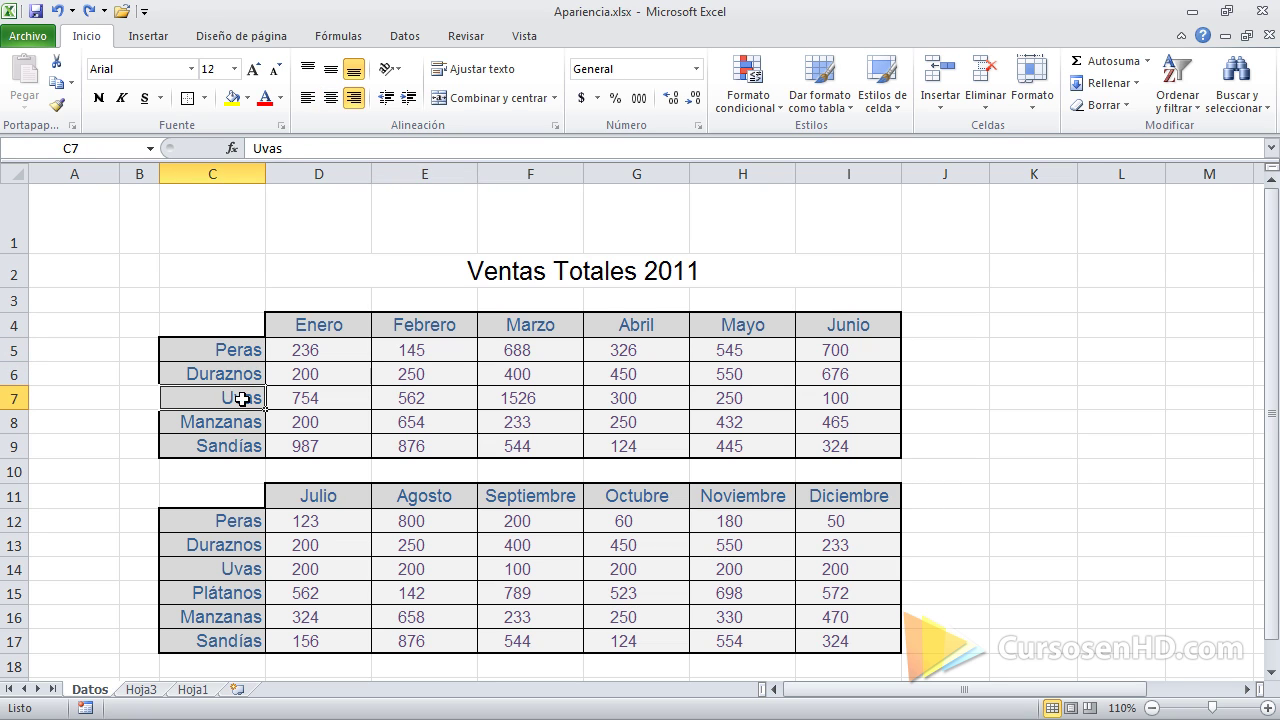
click(240, 447)
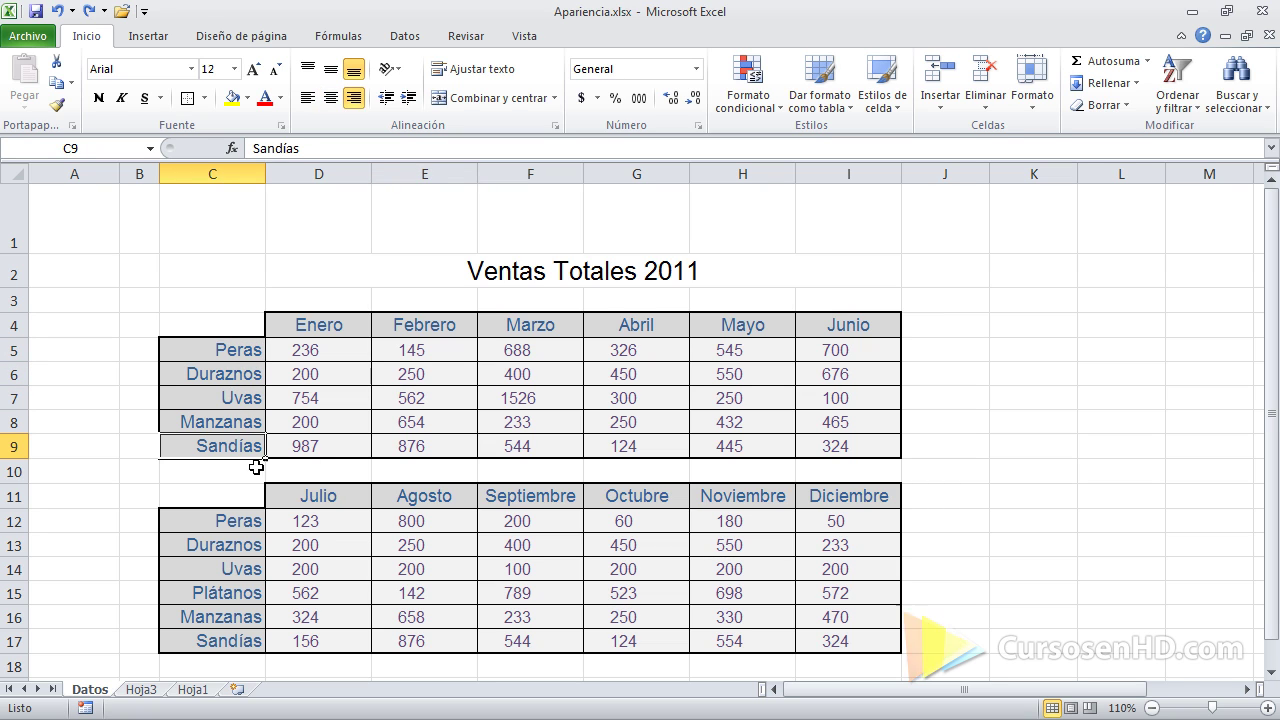
click(305, 421)
click(235, 414)
drag(235, 414, 234, 370)
click(378, 392)
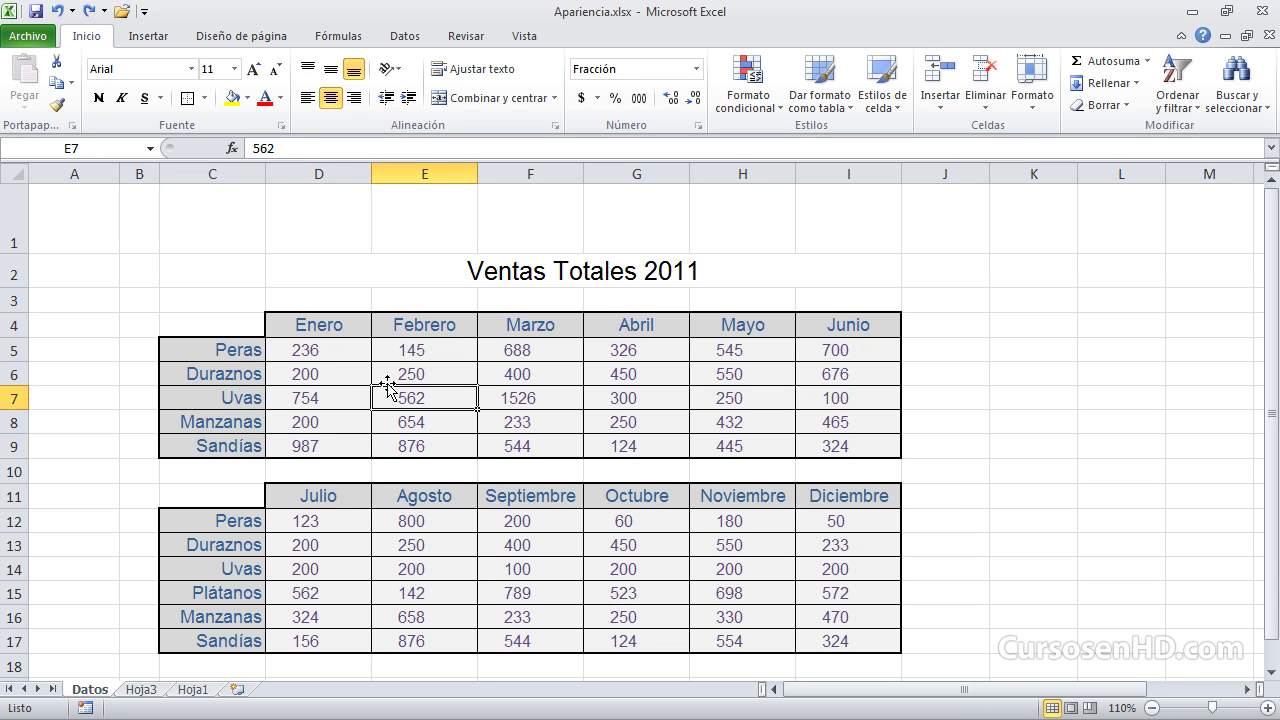
Remove the inner horizontal and lower borders from the fruit label cells C5:C8 and C12:C16
click(228, 353)
drag(228, 353, 230, 420)
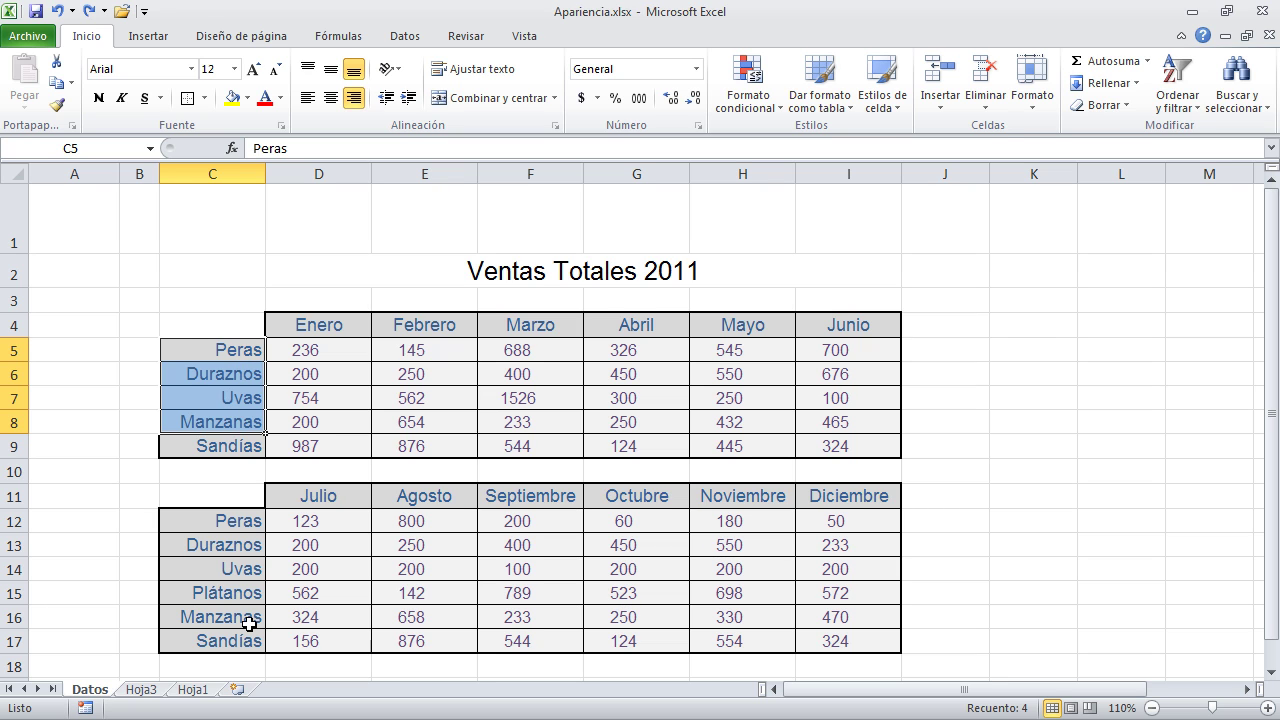
drag(237, 617, 230, 521)
drag(848, 327, 343, 326)
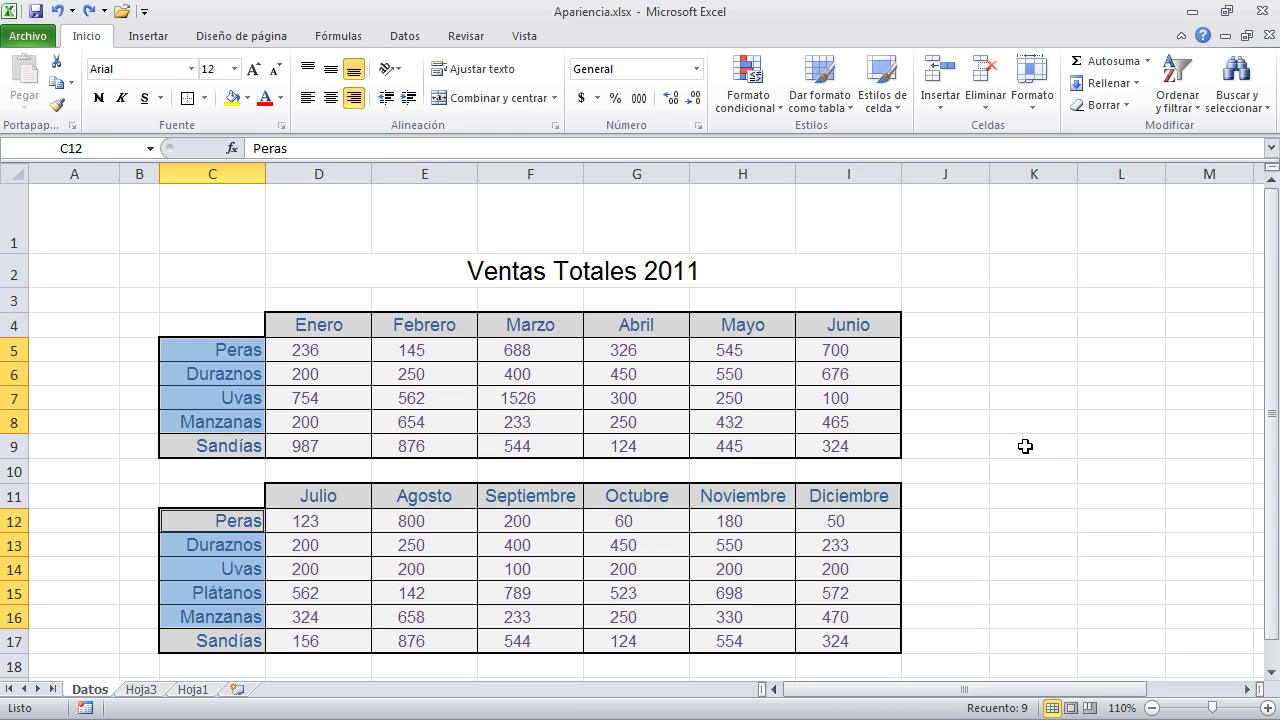
click(205, 98)
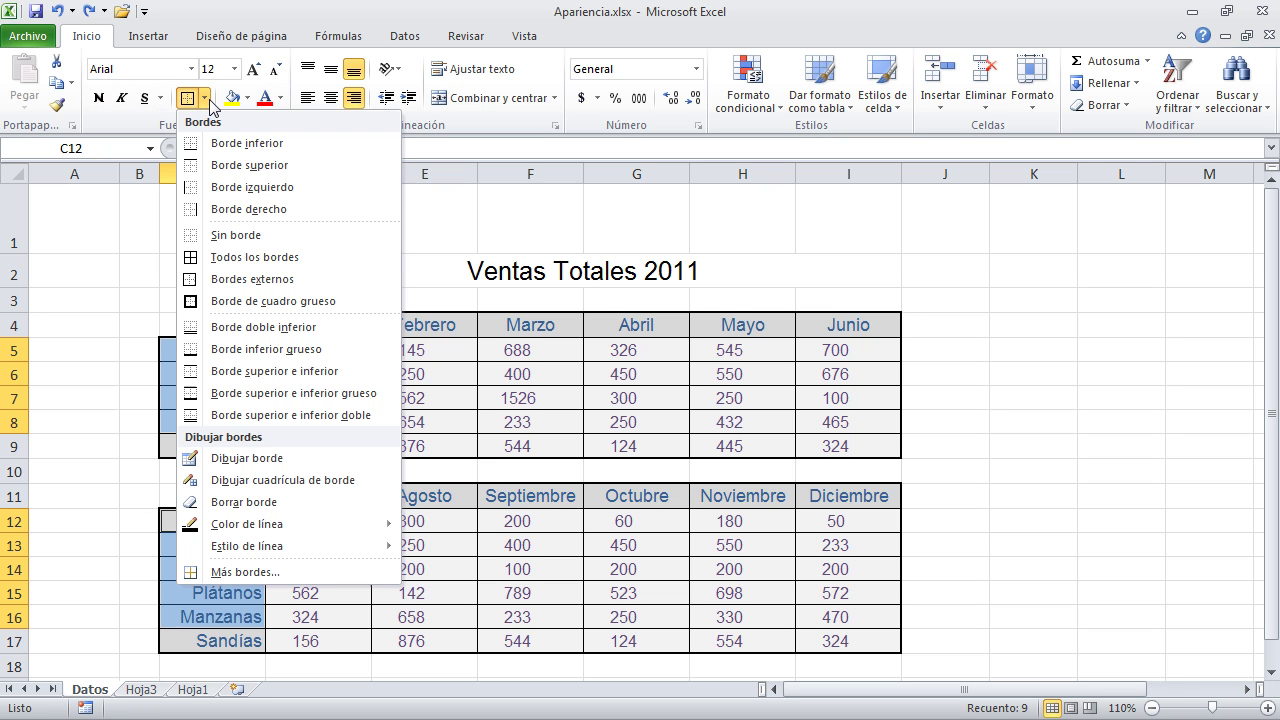
click(265, 572)
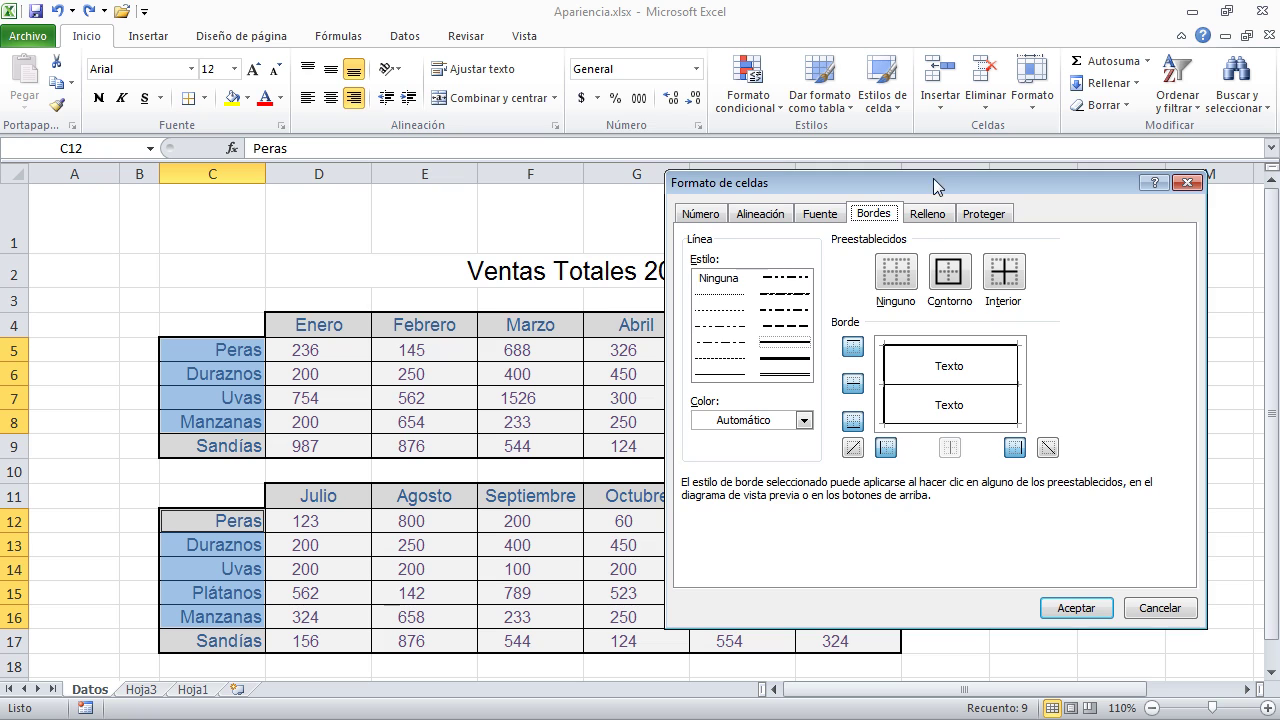
drag(935, 22, 870, 124)
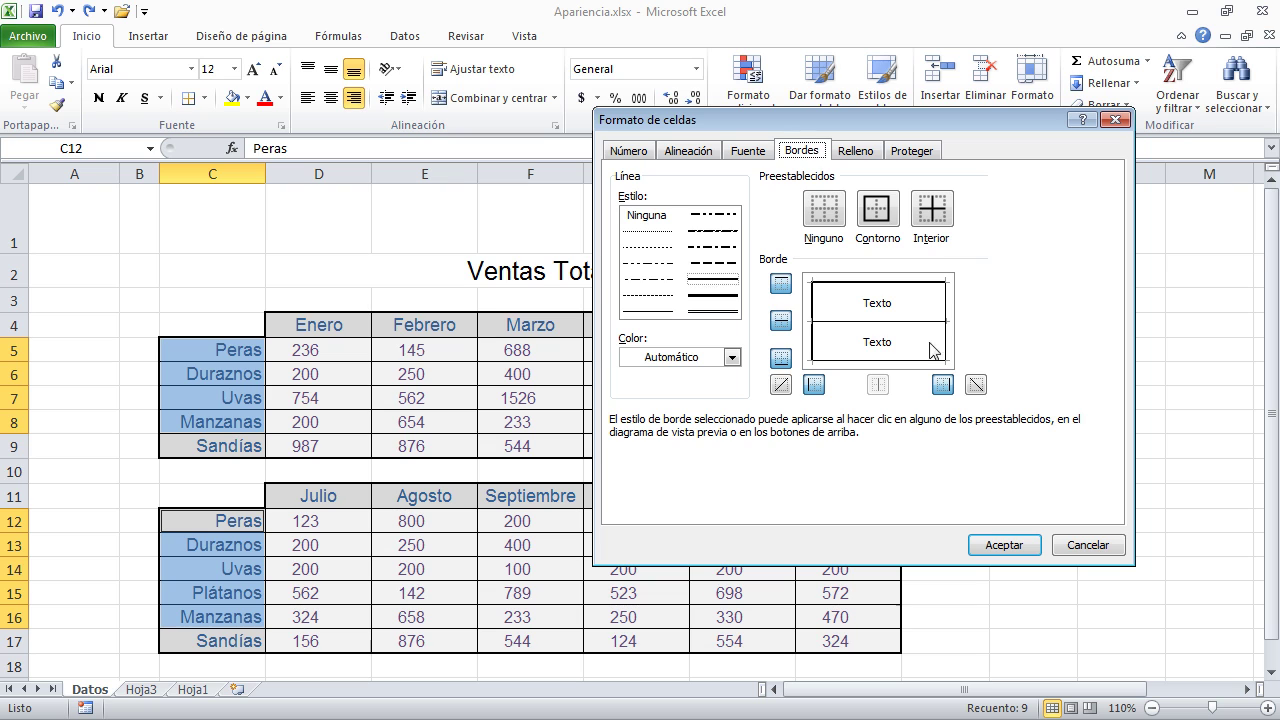
click(887, 323)
click(878, 362)
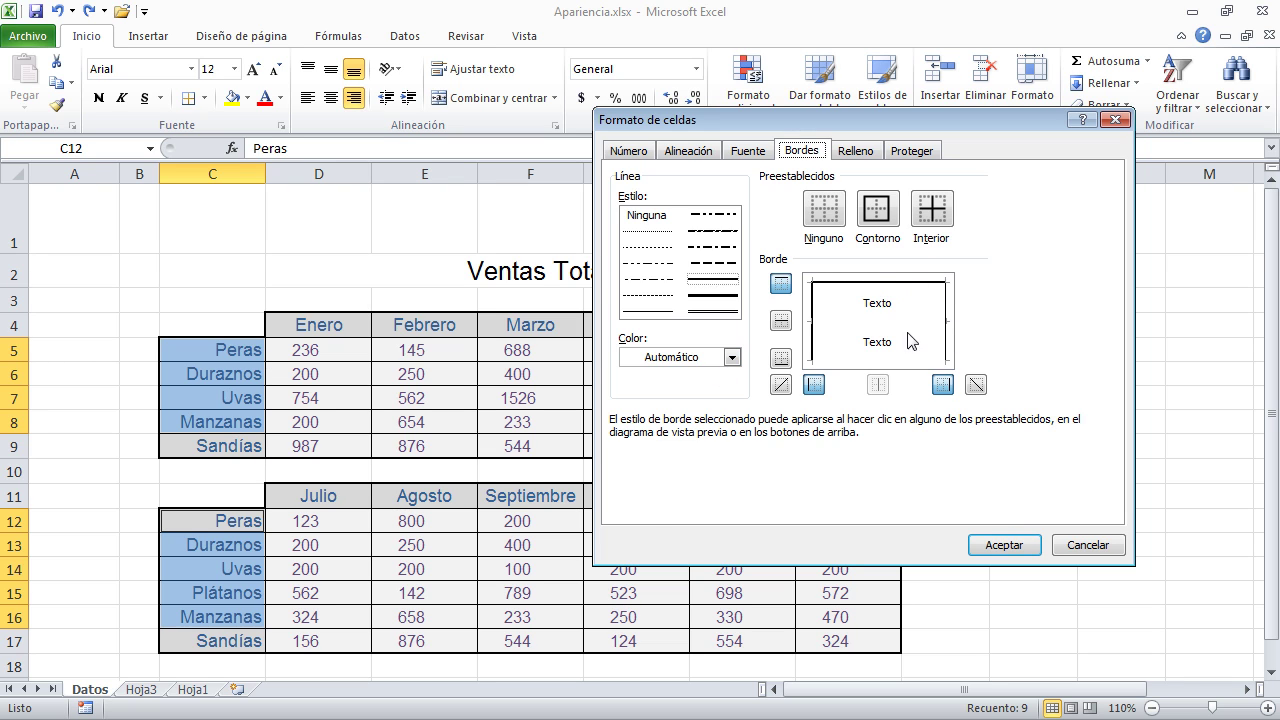
click(1030, 545)
click(1086, 393)
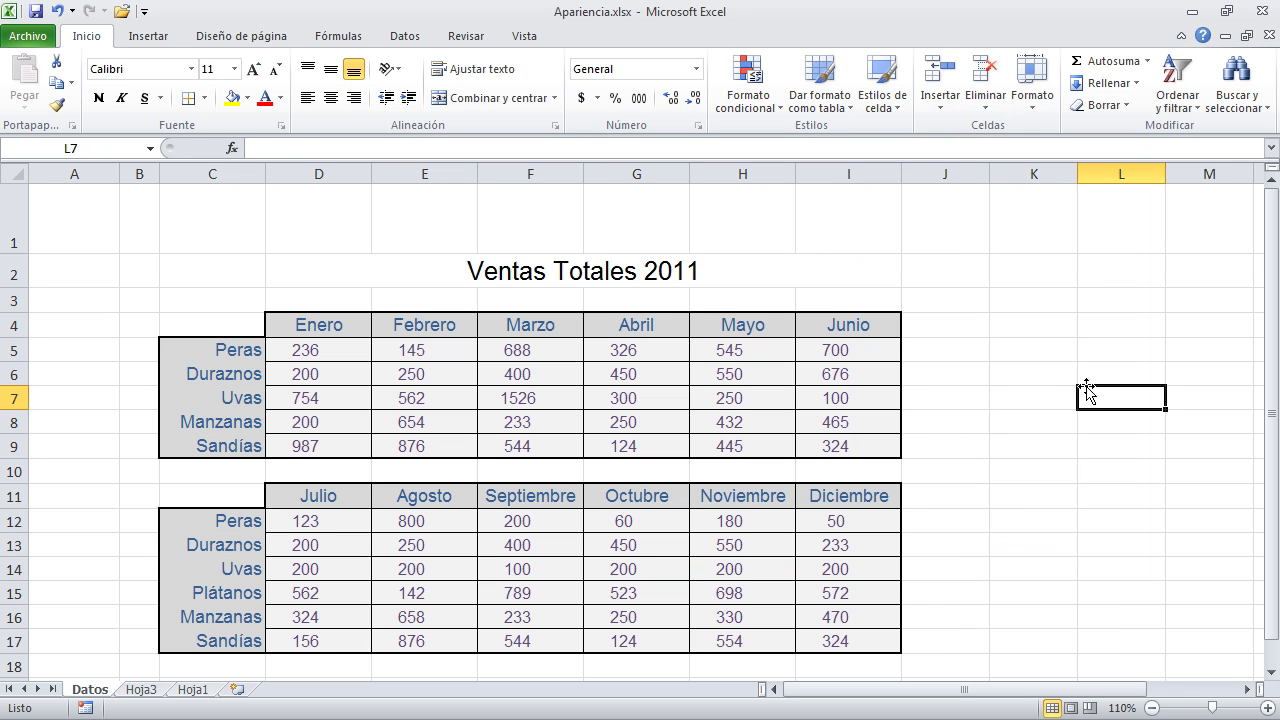
drag(212, 527, 208, 614)
click(234, 637)
click(418, 420)
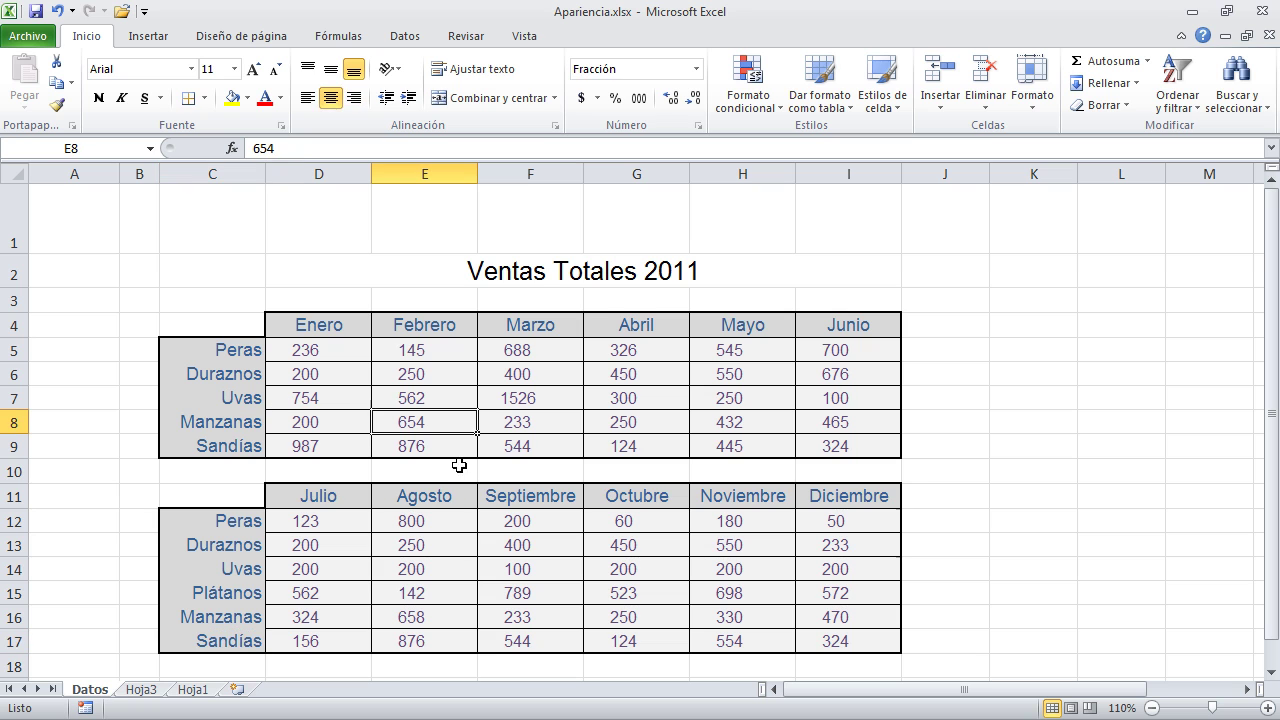
drag(337, 325, 822, 333)
click(1027, 398)
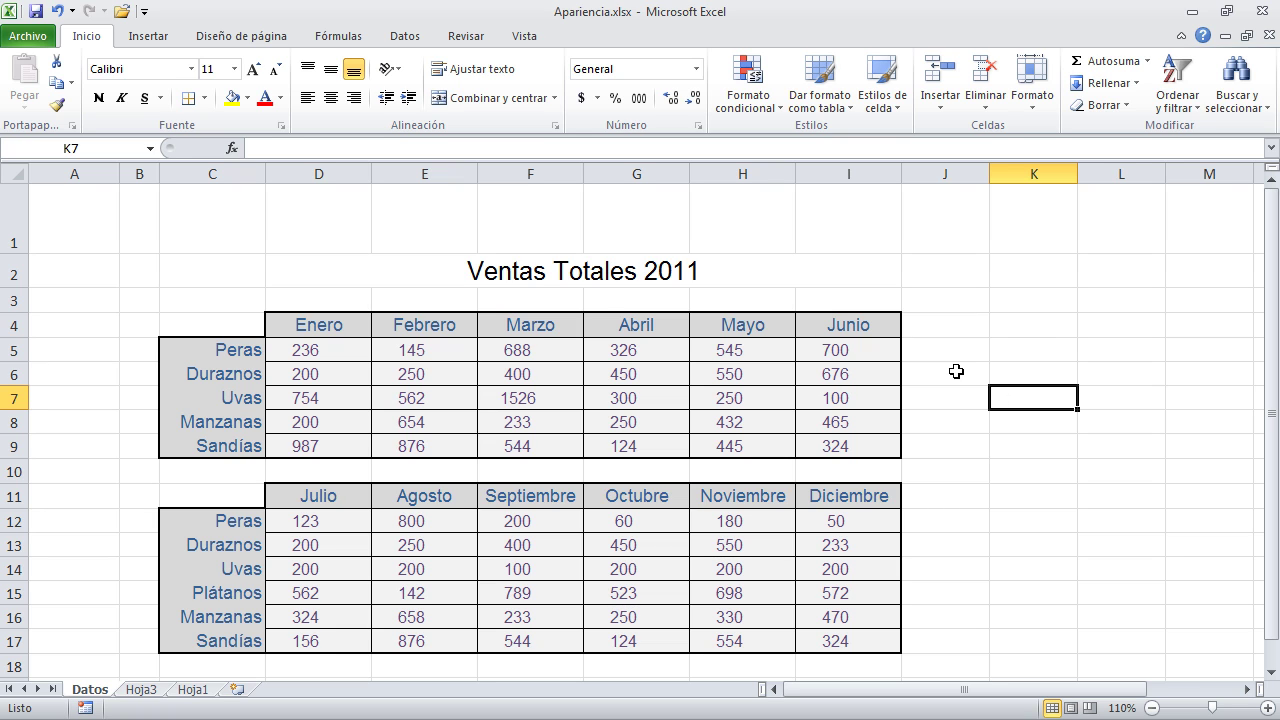
click(888, 325)
click(989, 425)
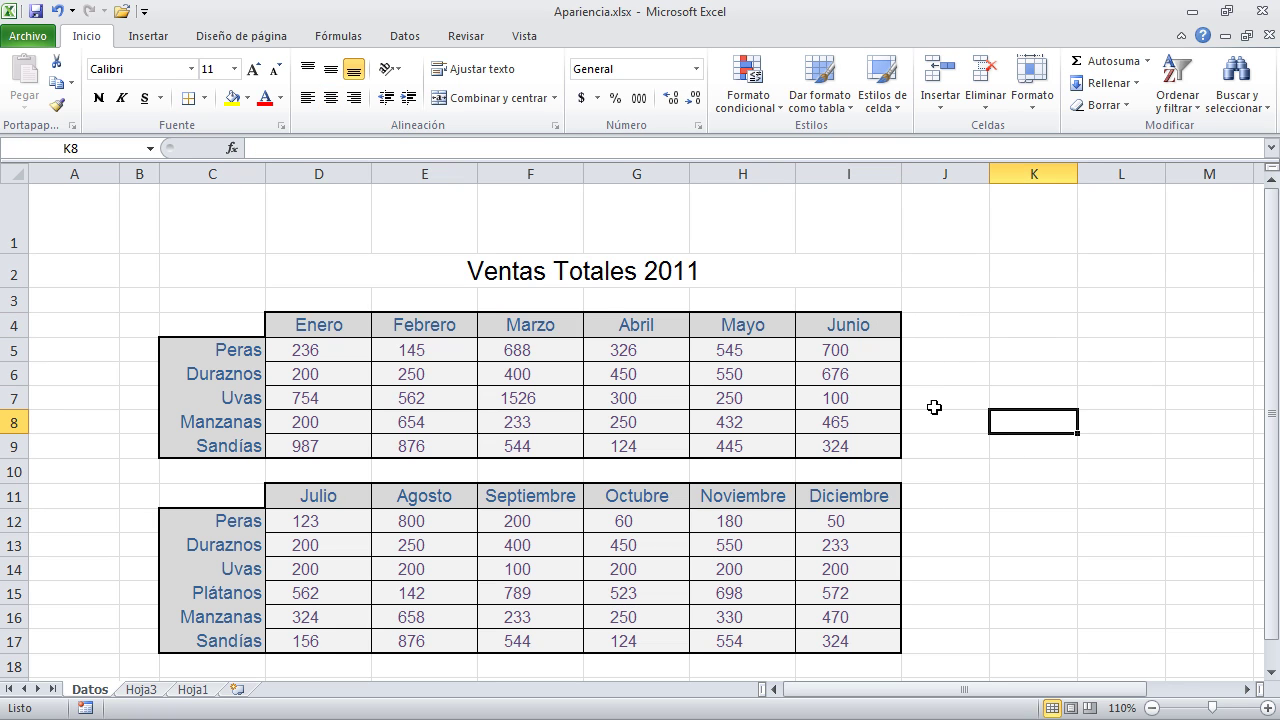
click(833, 327)
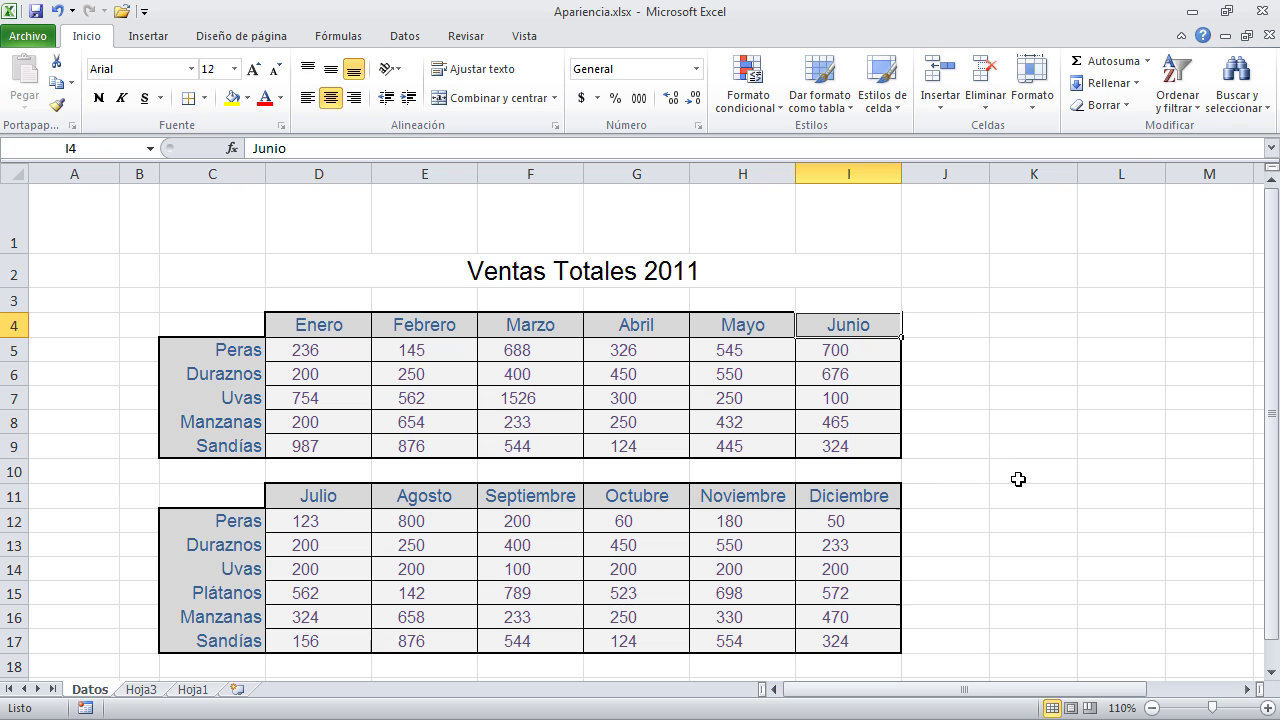
Remove the inner vertical and right borders from the month header cells D4:H4 and D11:H11
drag(324, 322, 743, 326)
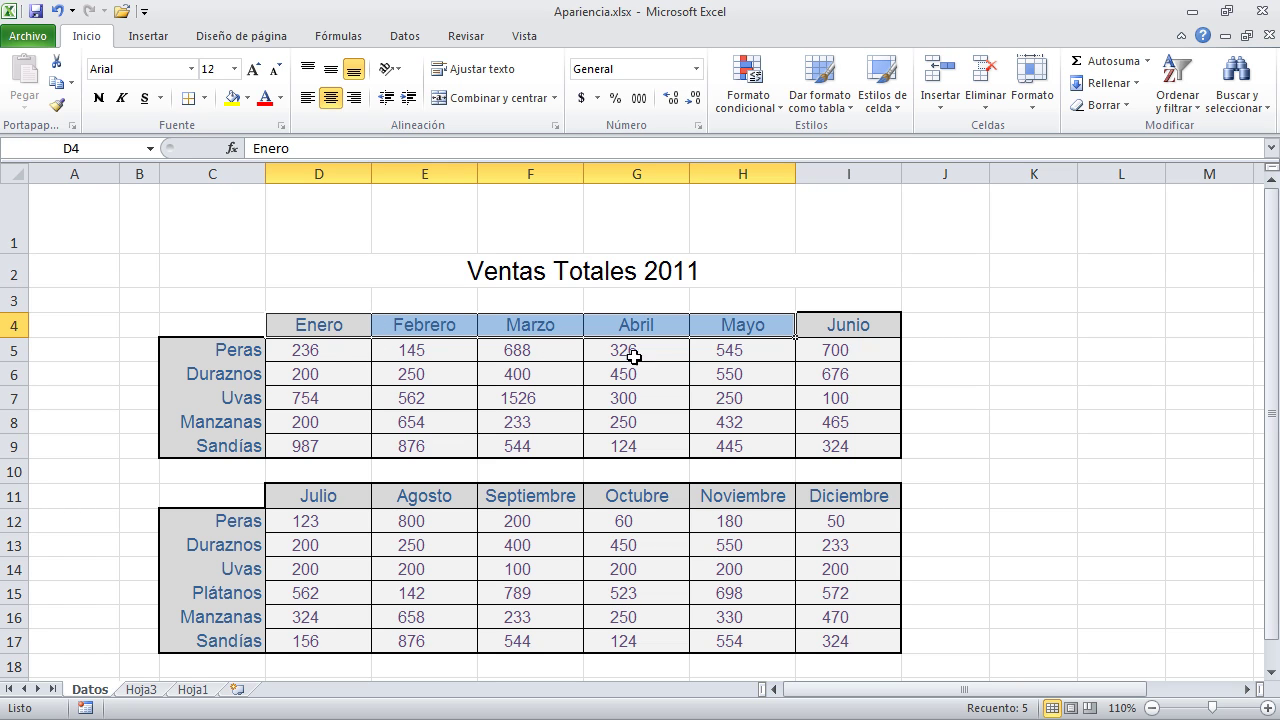
drag(339, 502, 740, 494)
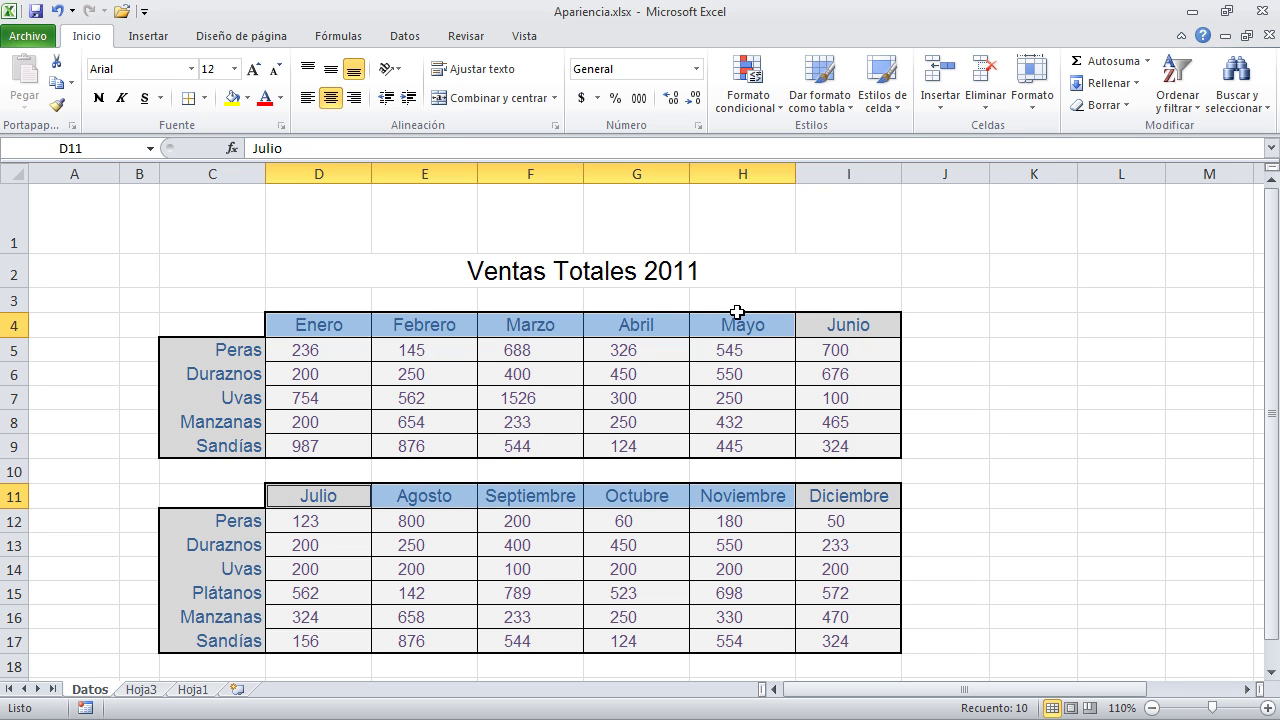
click(204, 98)
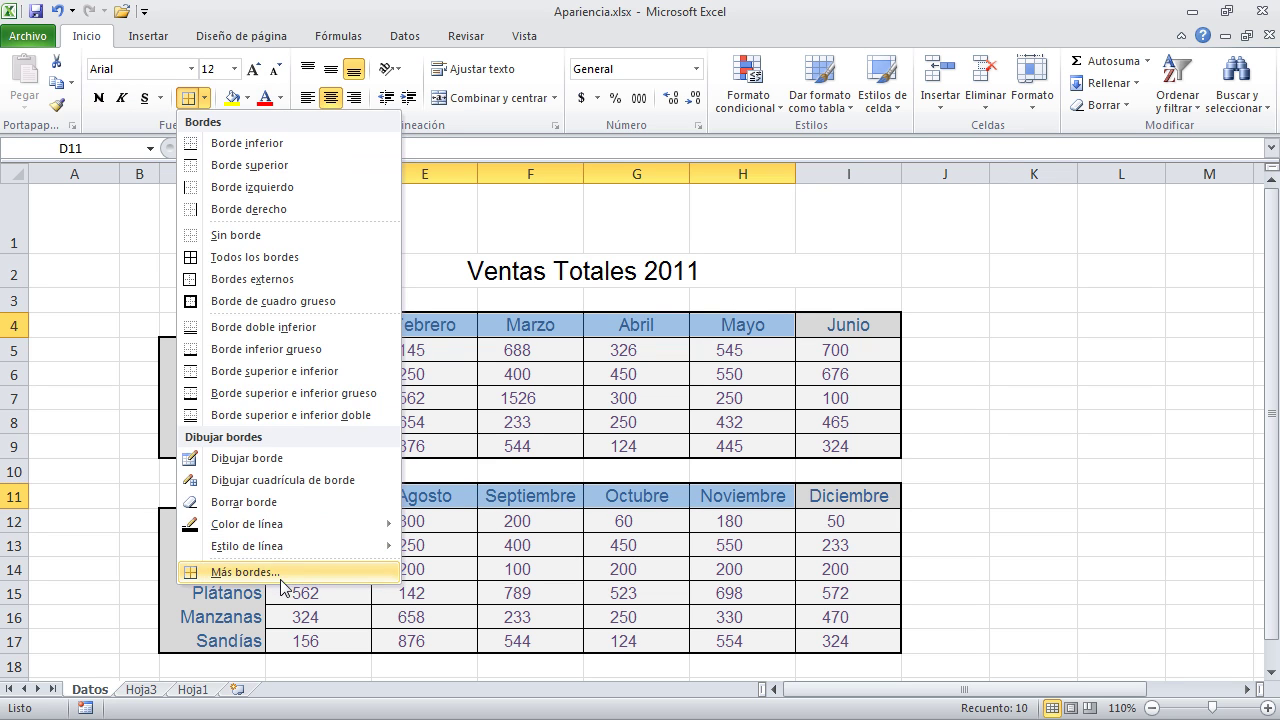
click(295, 581)
click(882, 322)
click(946, 321)
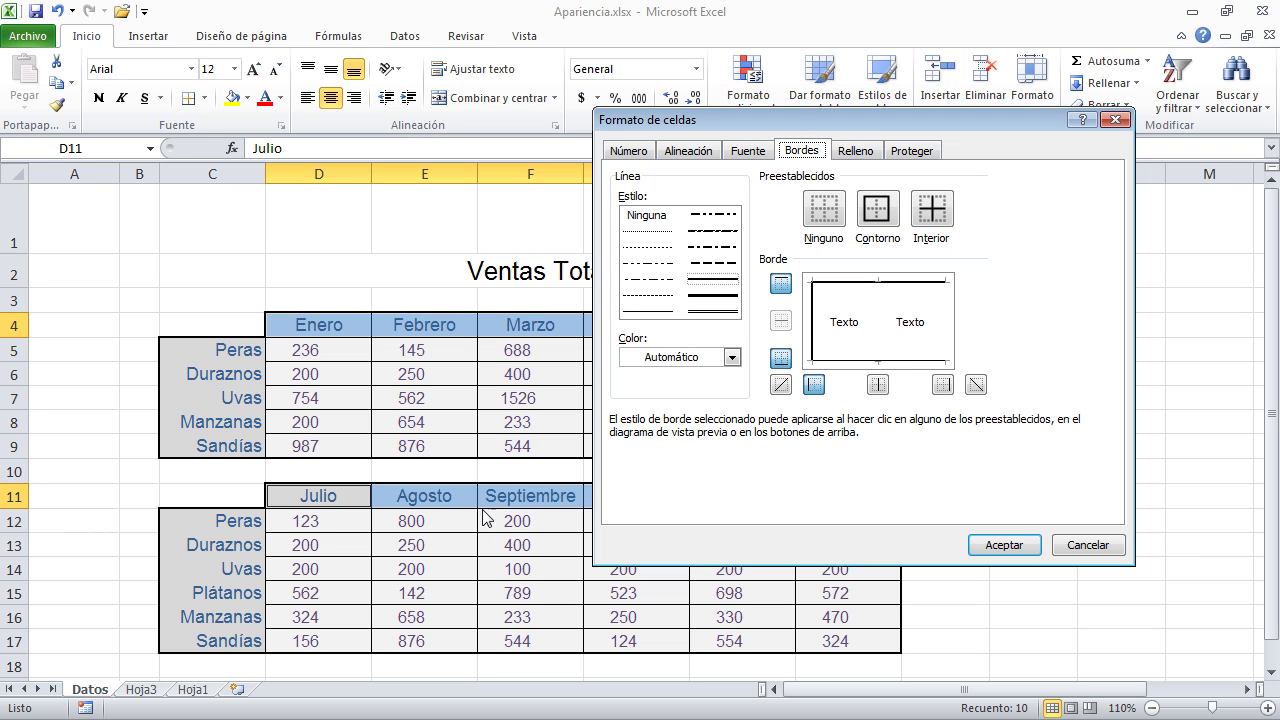
click(1004, 545)
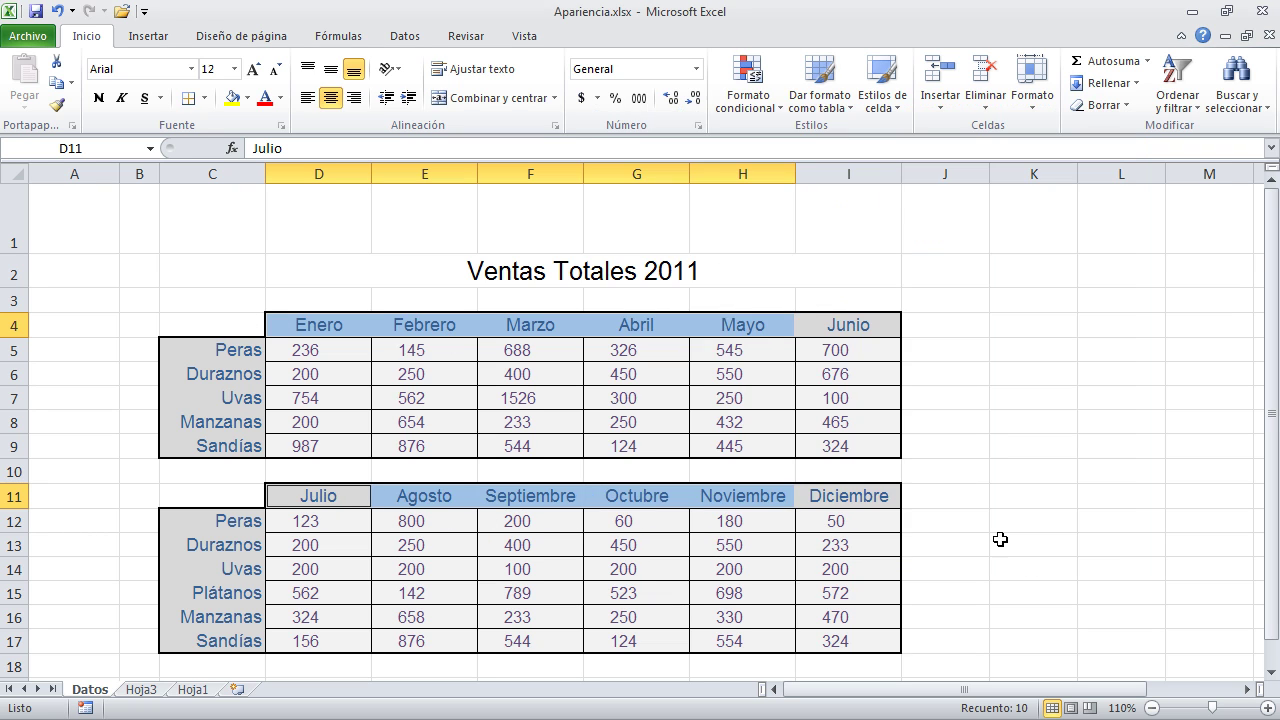
click(1070, 568)
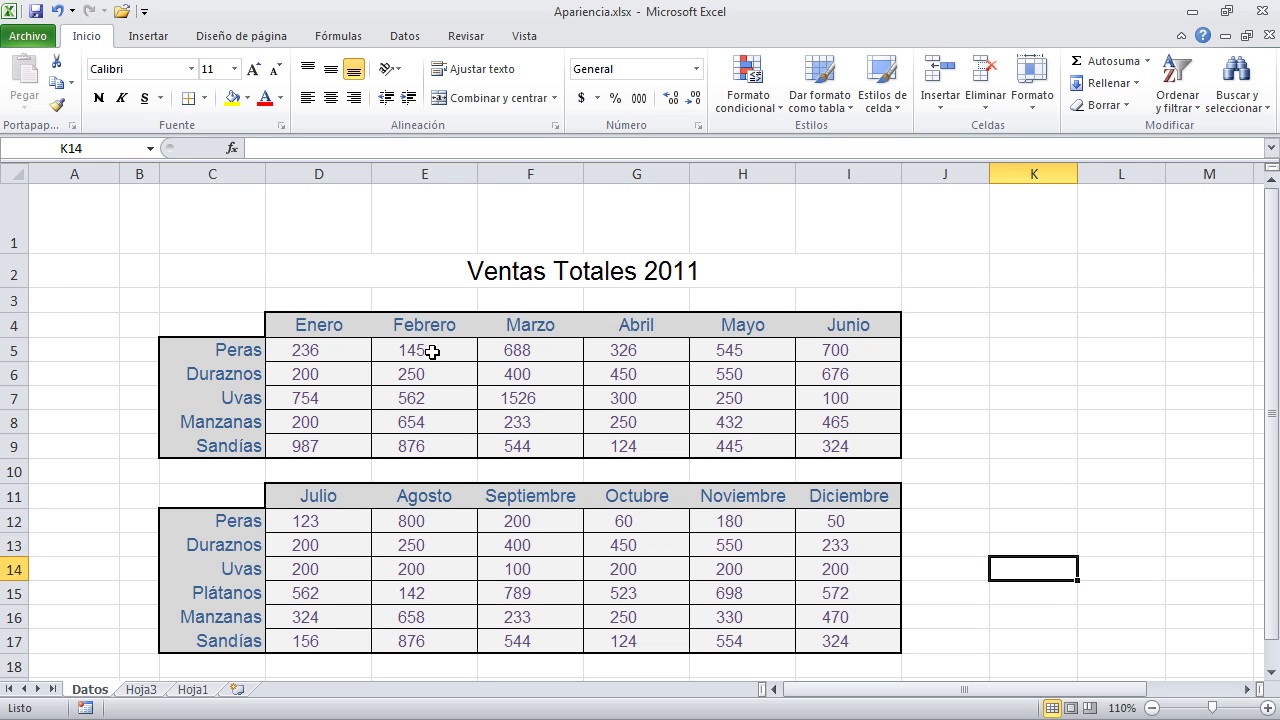
key(ctrl+z)
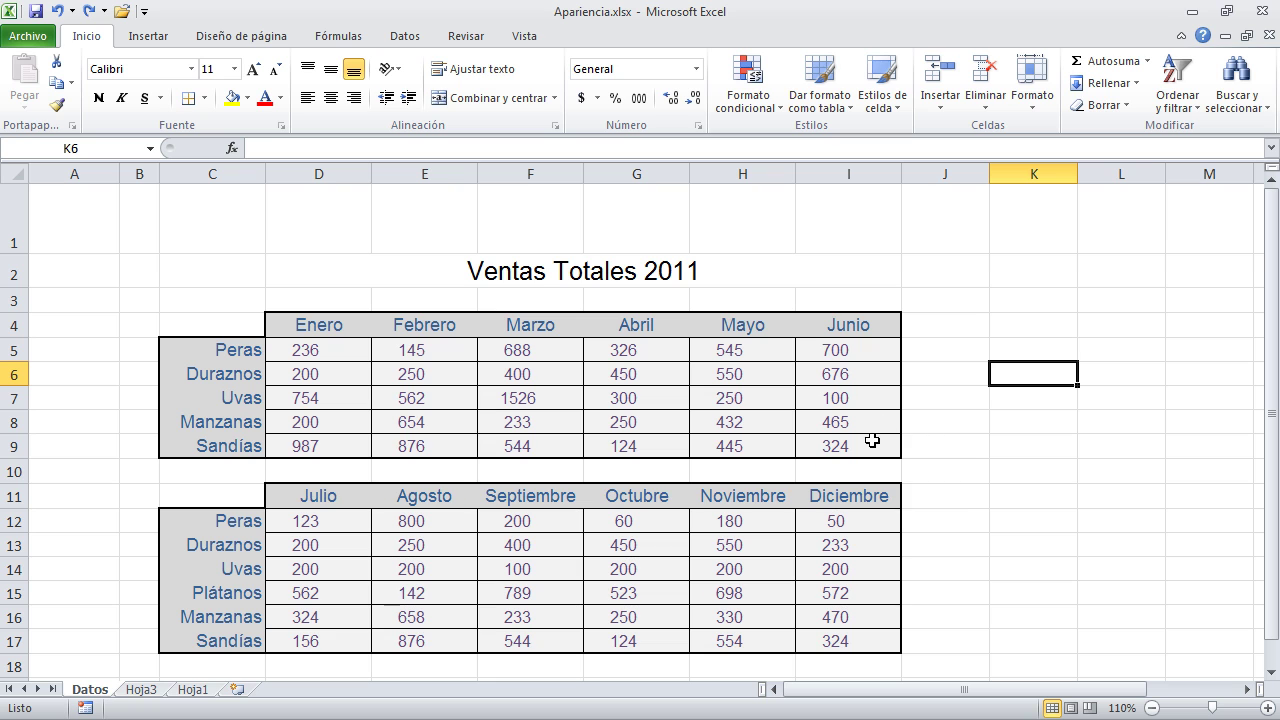
Format the sales figures in D5:I9 and D12:I17 as Número with no decimal places
drag(848, 444, 325, 355)
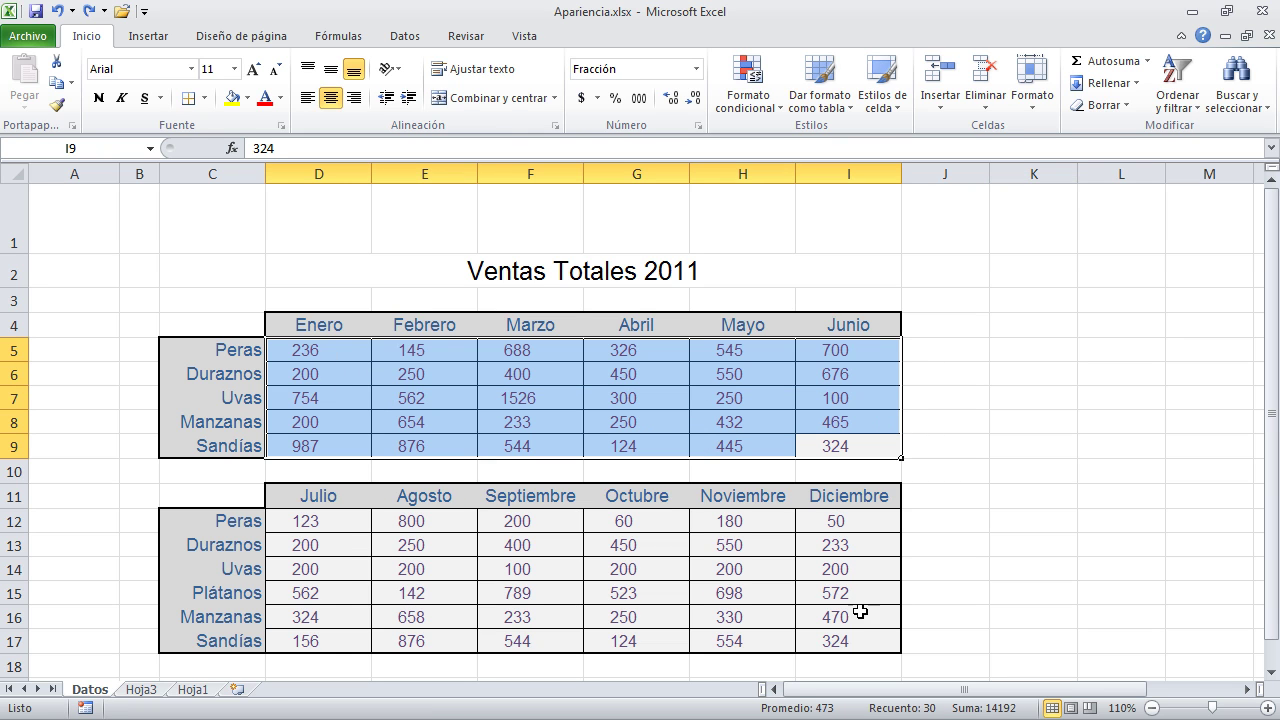
ctrl+drag(858, 645, 336, 520)
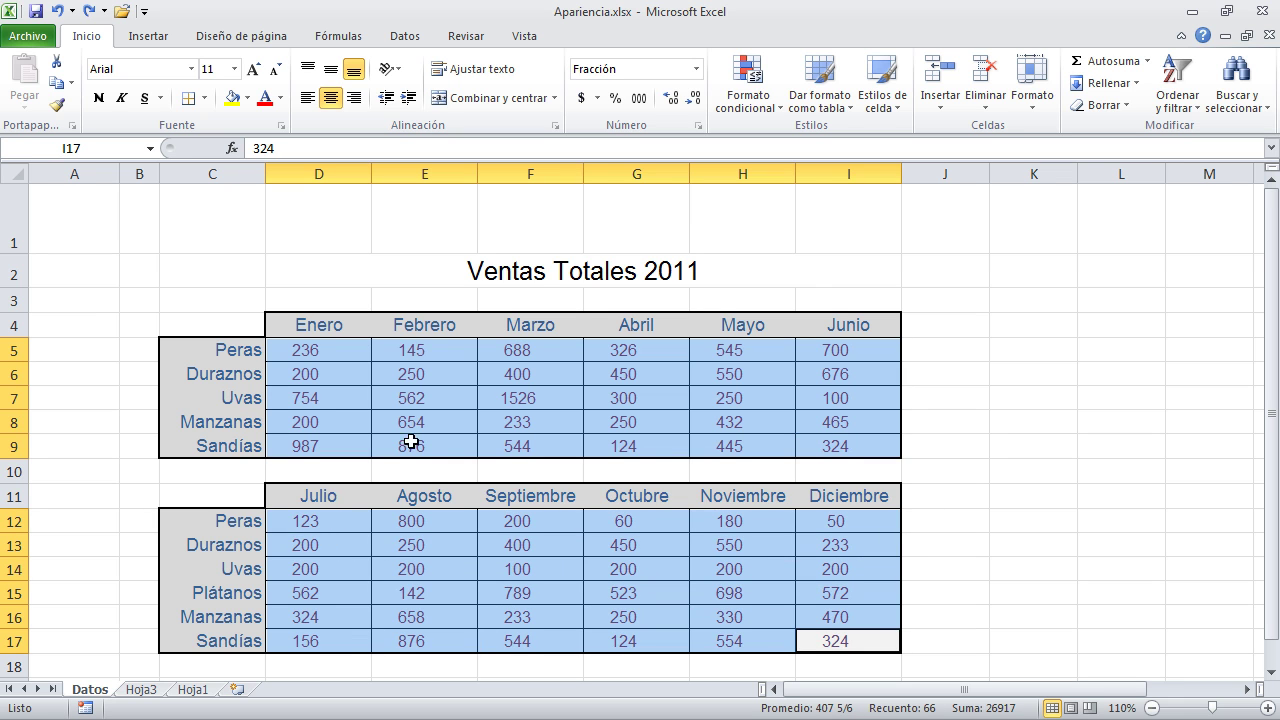
click(696, 68)
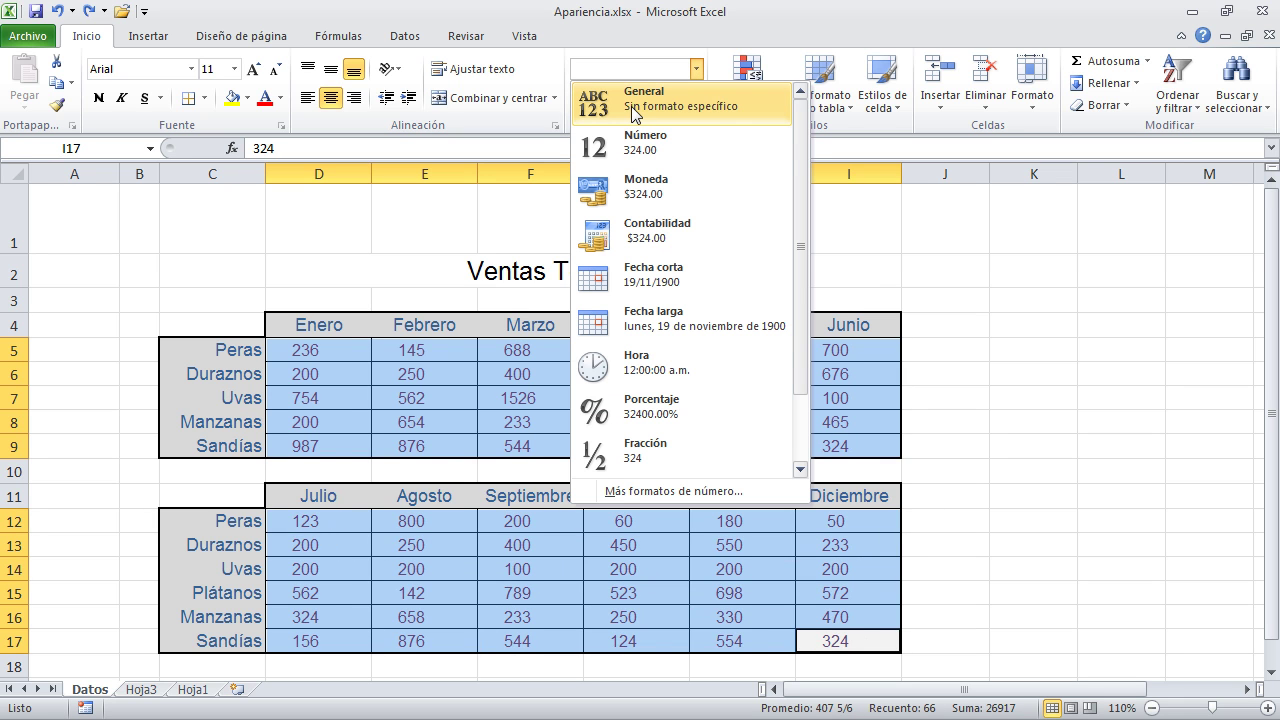
click(640, 142)
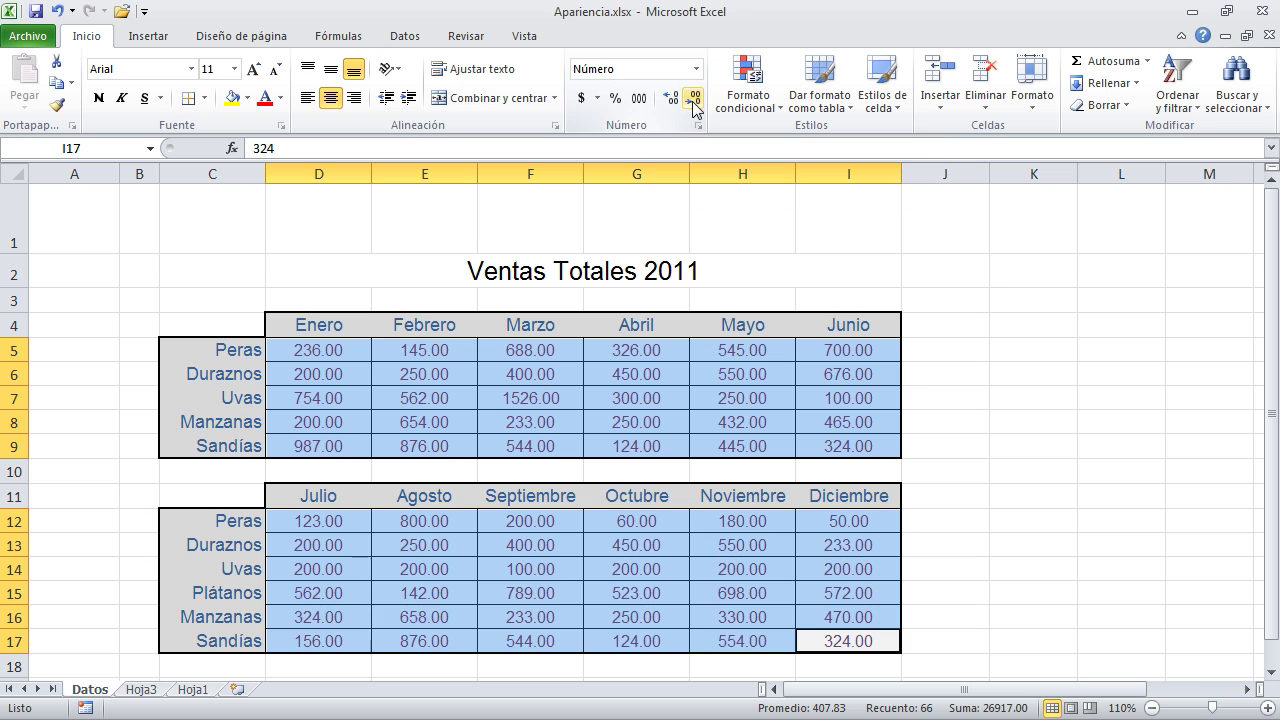
click(693, 101)
click(693, 101)
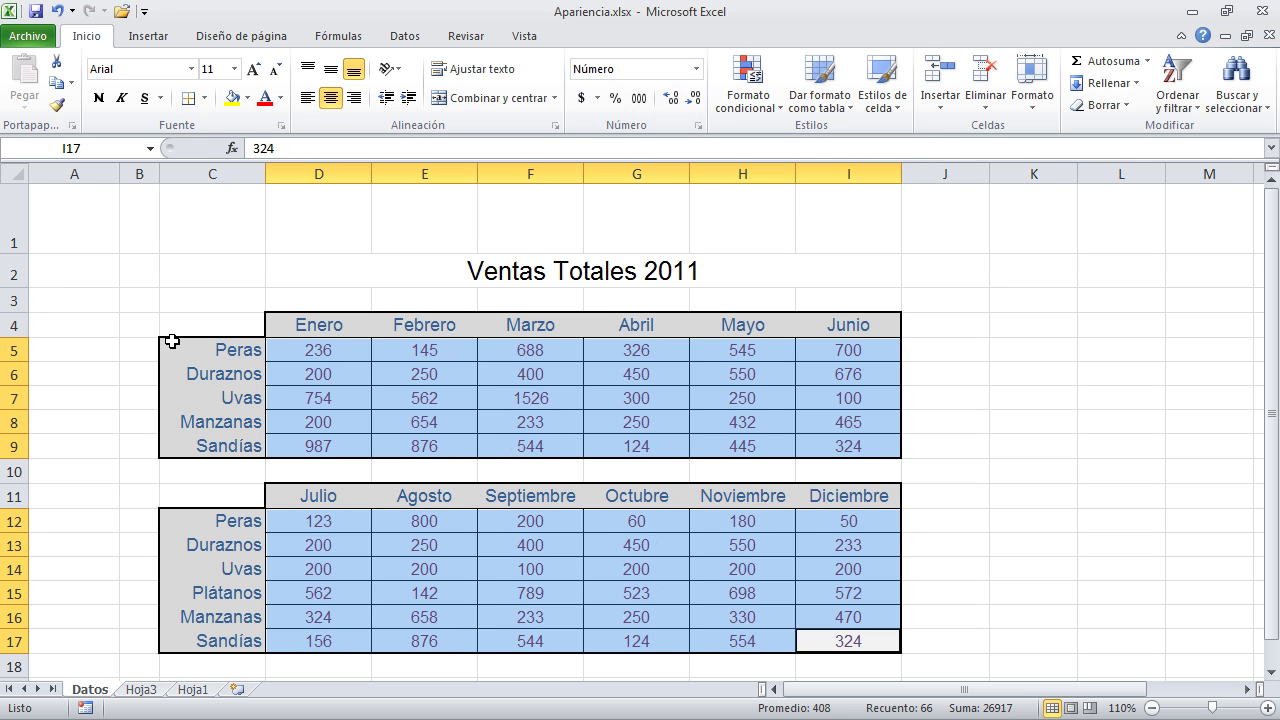
Reduce the height of the empty row 1 above the Ventas Totales 2011 title
click(172, 300)
drag(24, 254, 24, 228)
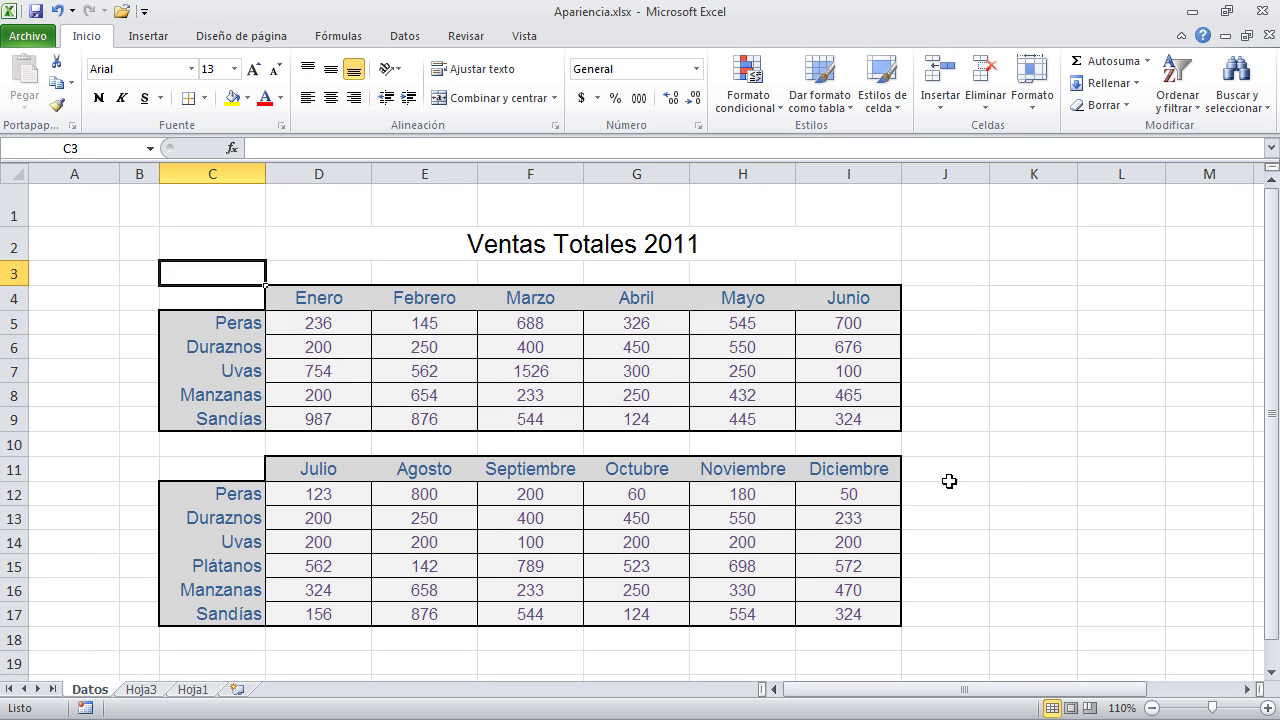
click(100, 207)
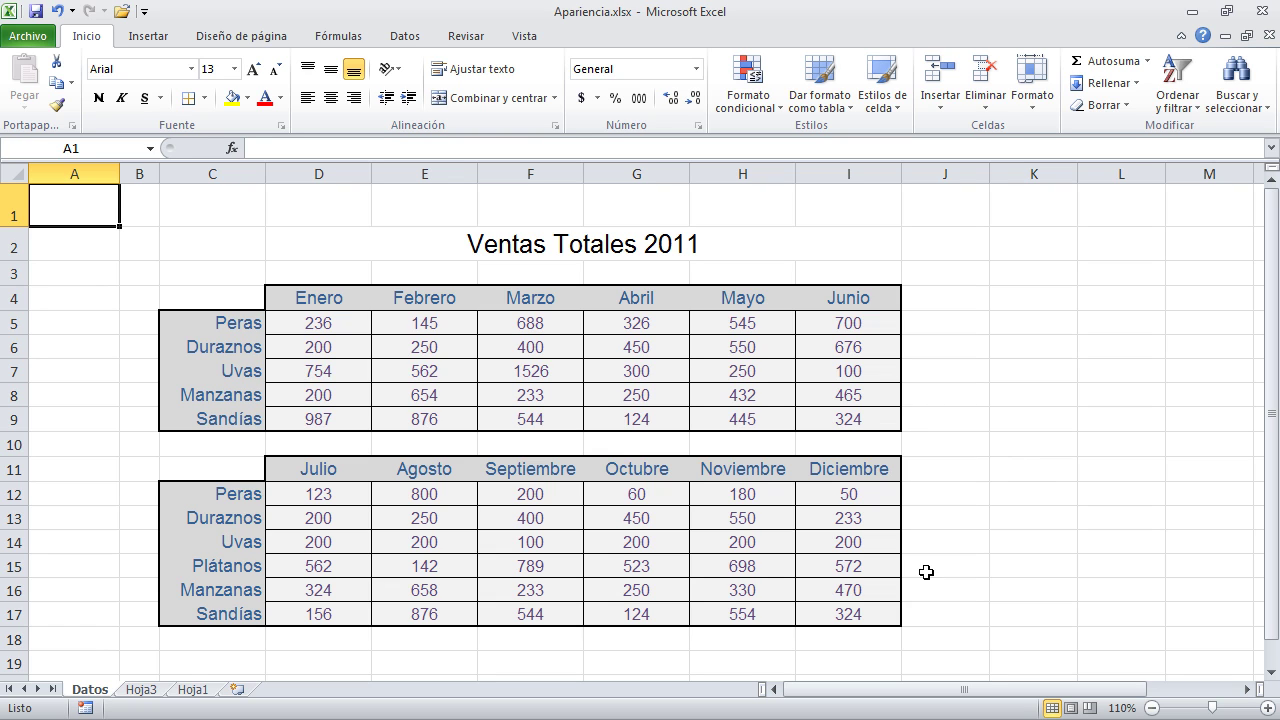
drag(848, 614, 334, 503)
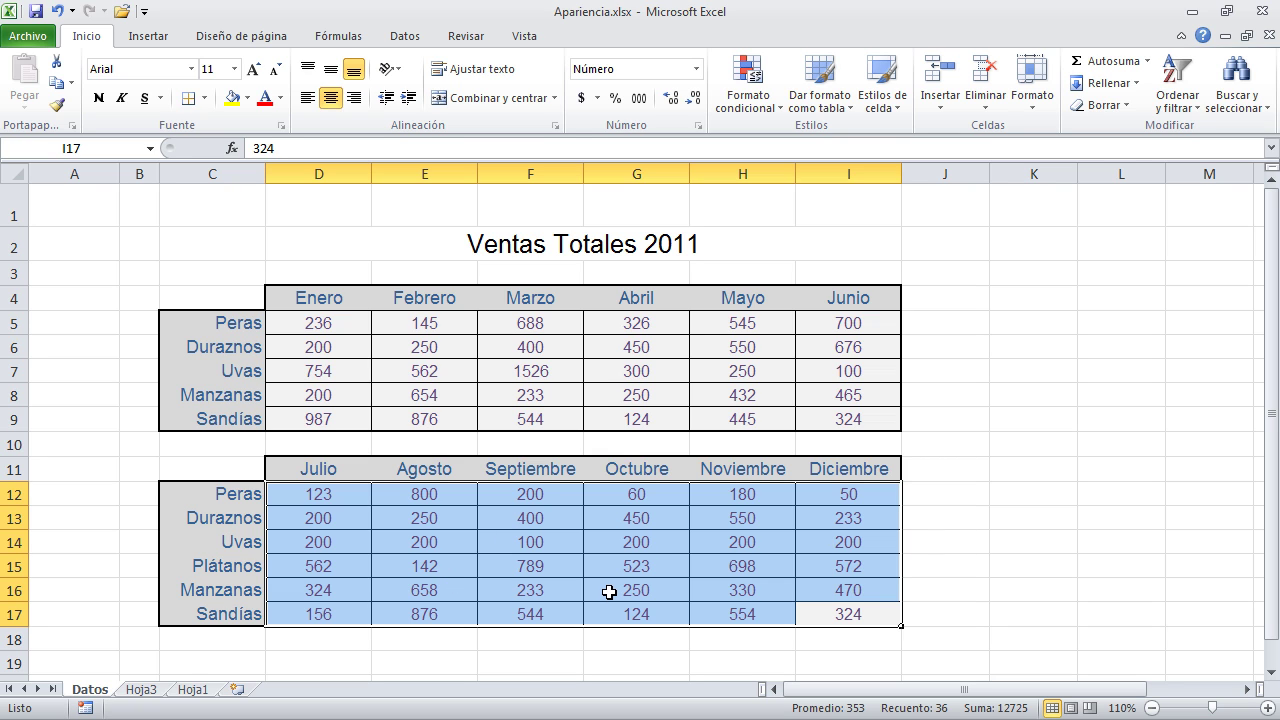
click(645, 593)
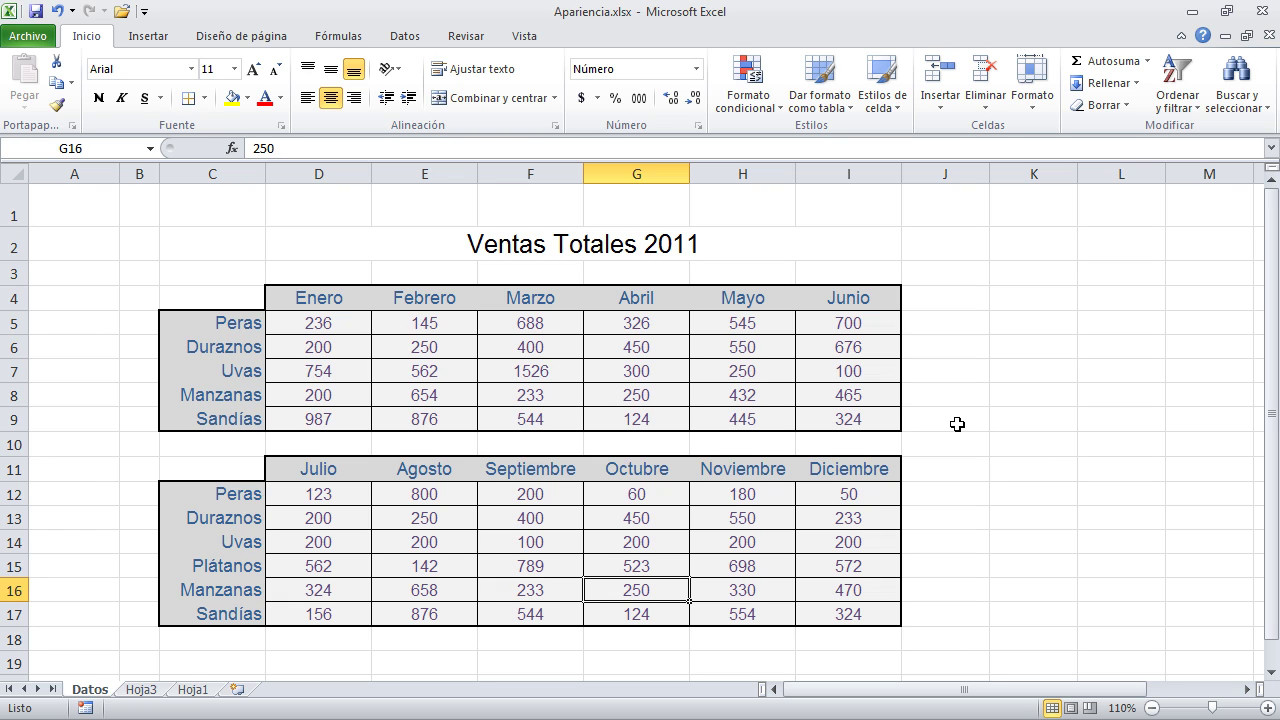
Start a conditional formatting rule on D5:I9 that highlights values greater than 1000
drag(874, 422, 318, 326)
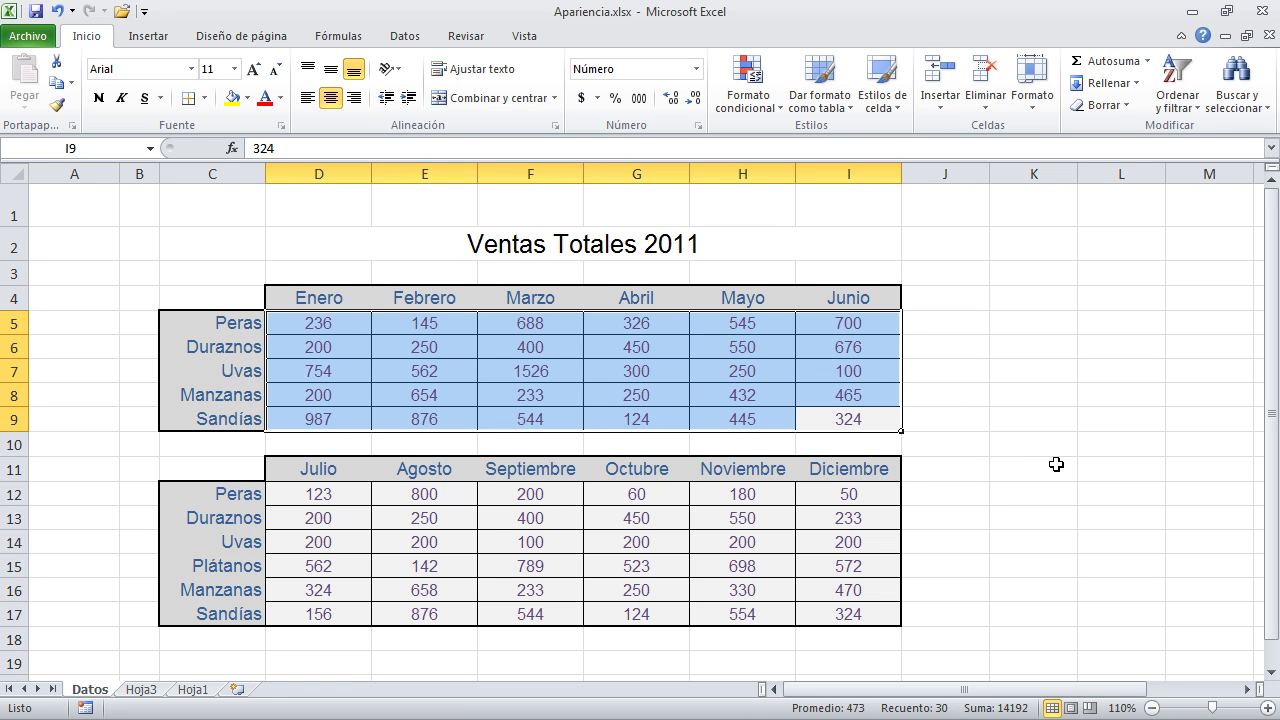
click(779, 108)
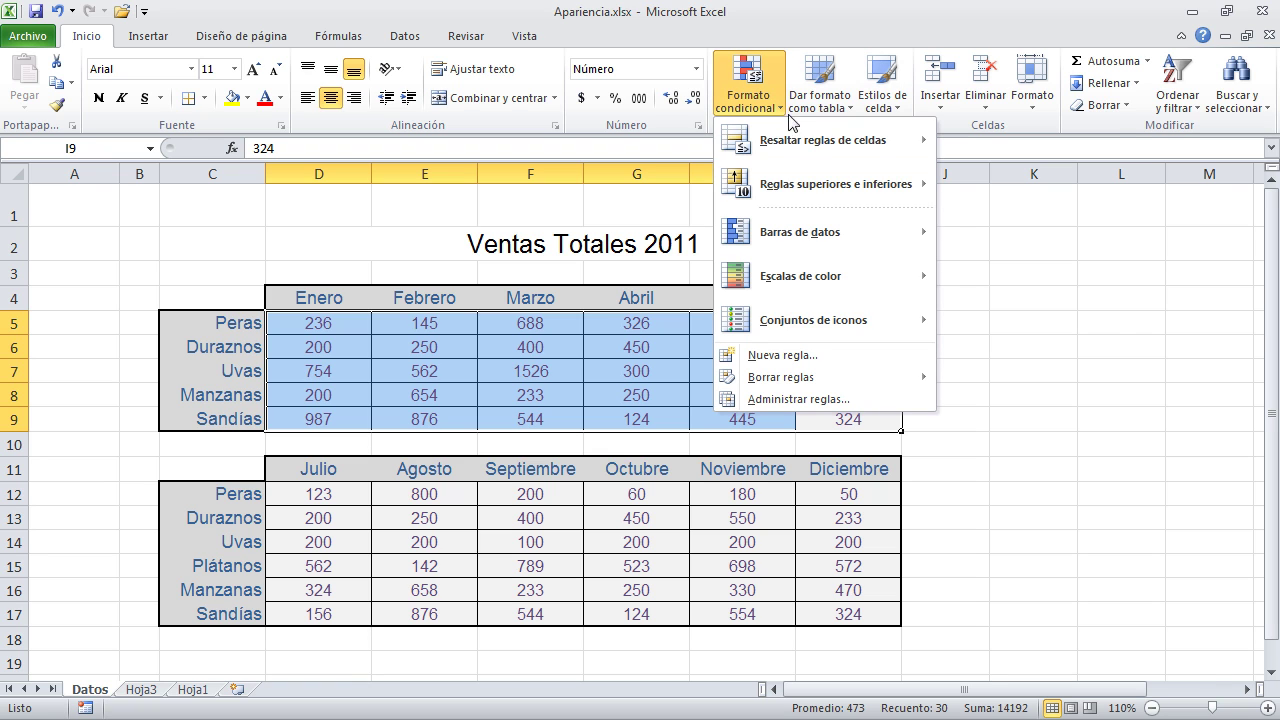
mouse_move(826, 160)
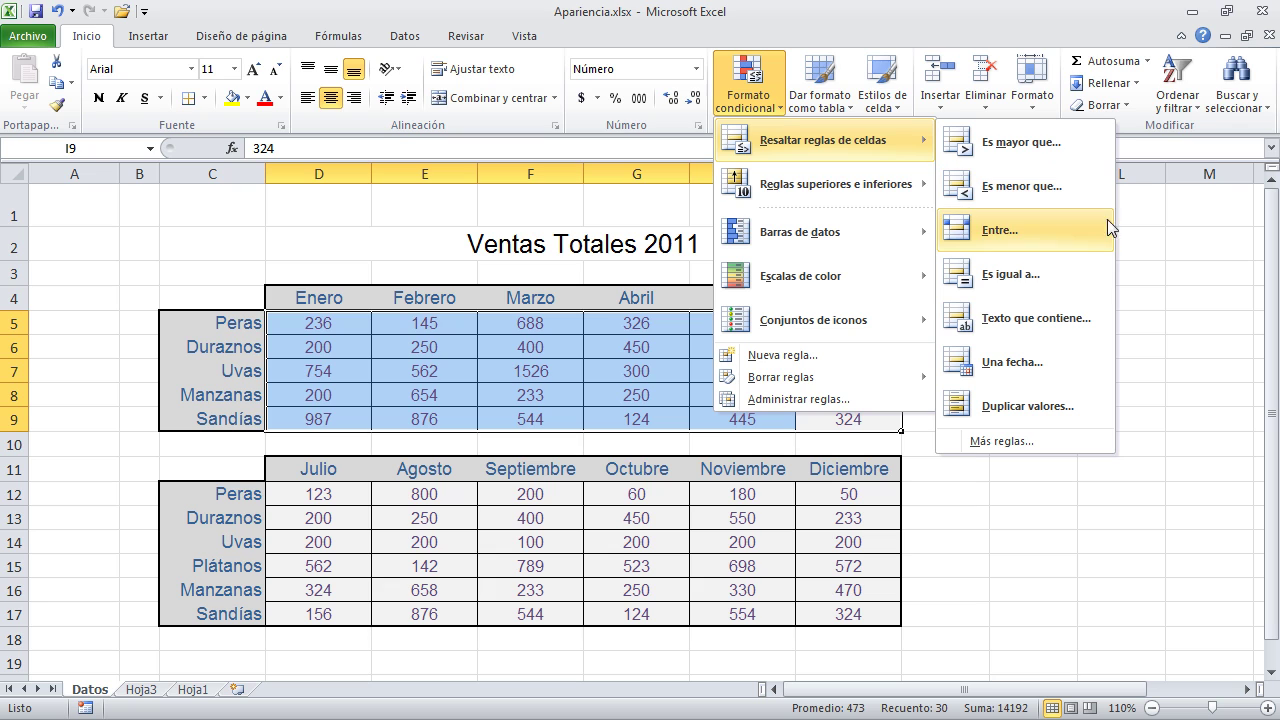
click(1068, 145)
drag(967, 270, 793, 198)
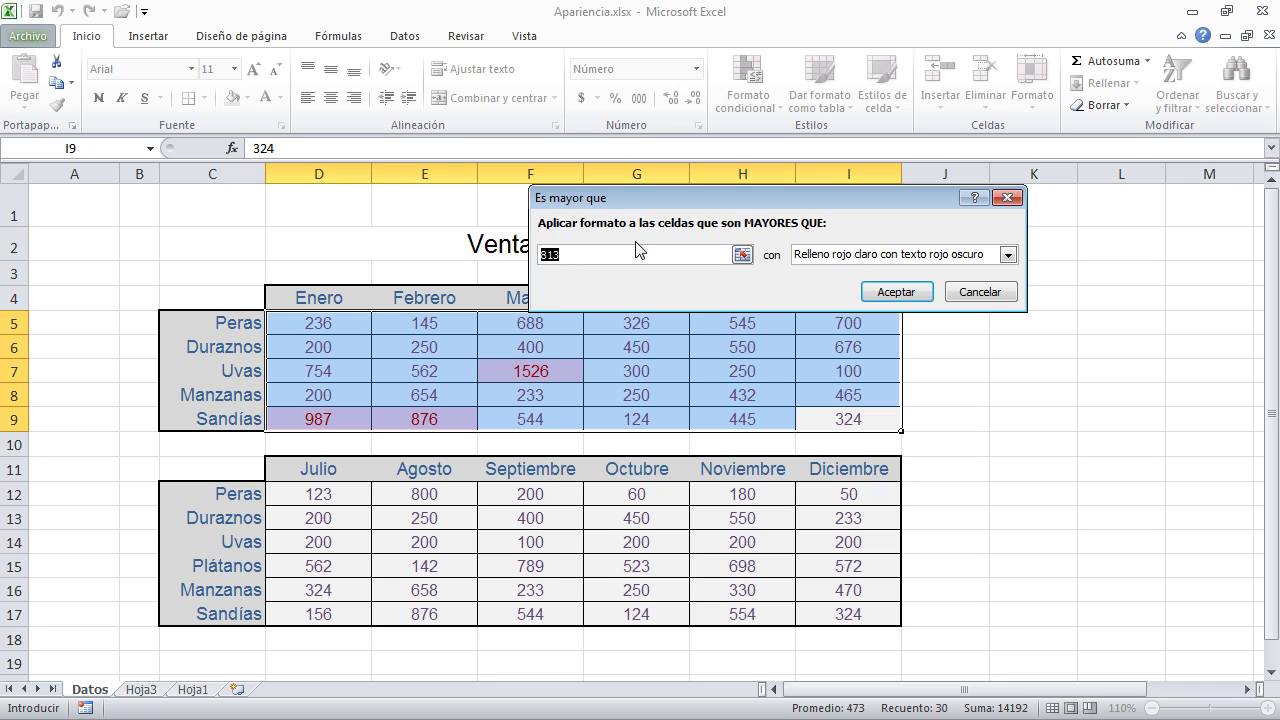
text(813)
key(ctrl+z)
key(ctrl+z)
key(ctrl+z)
text(813)
key(ctrl+z)
text(1)
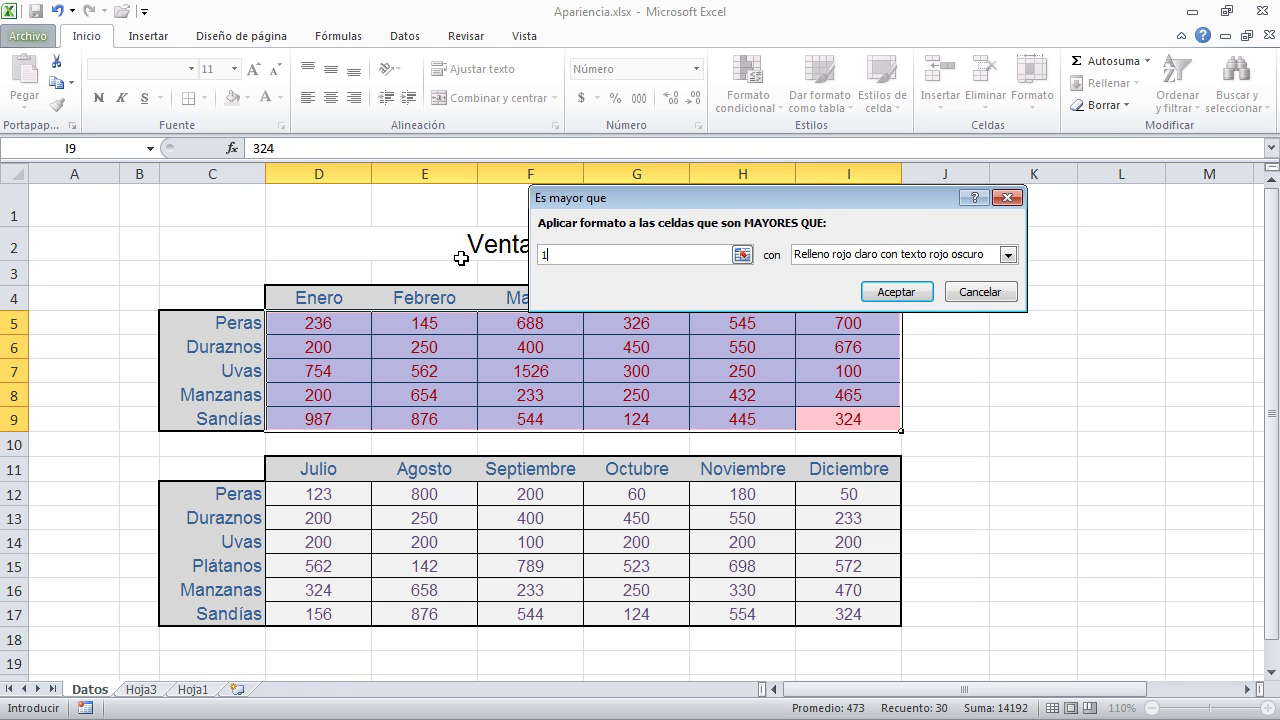
text(000)
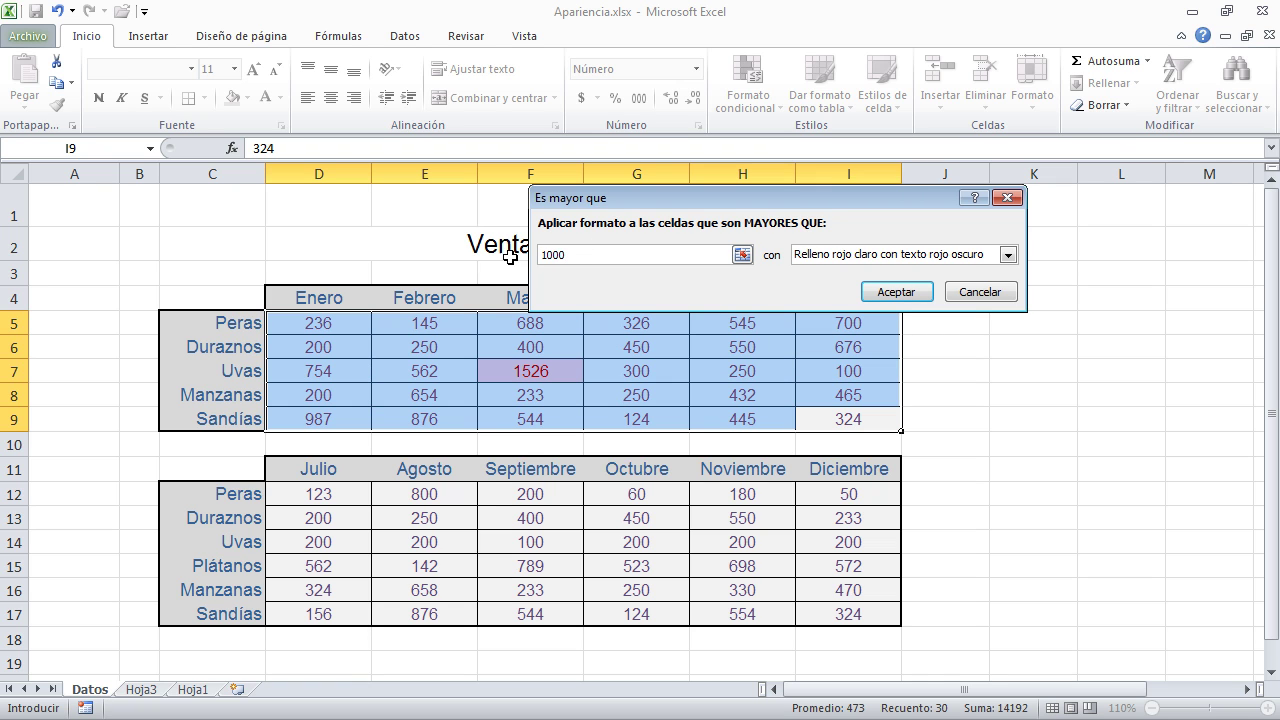
drag(674, 199, 726, 185)
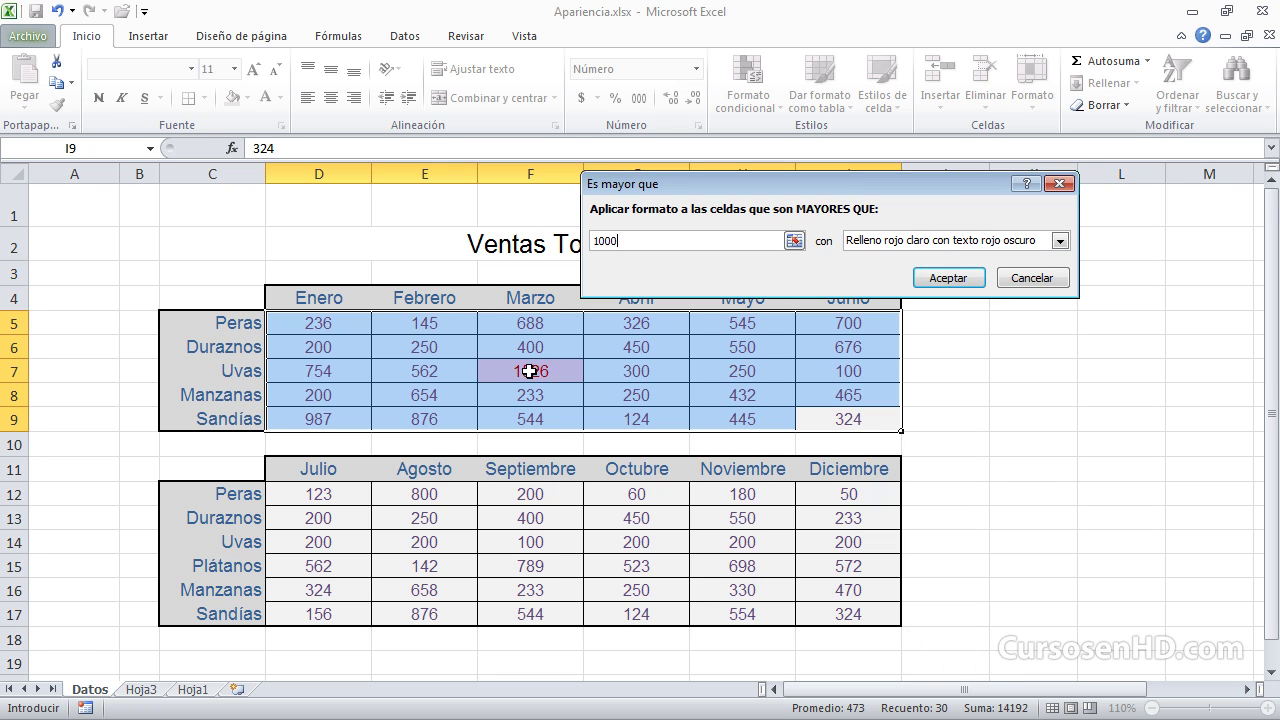
Give the greater-than rule a custom format with Negrita Cursiva text and a dark orange fill, and apply it
click(1059, 240)
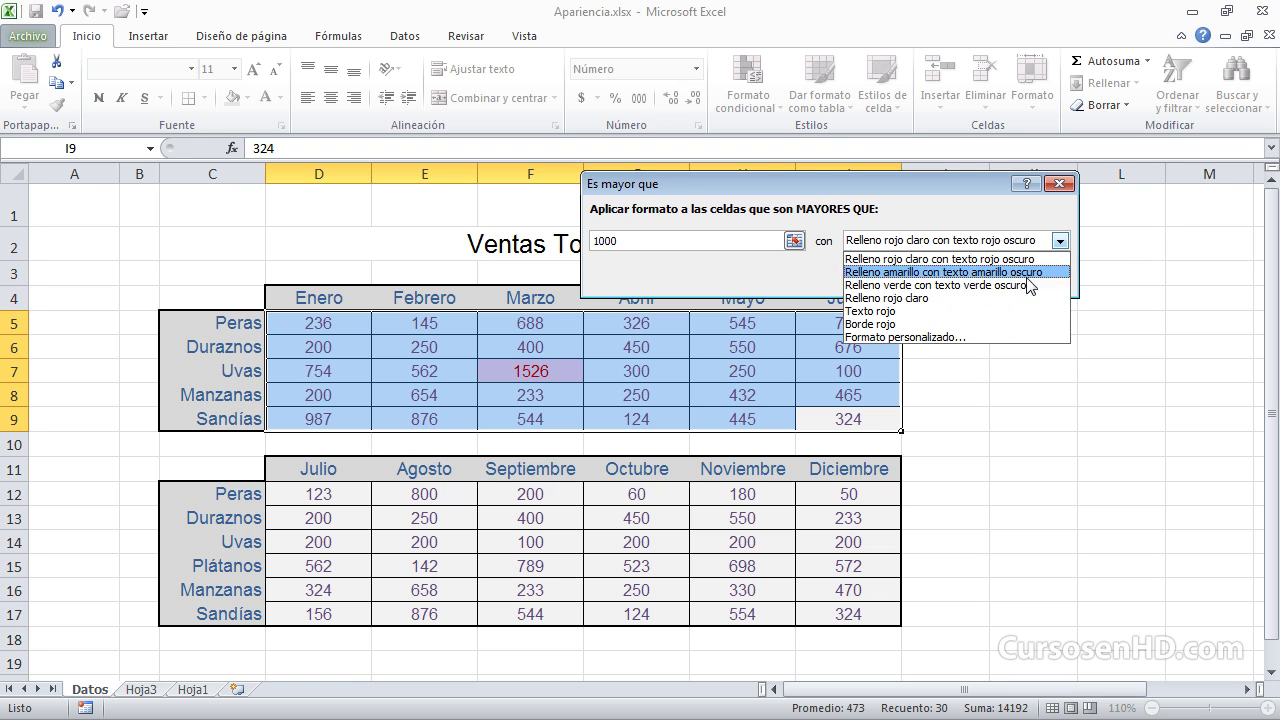
click(987, 339)
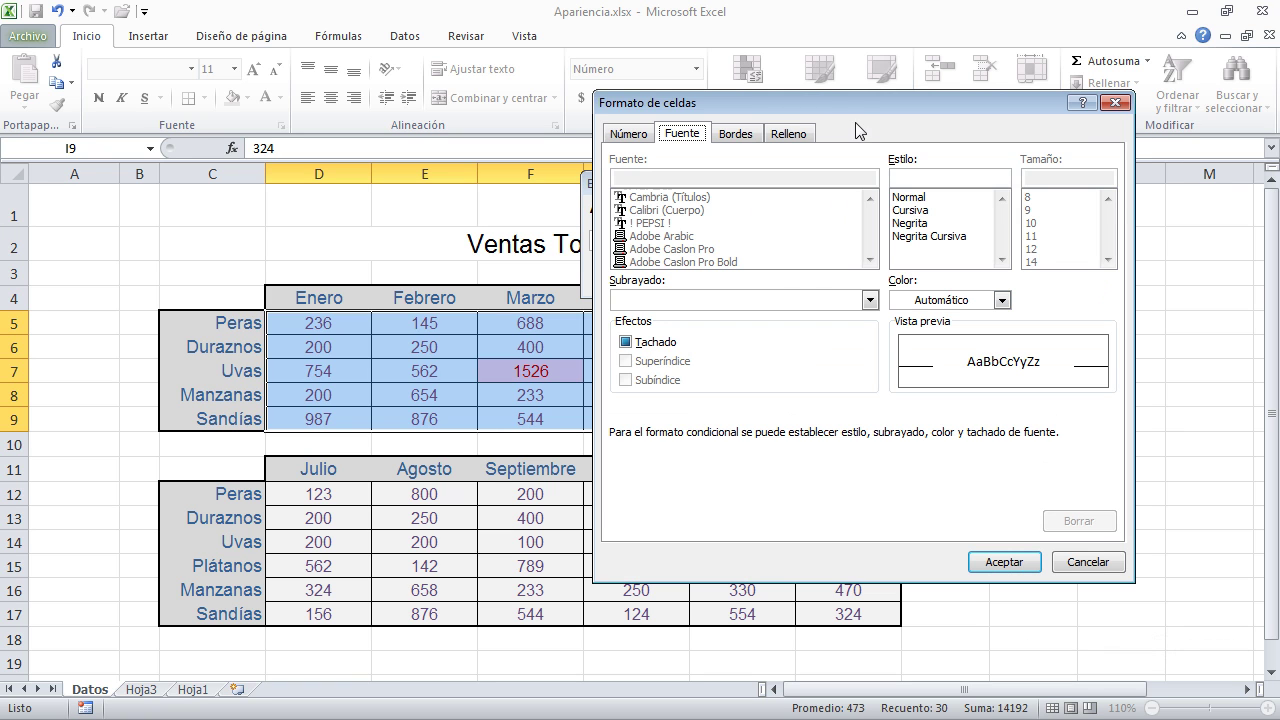
drag(846, 101, 920, 88)
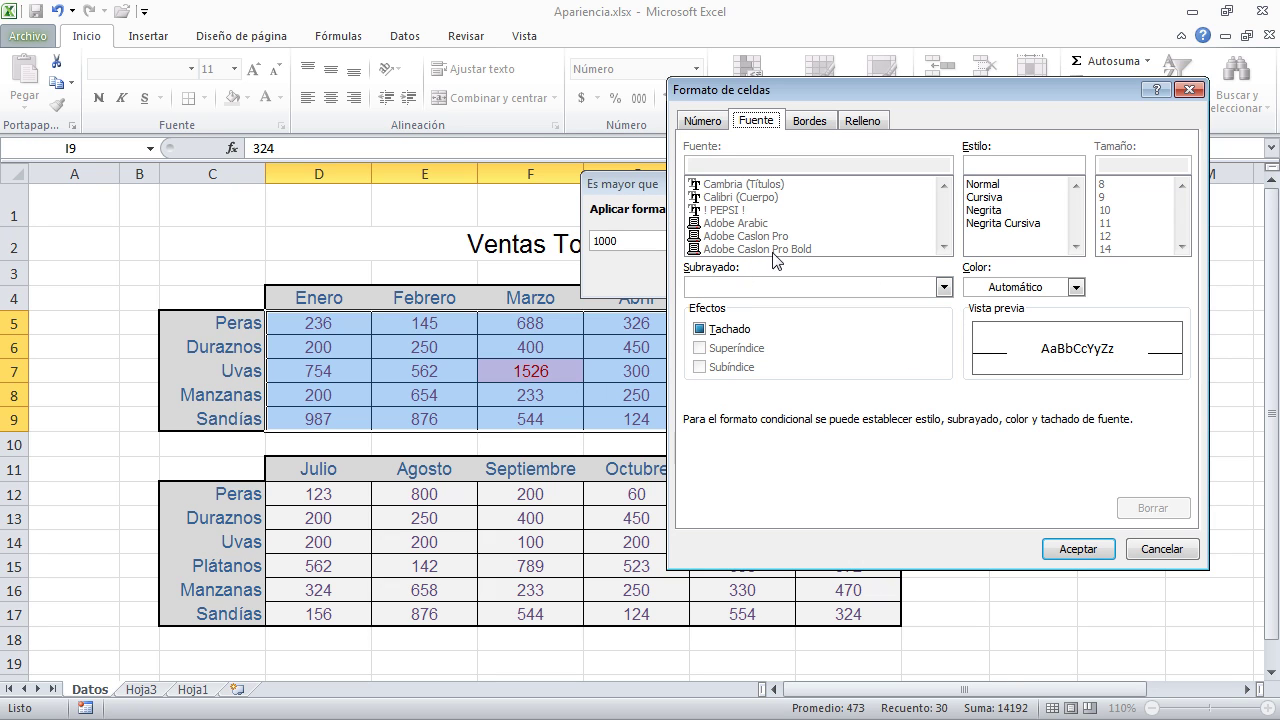
click(985, 212)
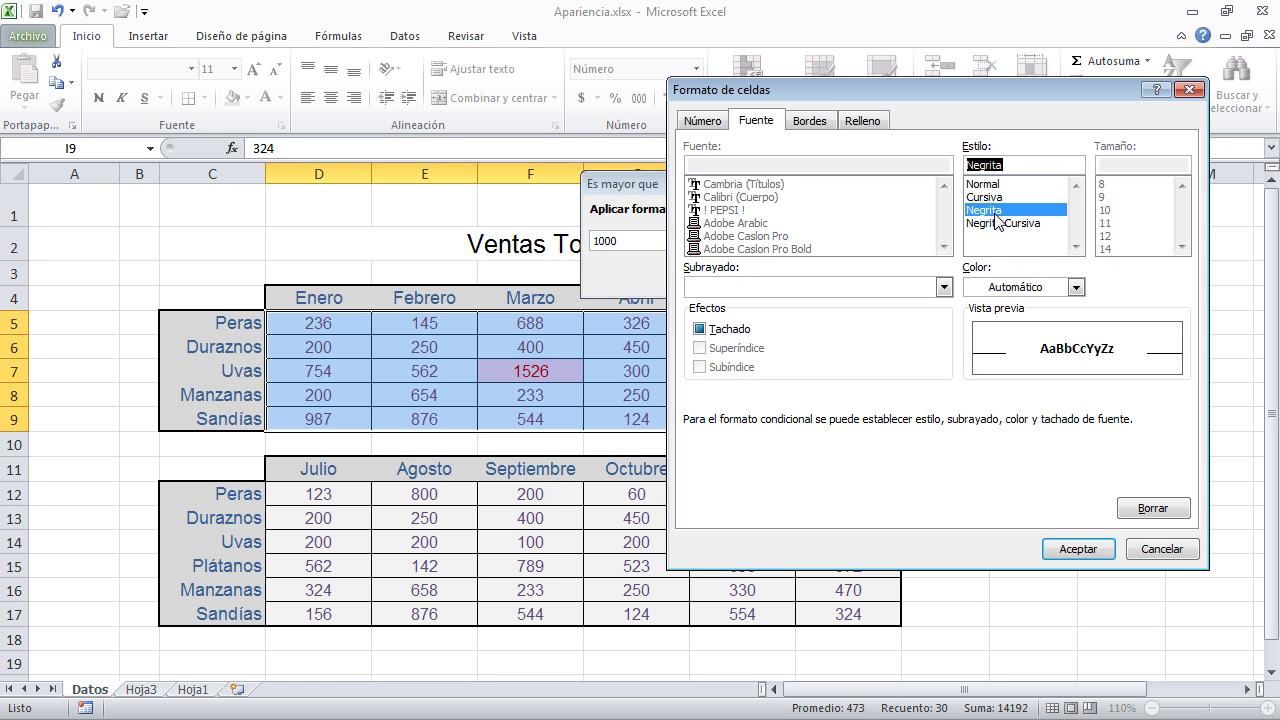
click(1002, 223)
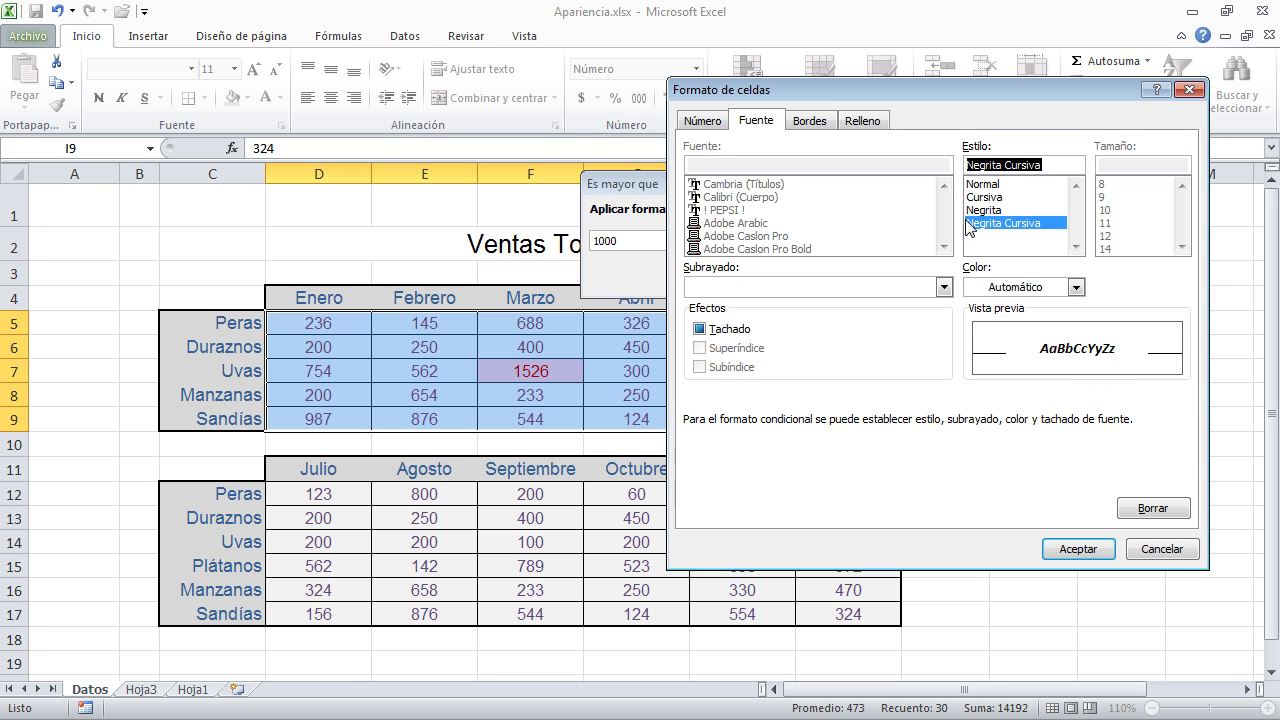
click(810, 122)
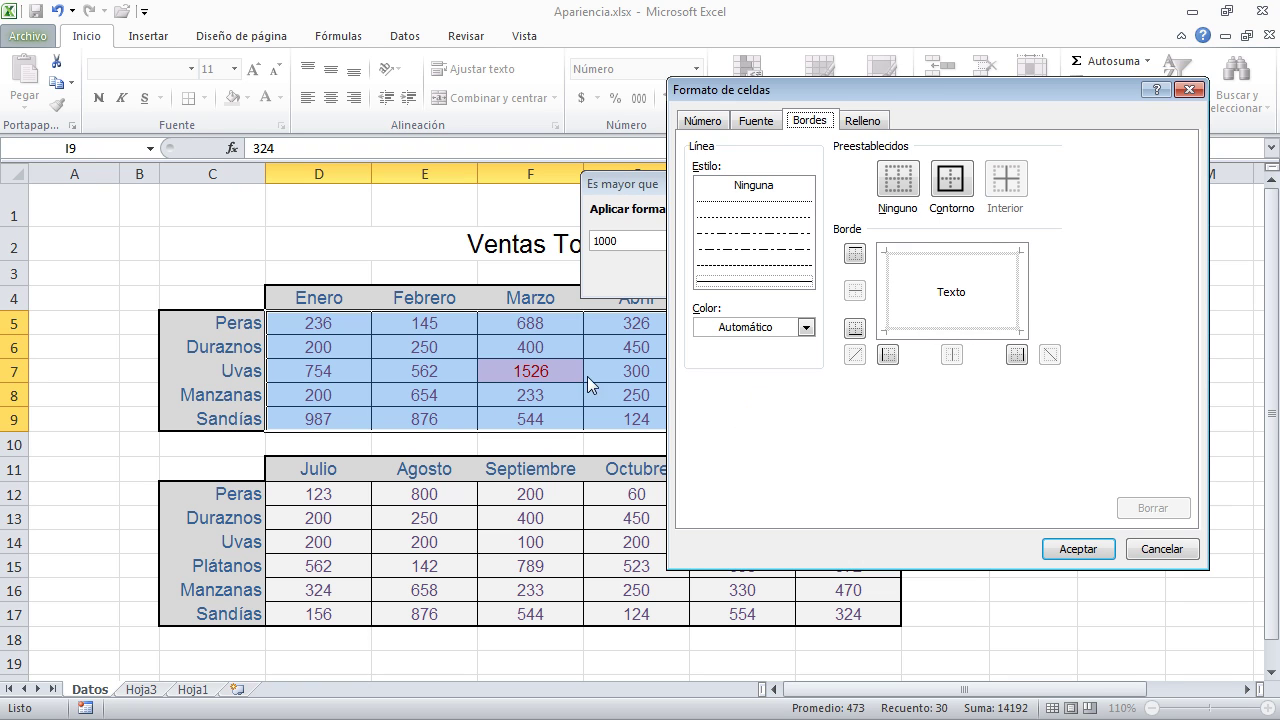
click(863, 120)
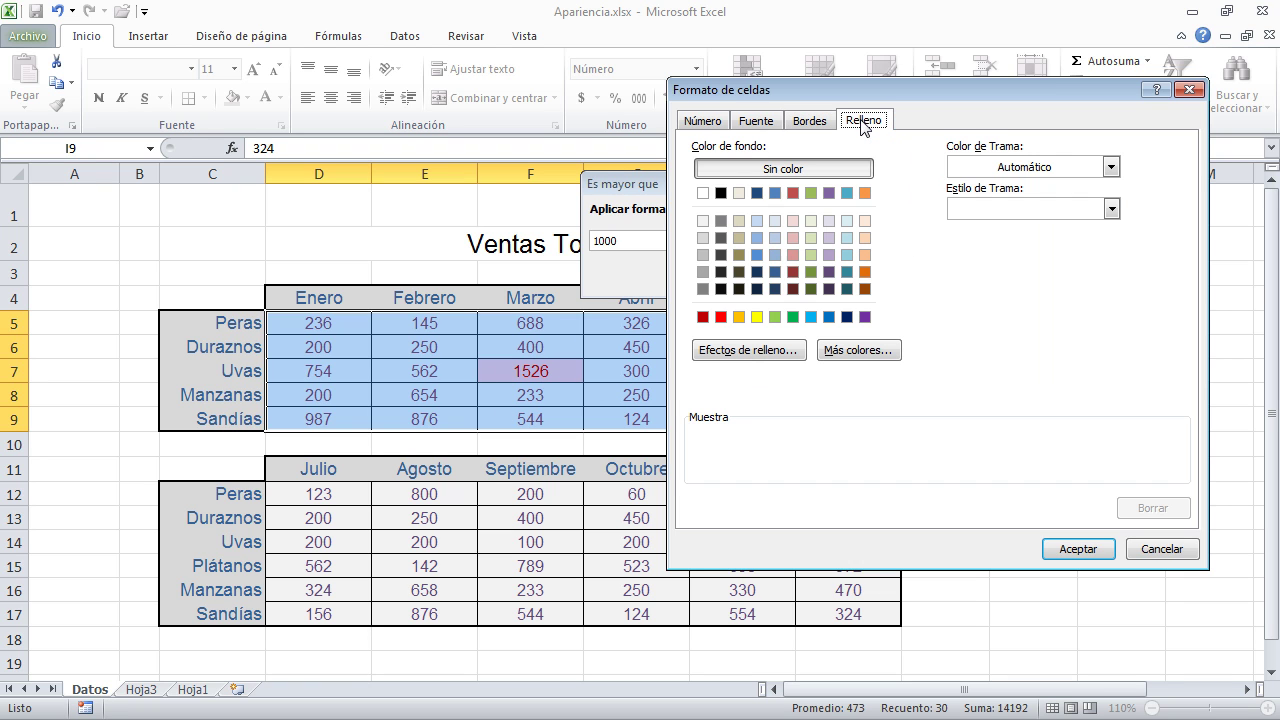
click(865, 271)
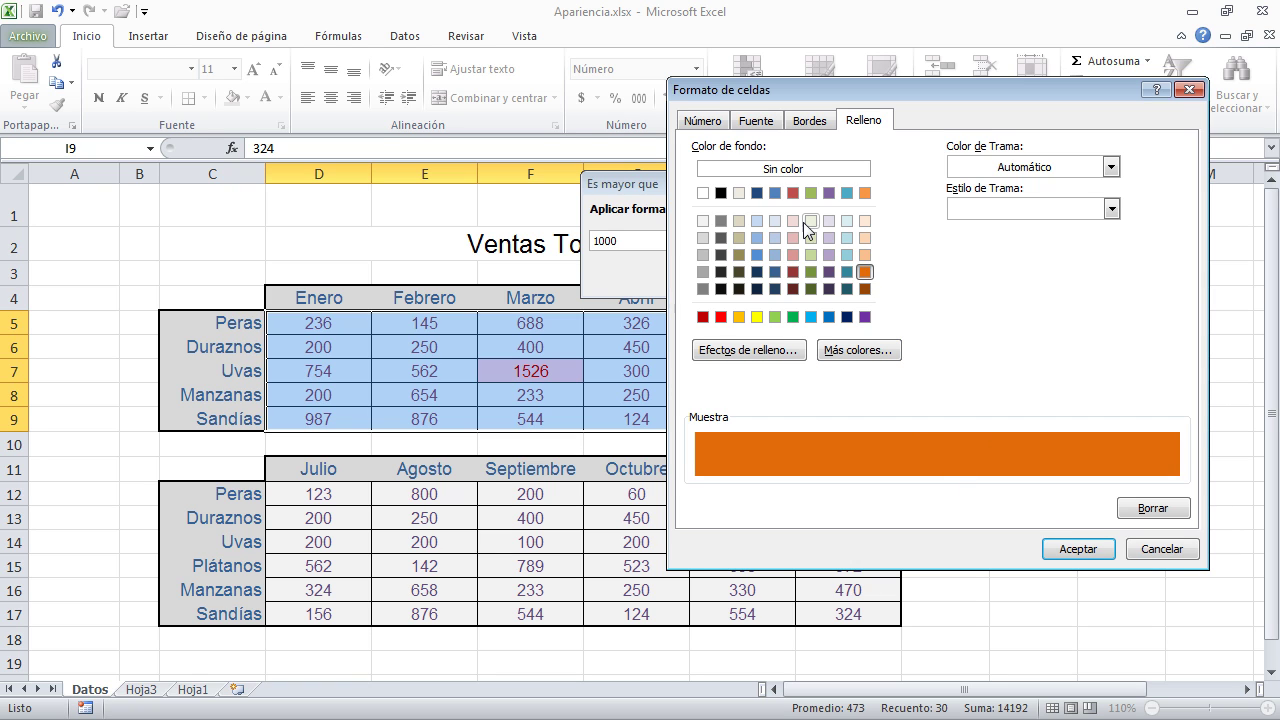
click(1079, 549)
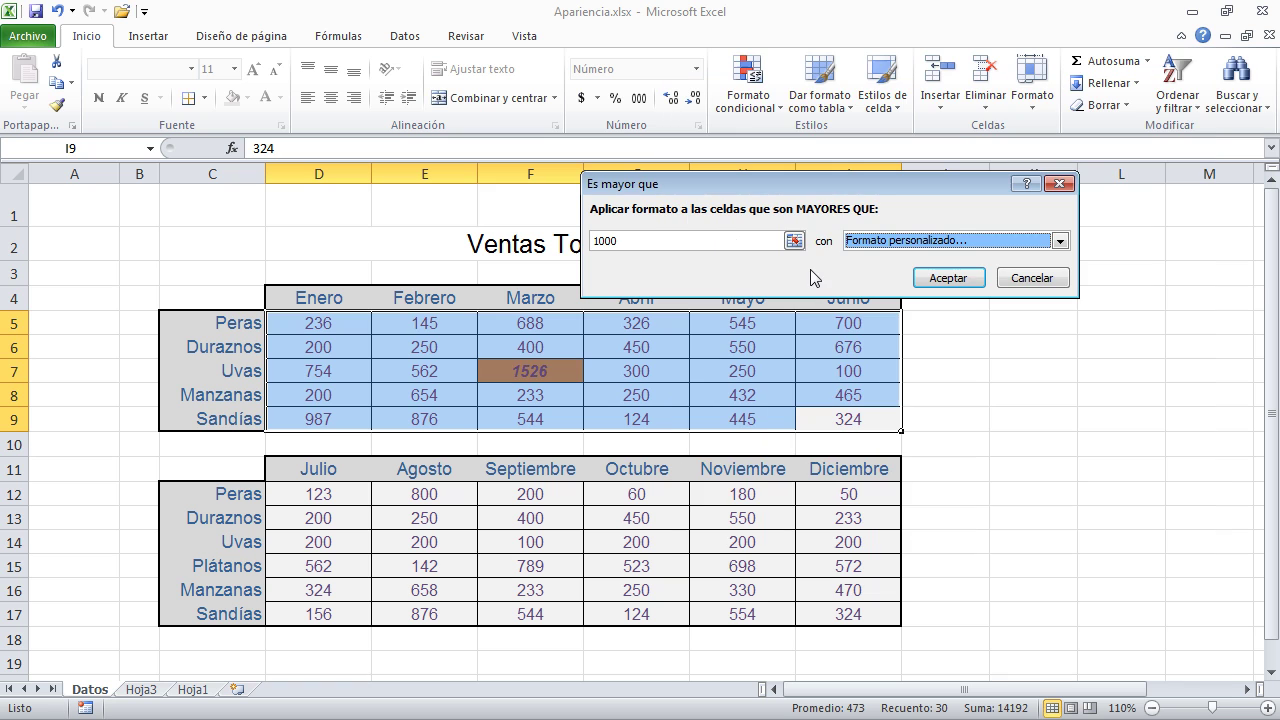
click(948, 278)
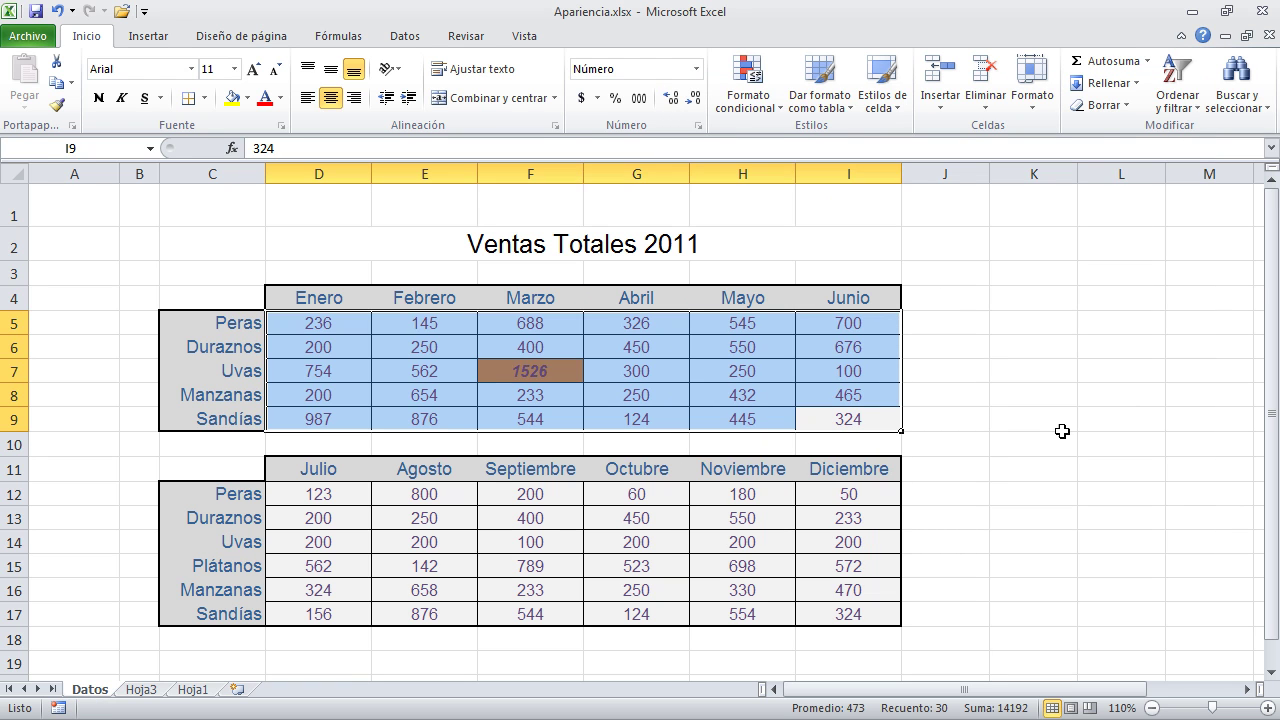
click(1060, 428)
click(543, 375)
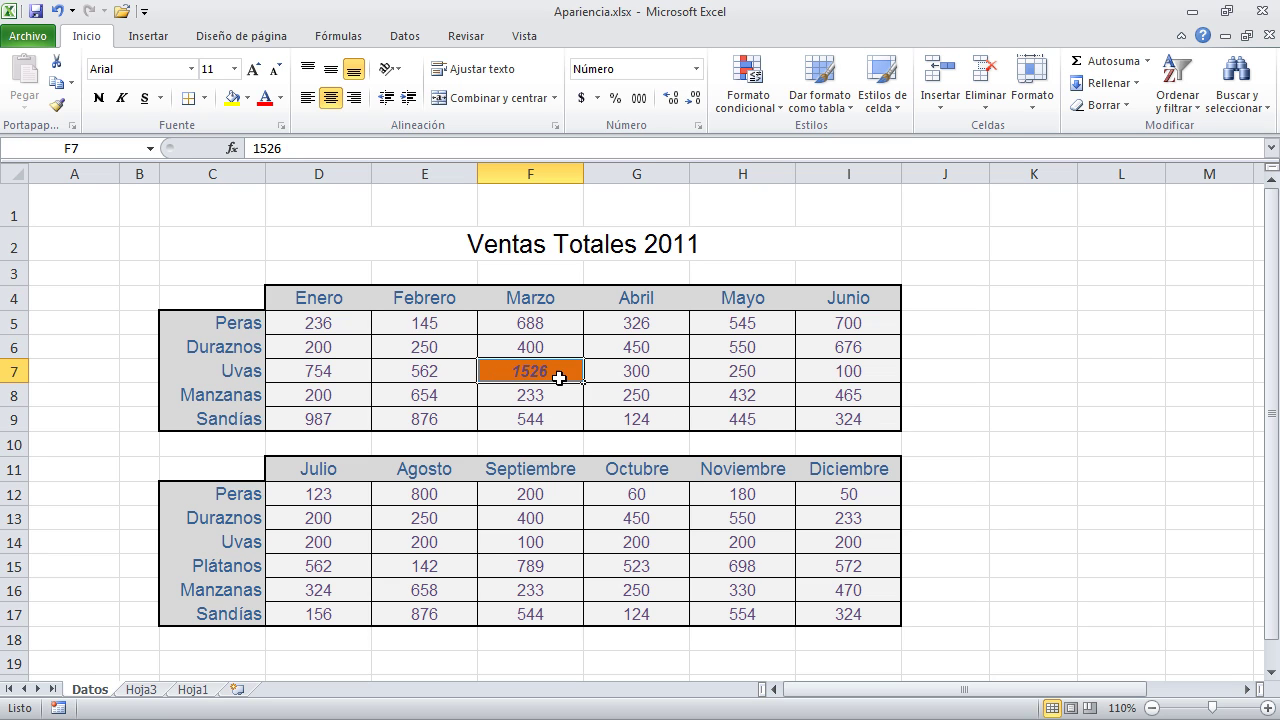
click(630, 415)
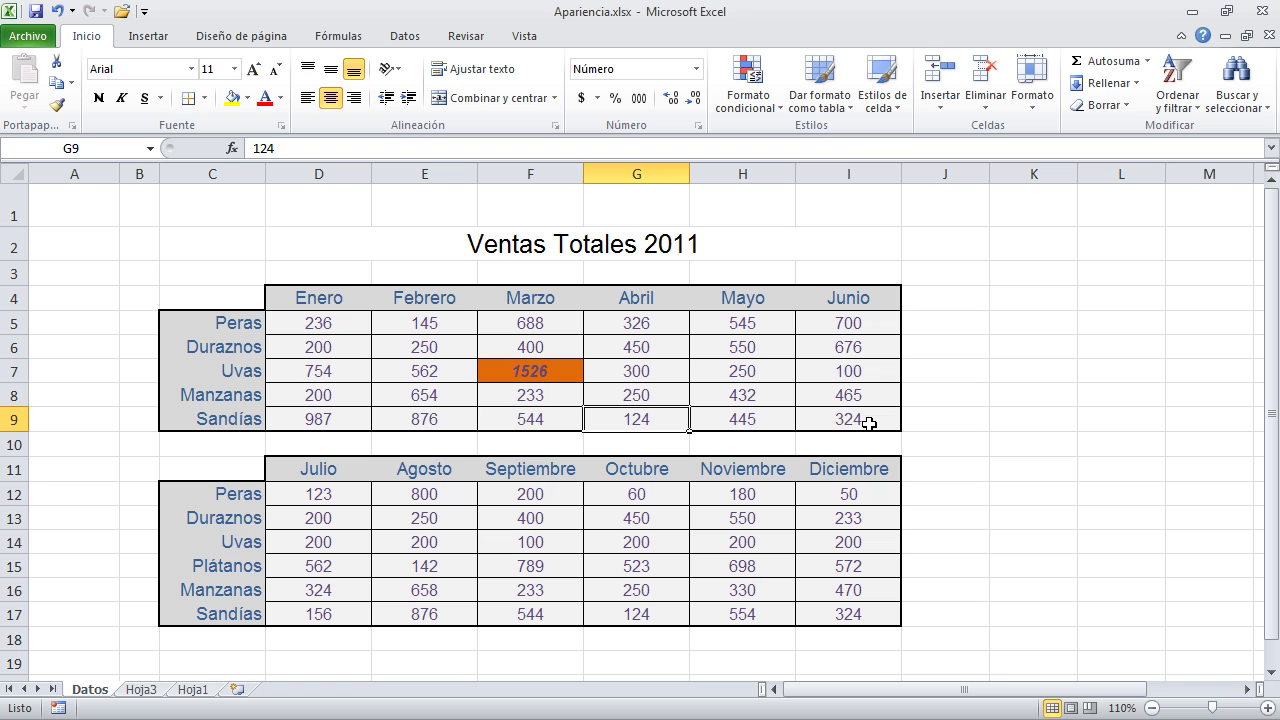
drag(876, 424, 391, 354)
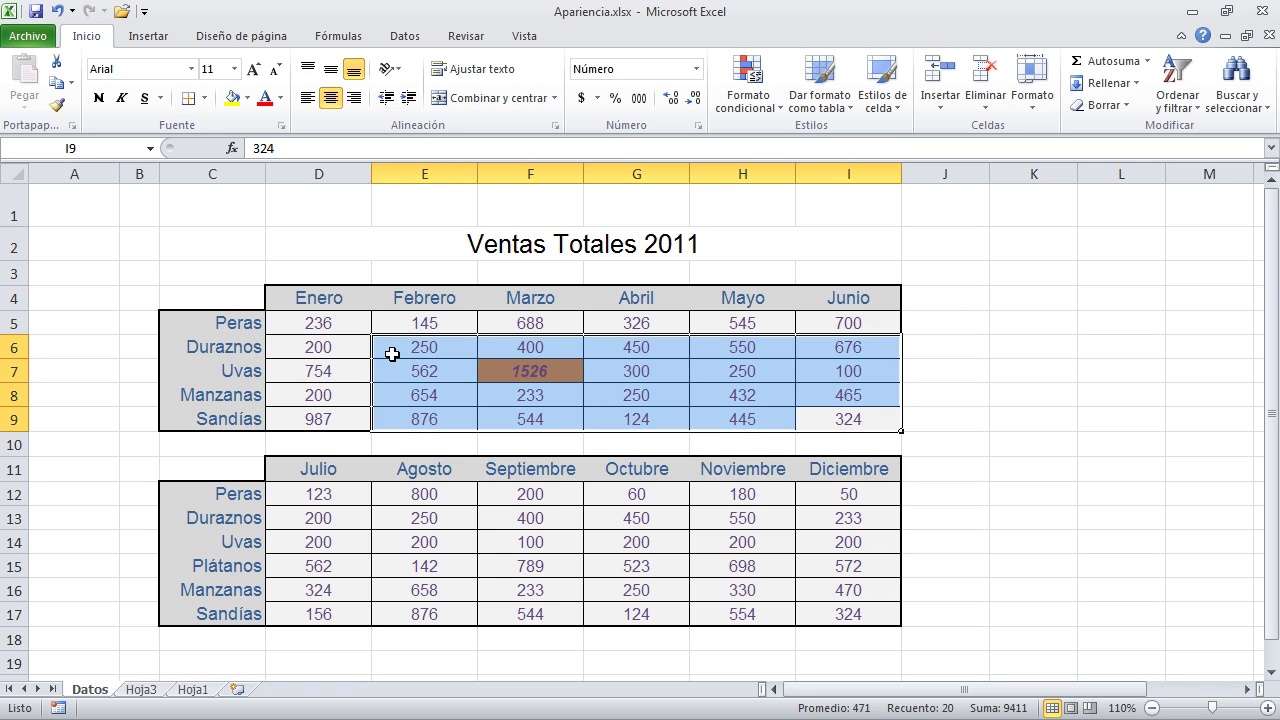
click(680, 398)
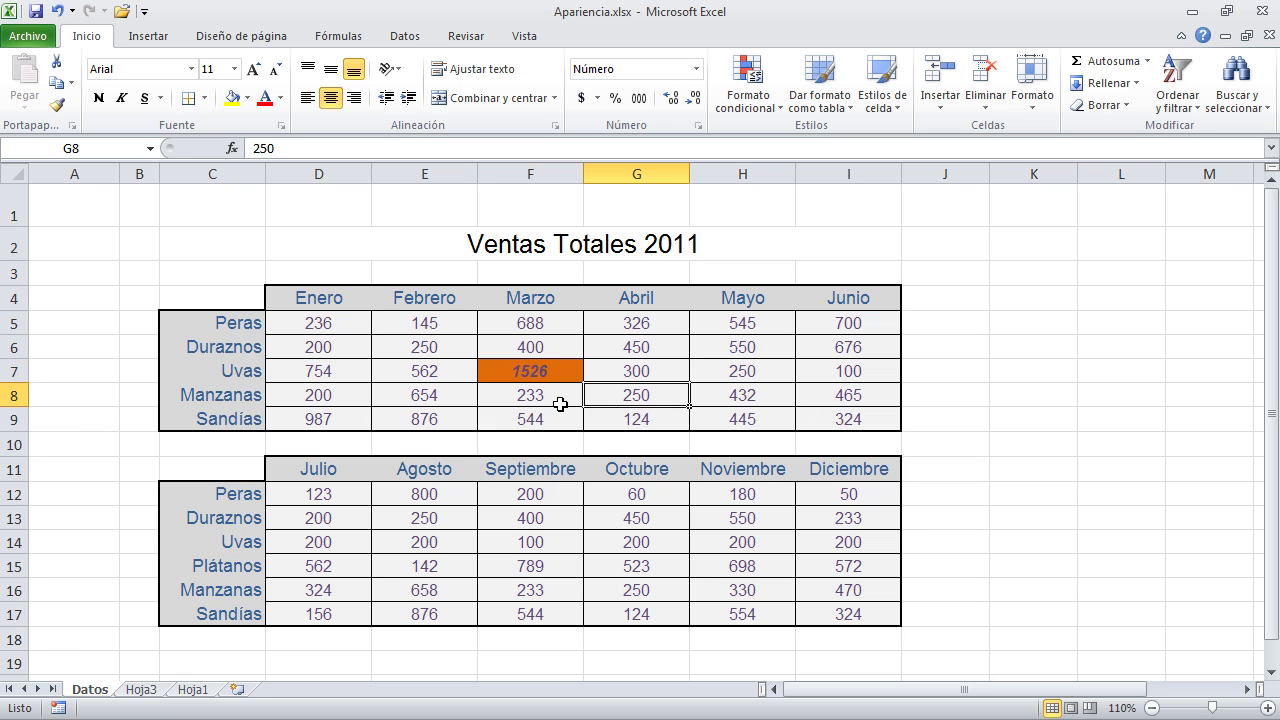
click(541, 377)
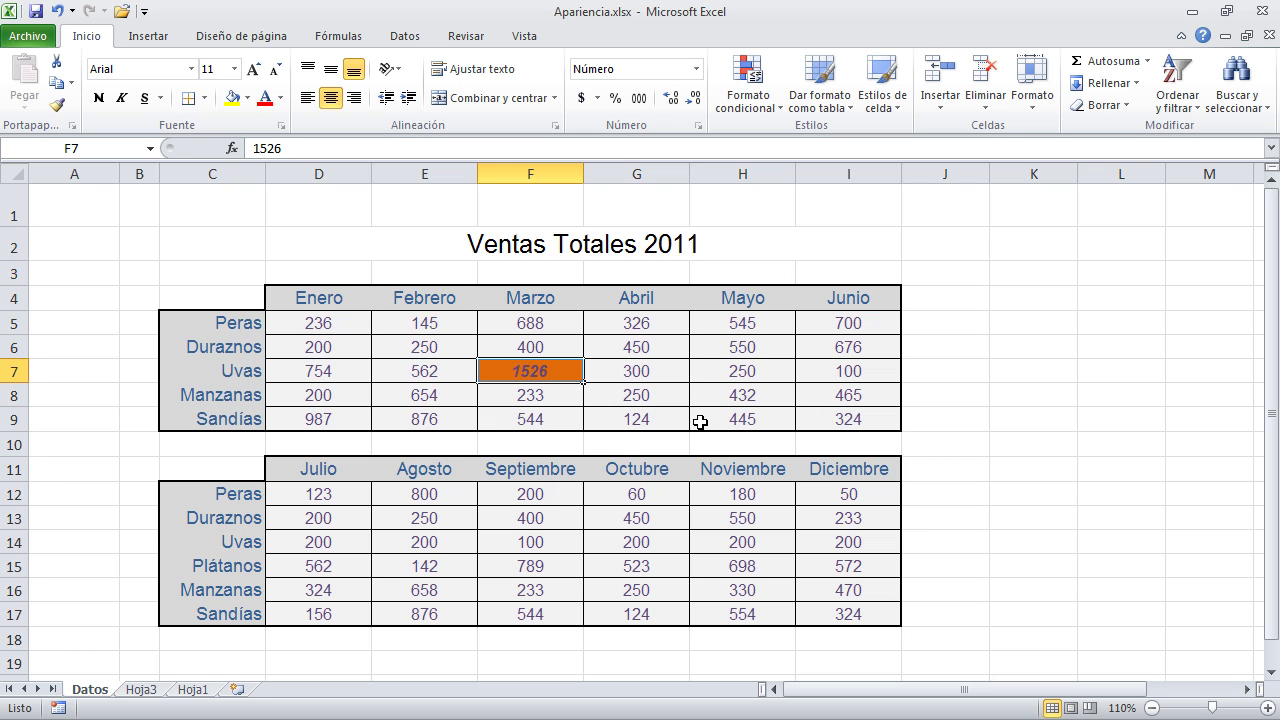
Change the Junio sales of Uvas in I7 to 1001 and the Mayo sales of Manzanas in H8 to 999
click(848, 371)
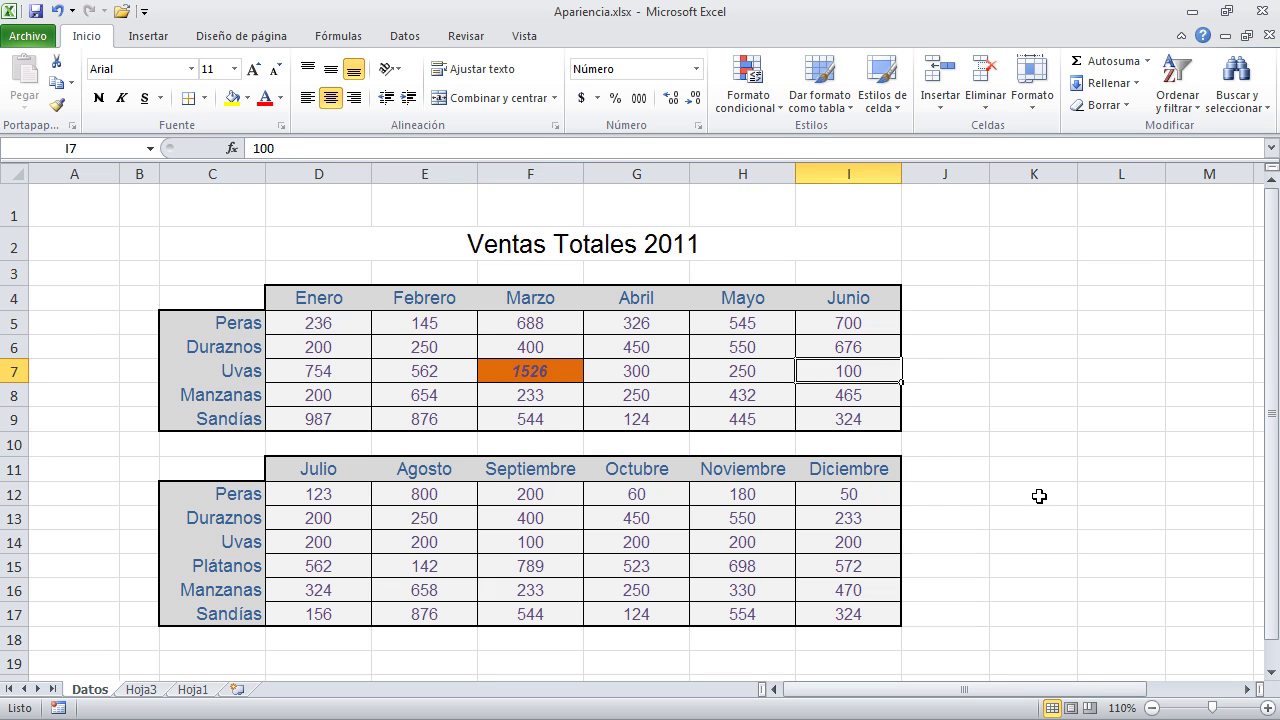
text(1001)
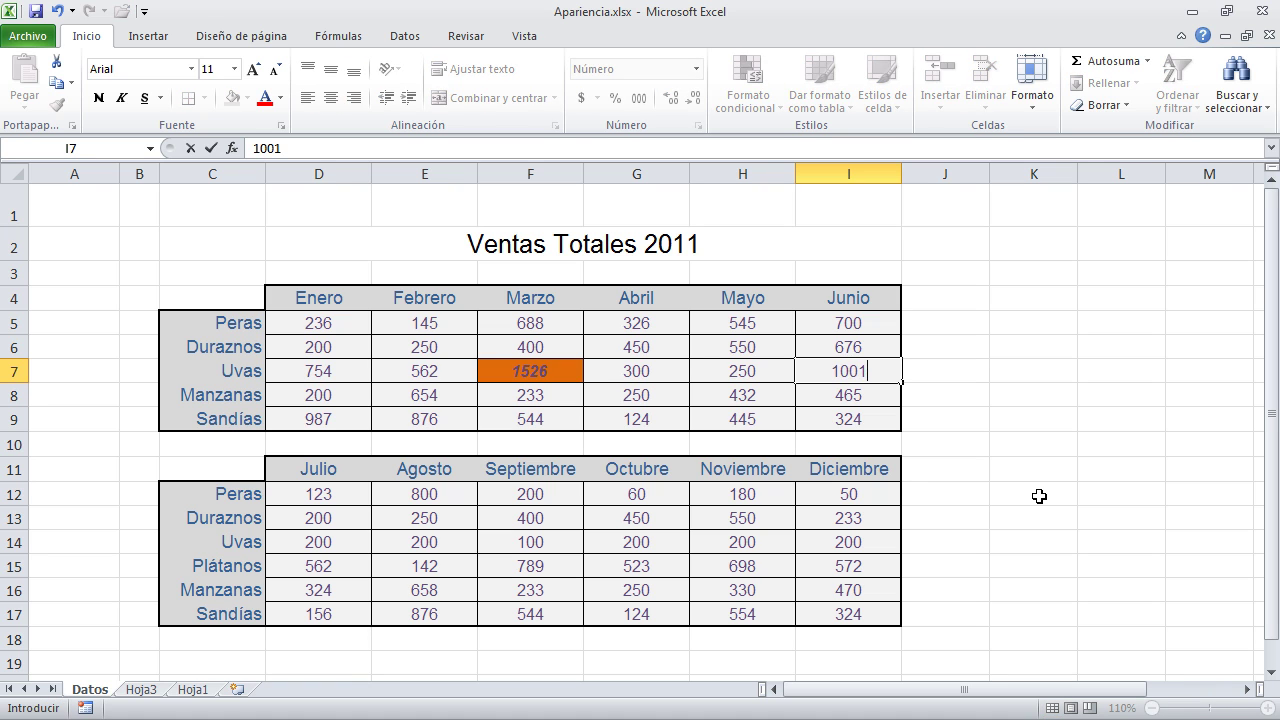
key(Return)
click(1039, 496)
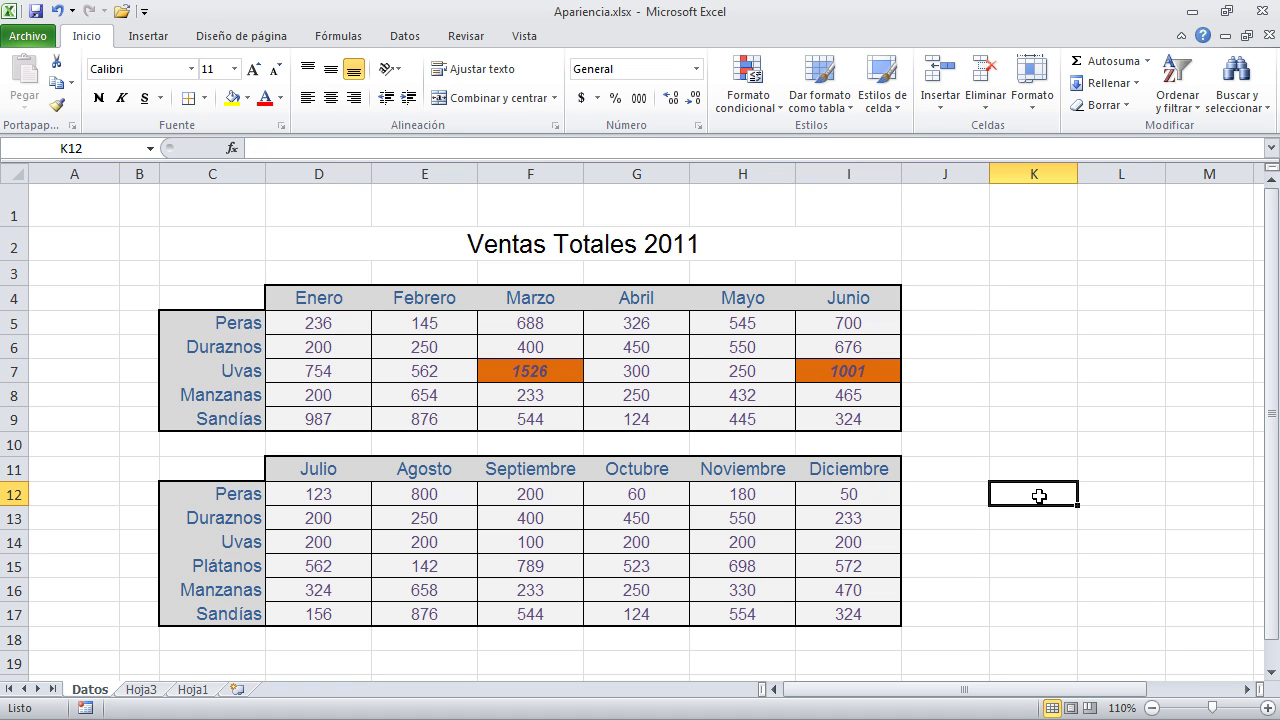
click(712, 395)
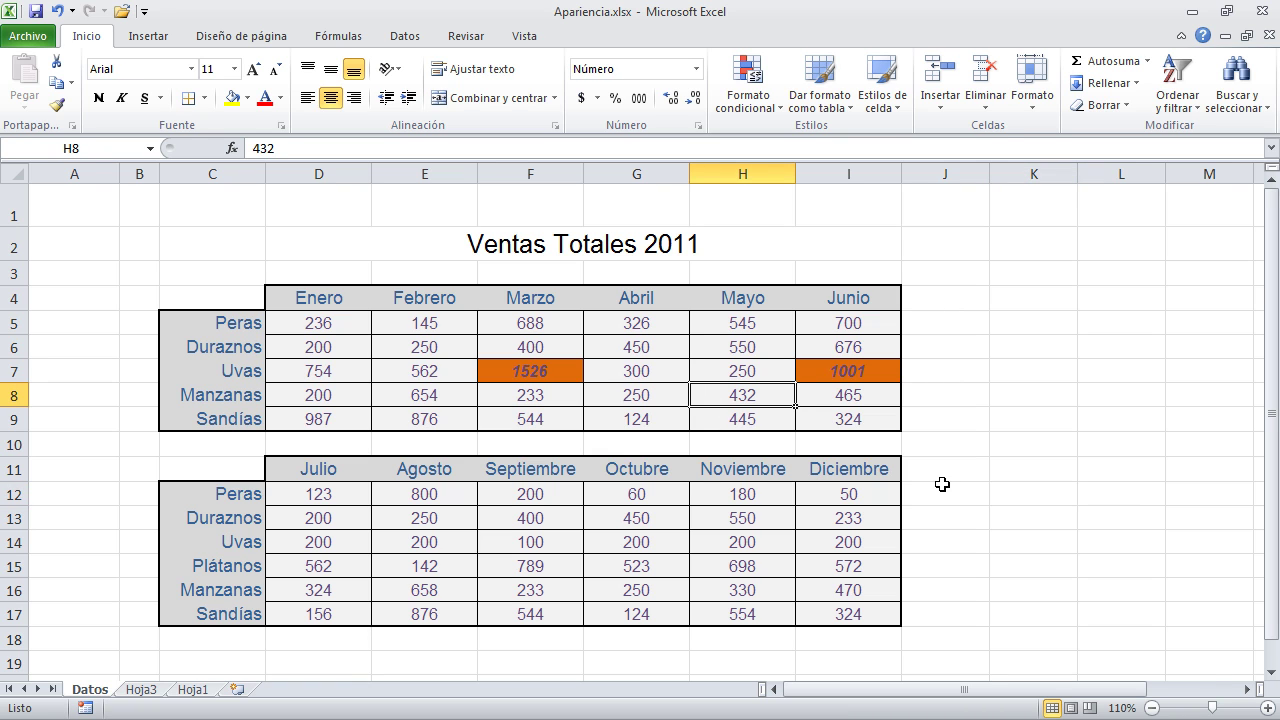
text(999)
key(Return)
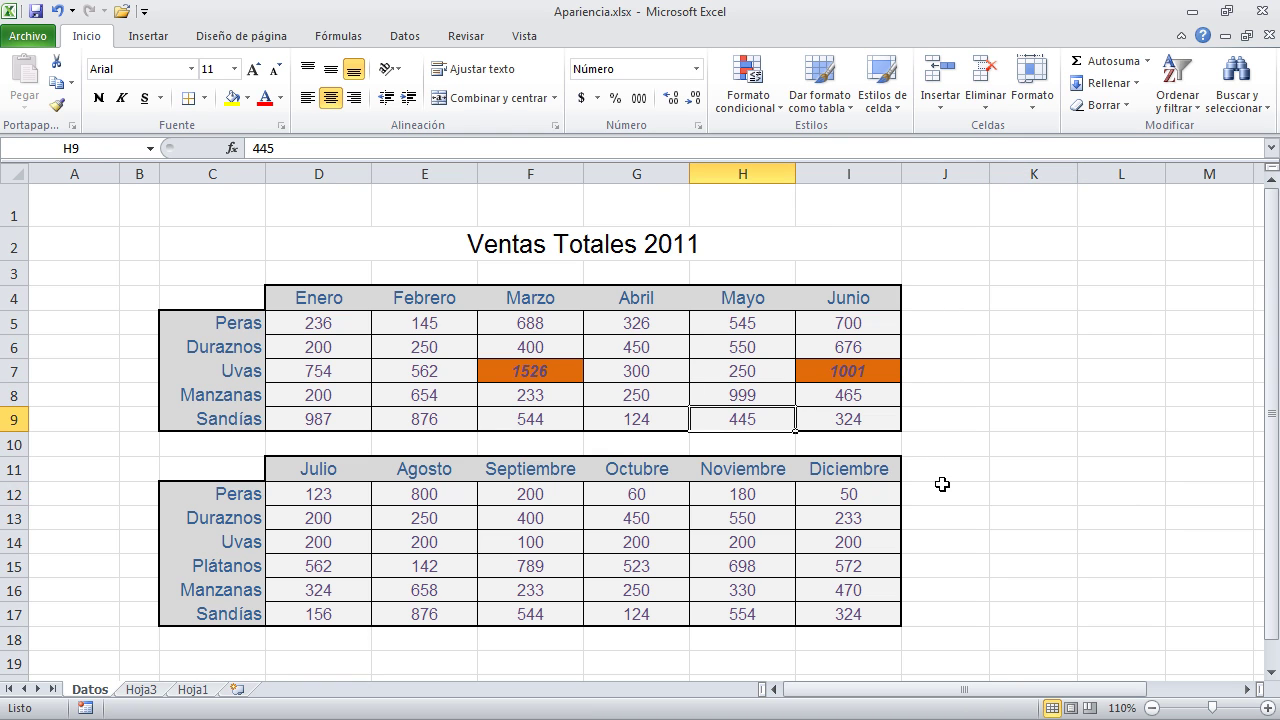
Change the Enero sales of Duraznos in D6 to 1700
click(315, 352)
text(1700)
key(Return)
click(435, 427)
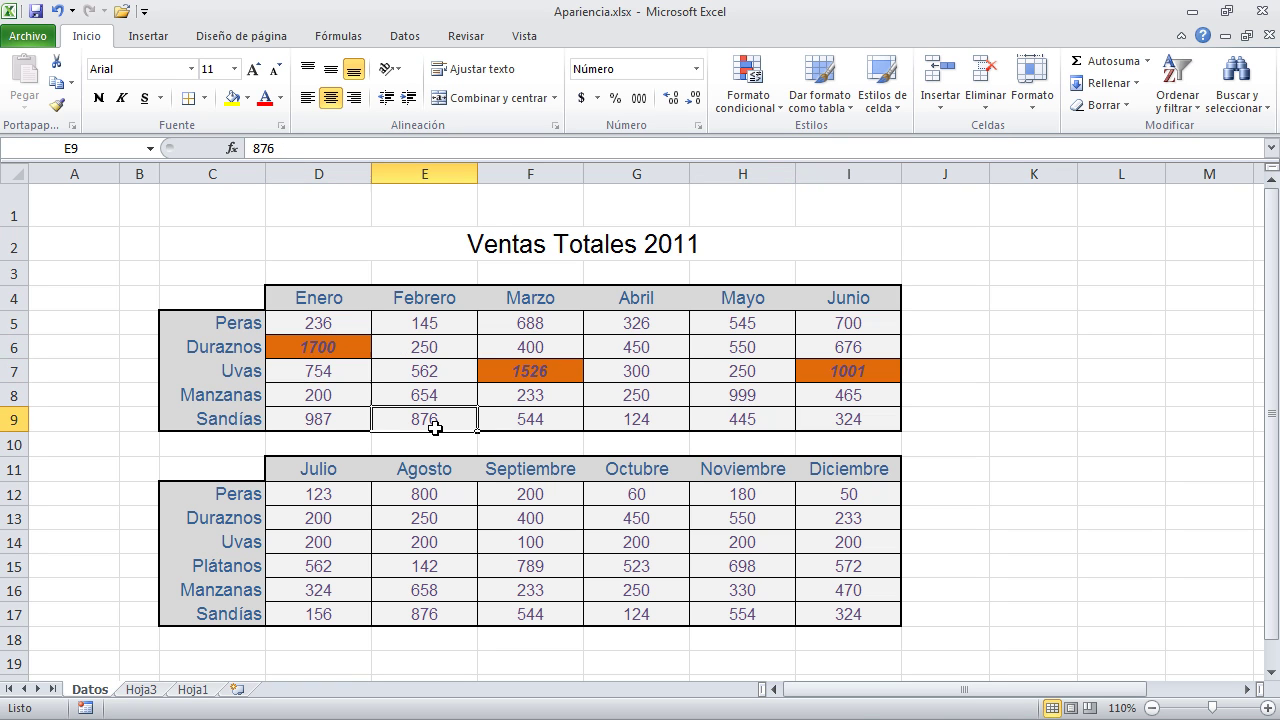
Change the Noviembre sales of Duraznos in H13 to 1500
drag(848, 420, 317, 331)
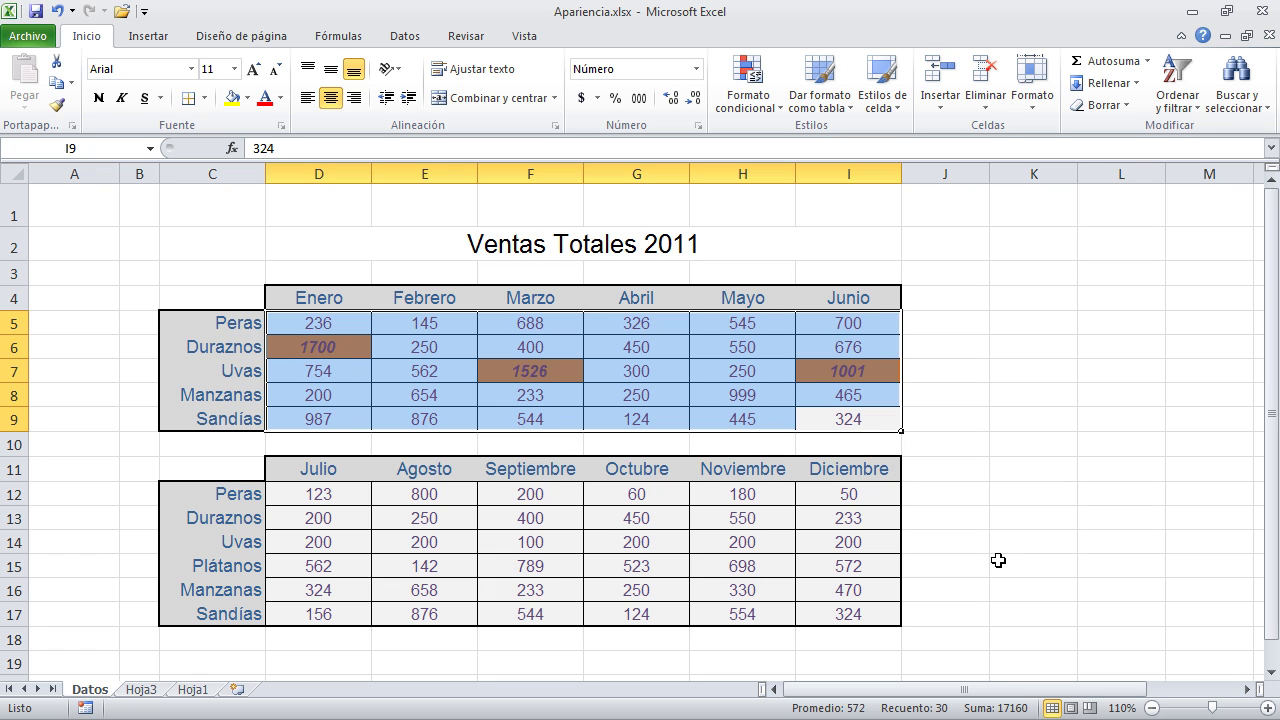
click(717, 515)
text(1500)
key(Return)
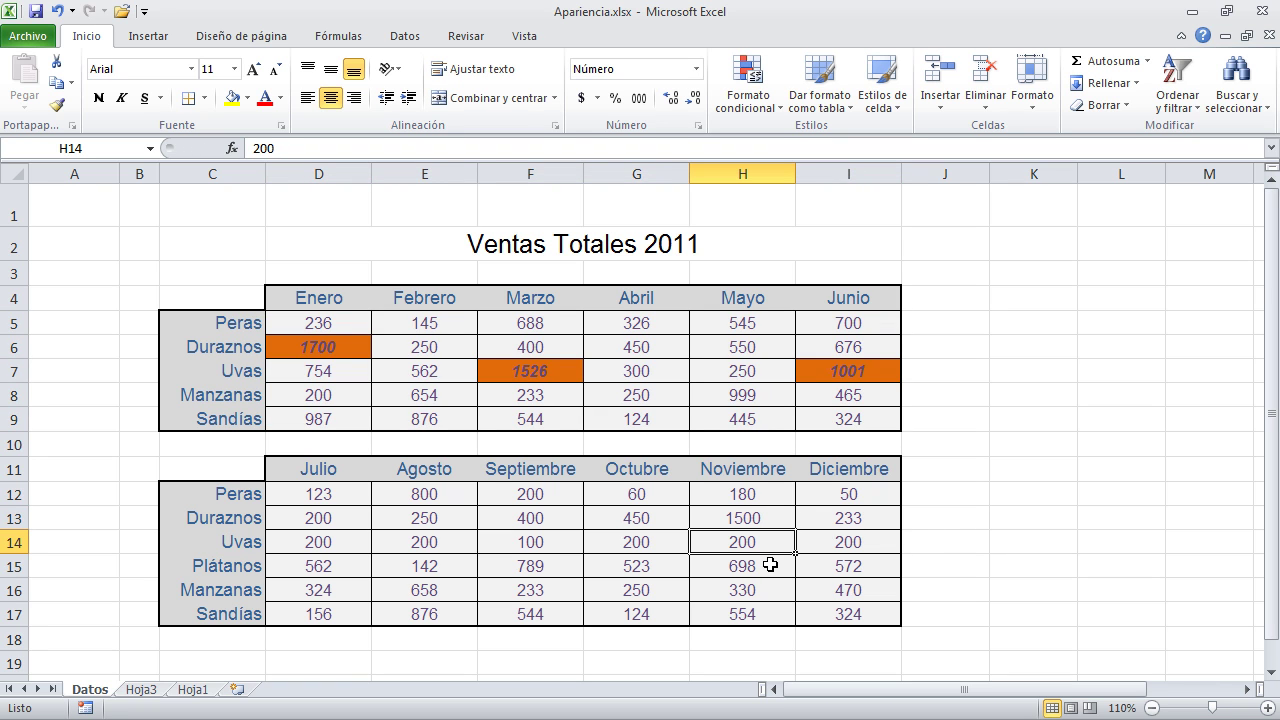
click(754, 522)
Clear the conditional formatting rules from the selected sales figures D5:I9
drag(864, 419, 318, 323)
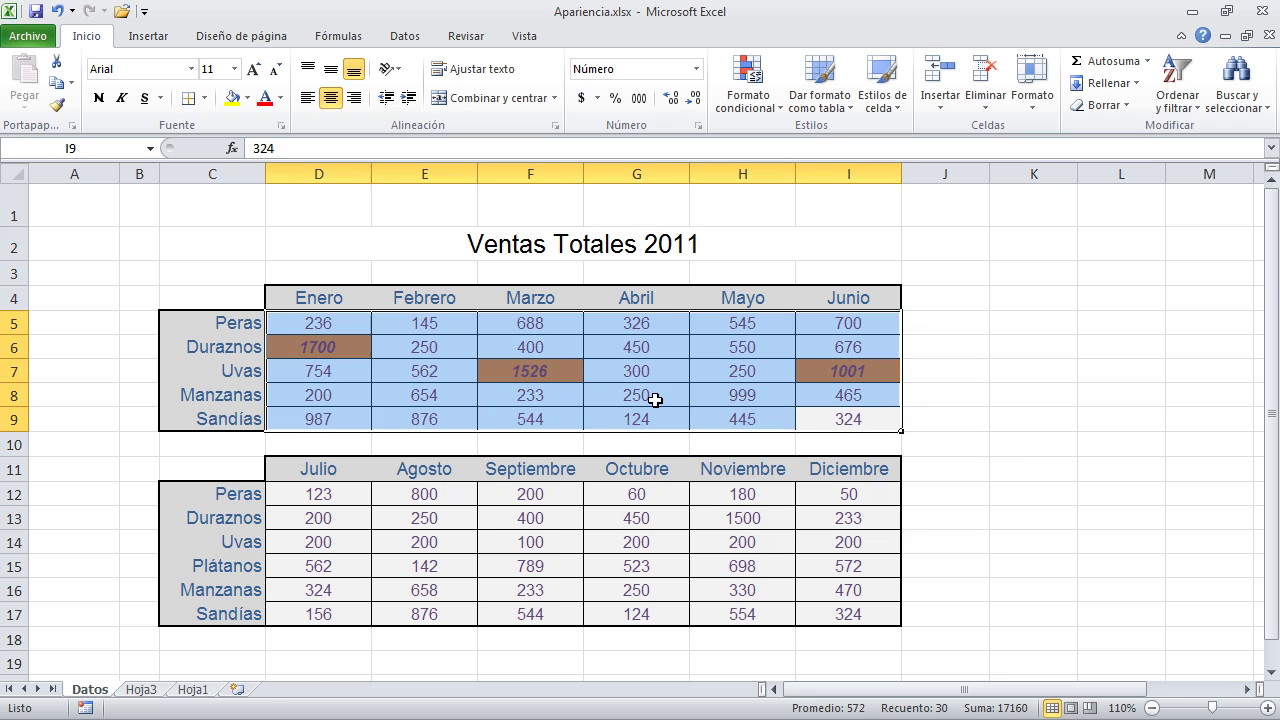
click(778, 110)
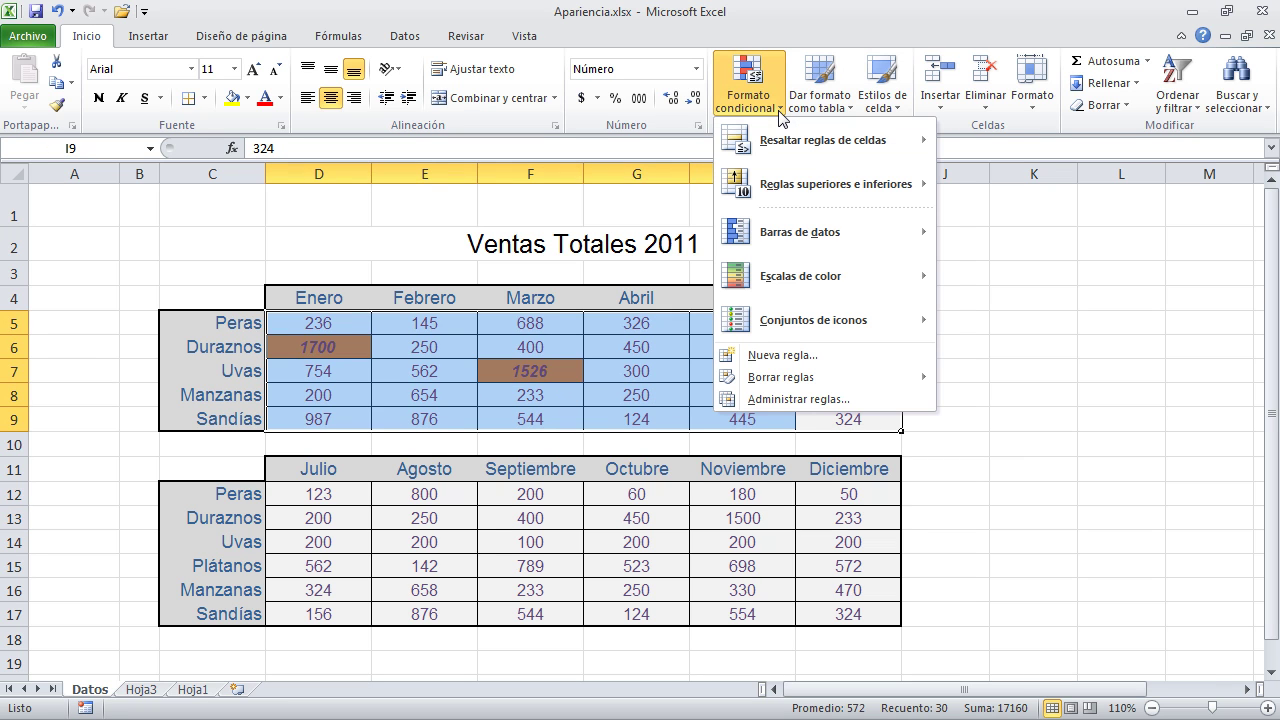
mouse_move(803, 385)
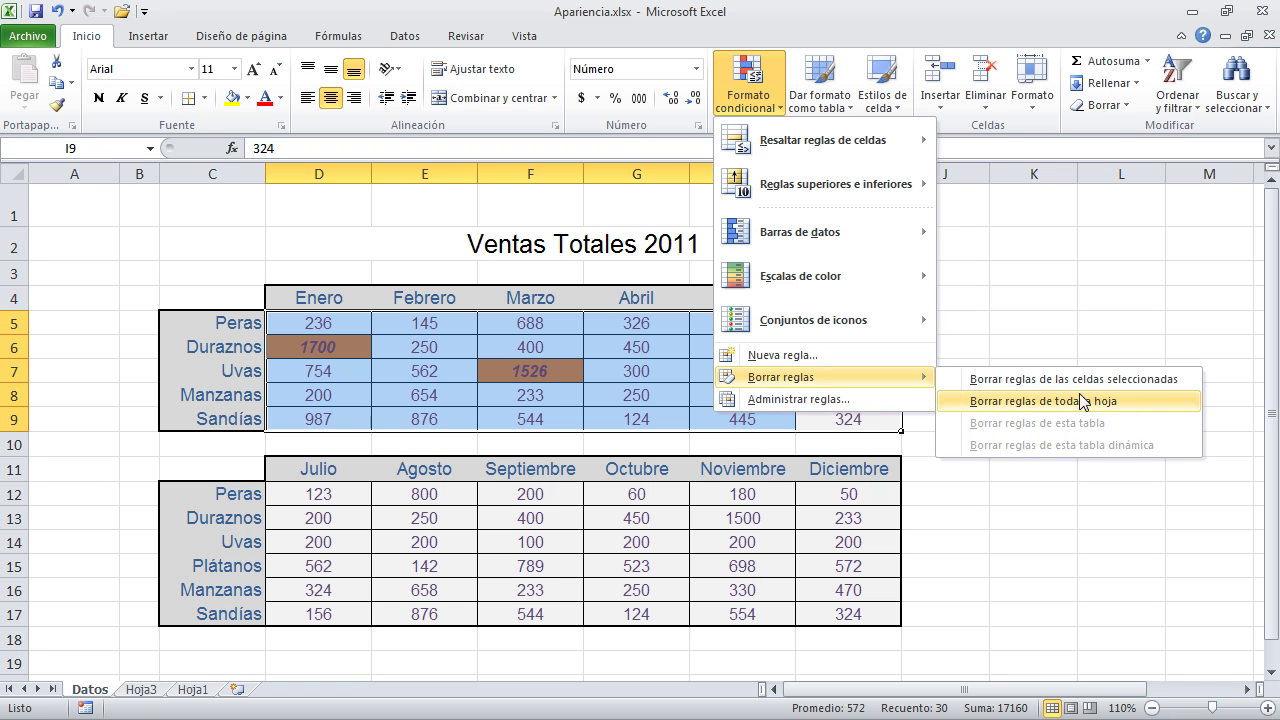
click(1038, 386)
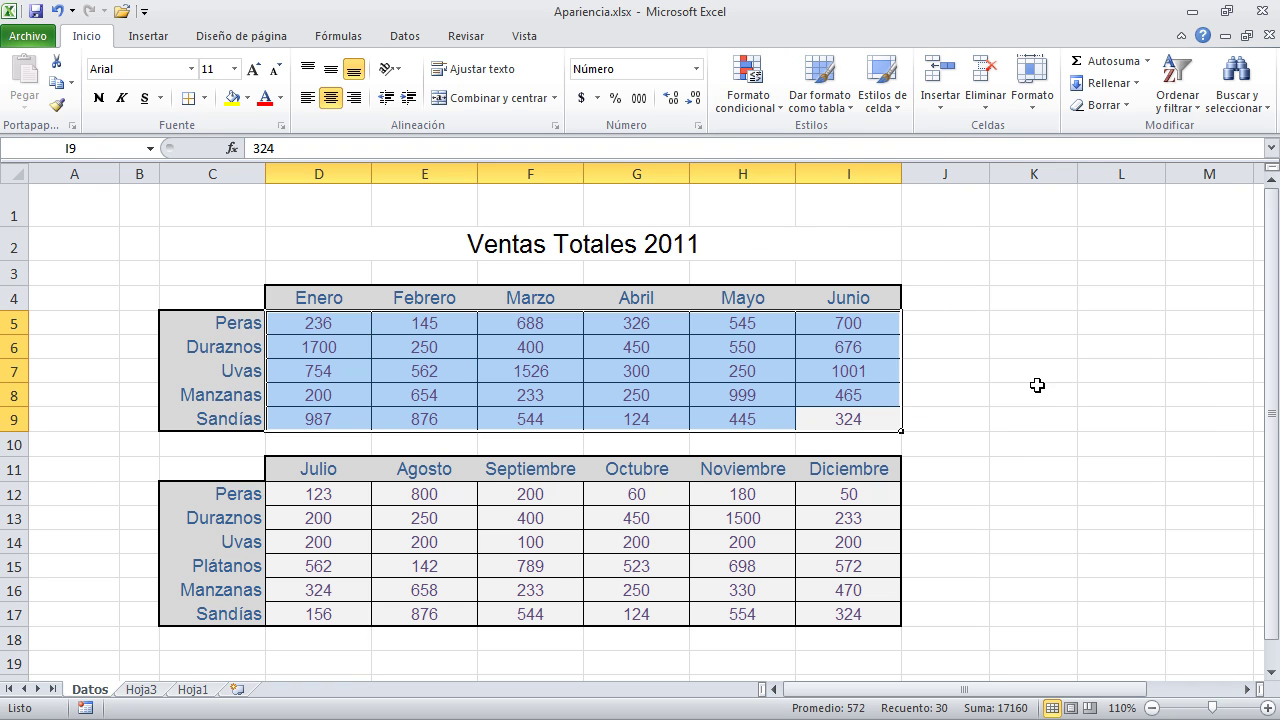
click(997, 452)
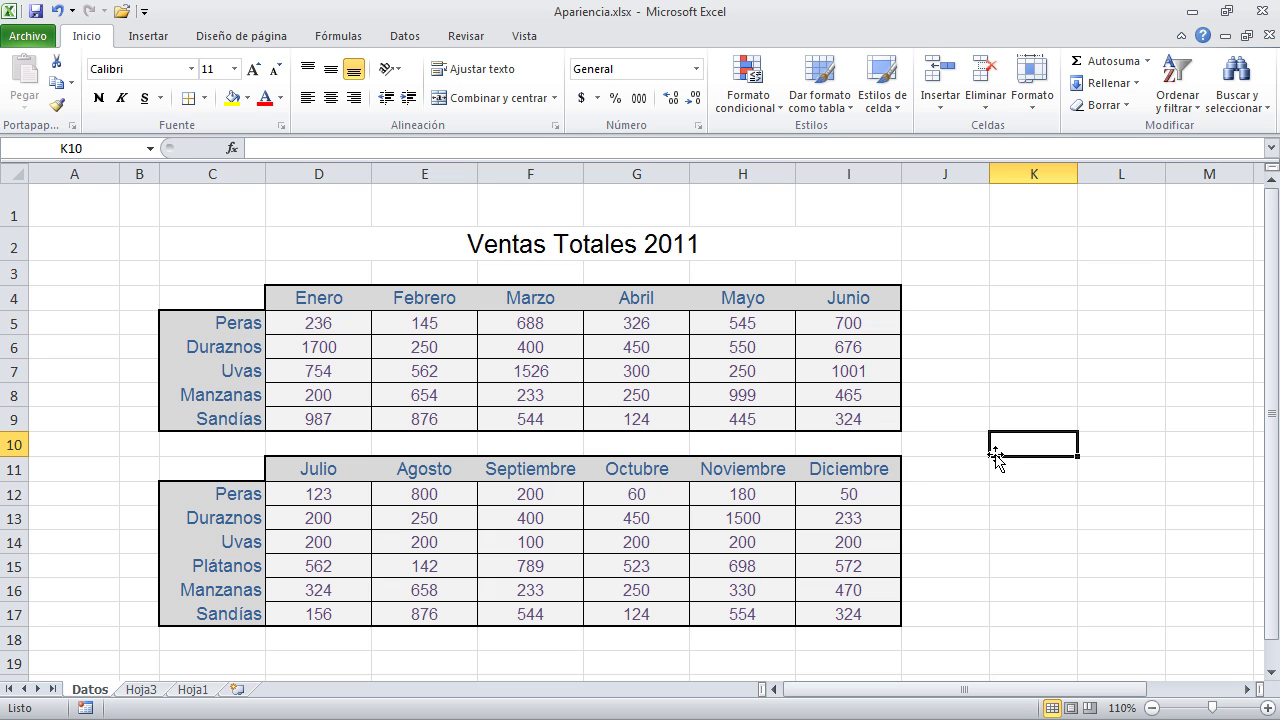
Apply blue solid-fill data bars to the sales figures in D5:I9
drag(871, 423, 340, 322)
click(776, 107)
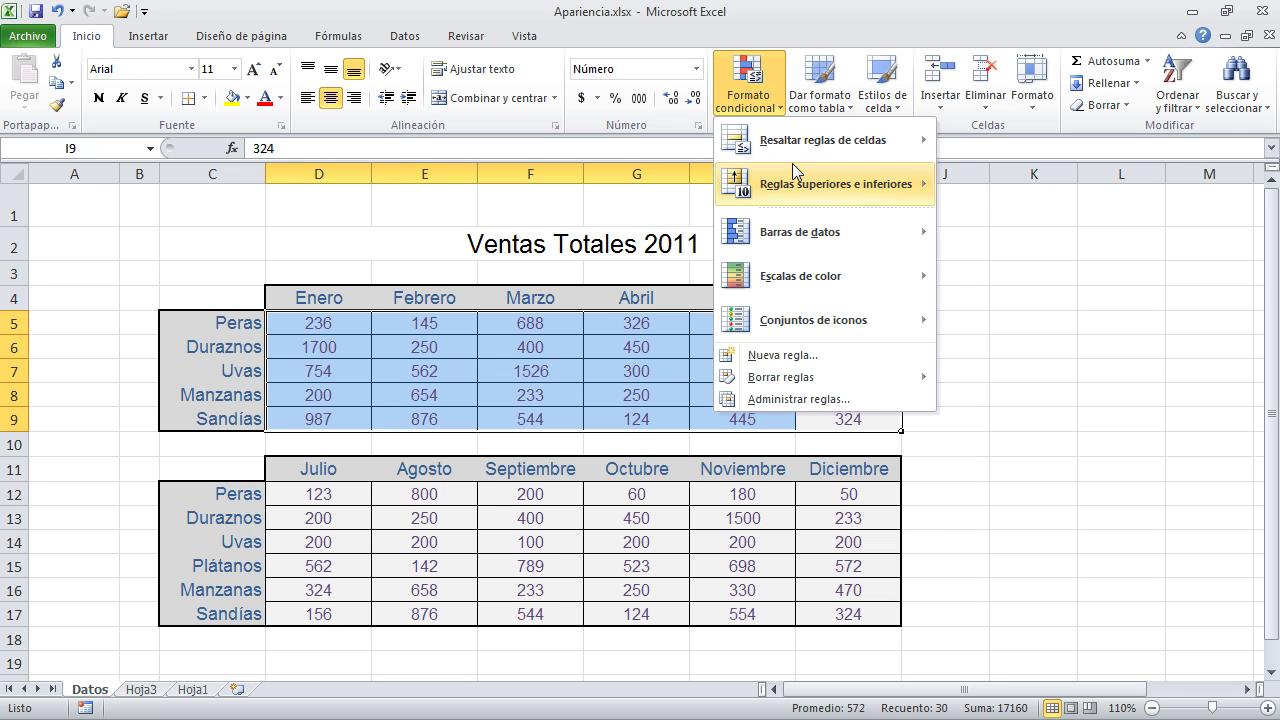
mouse_move(820, 140)
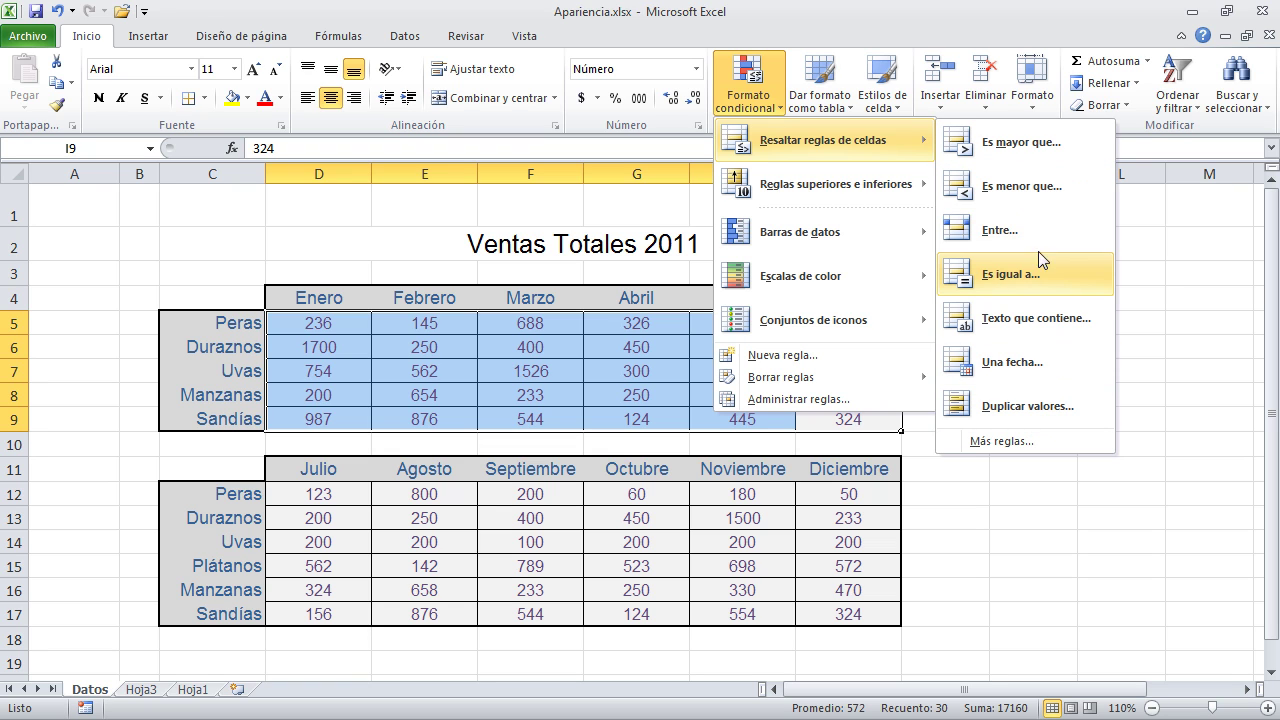
mouse_move(858, 232)
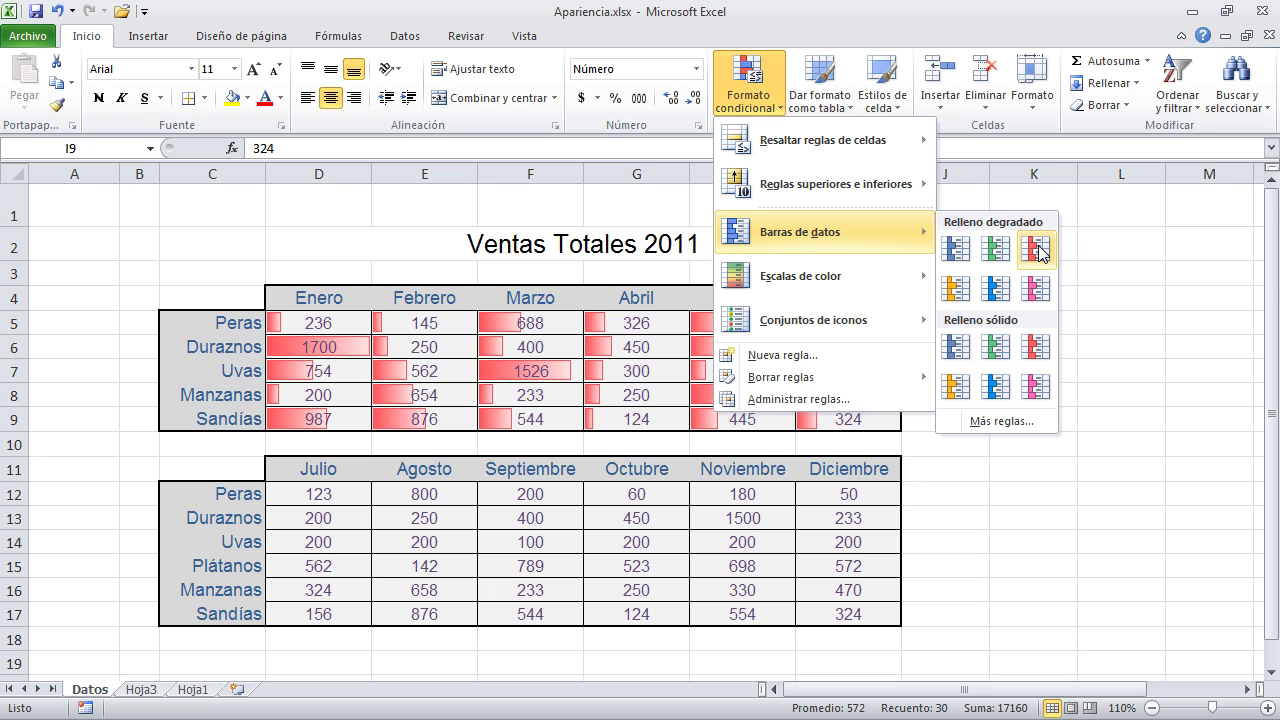
mouse_move(905, 280)
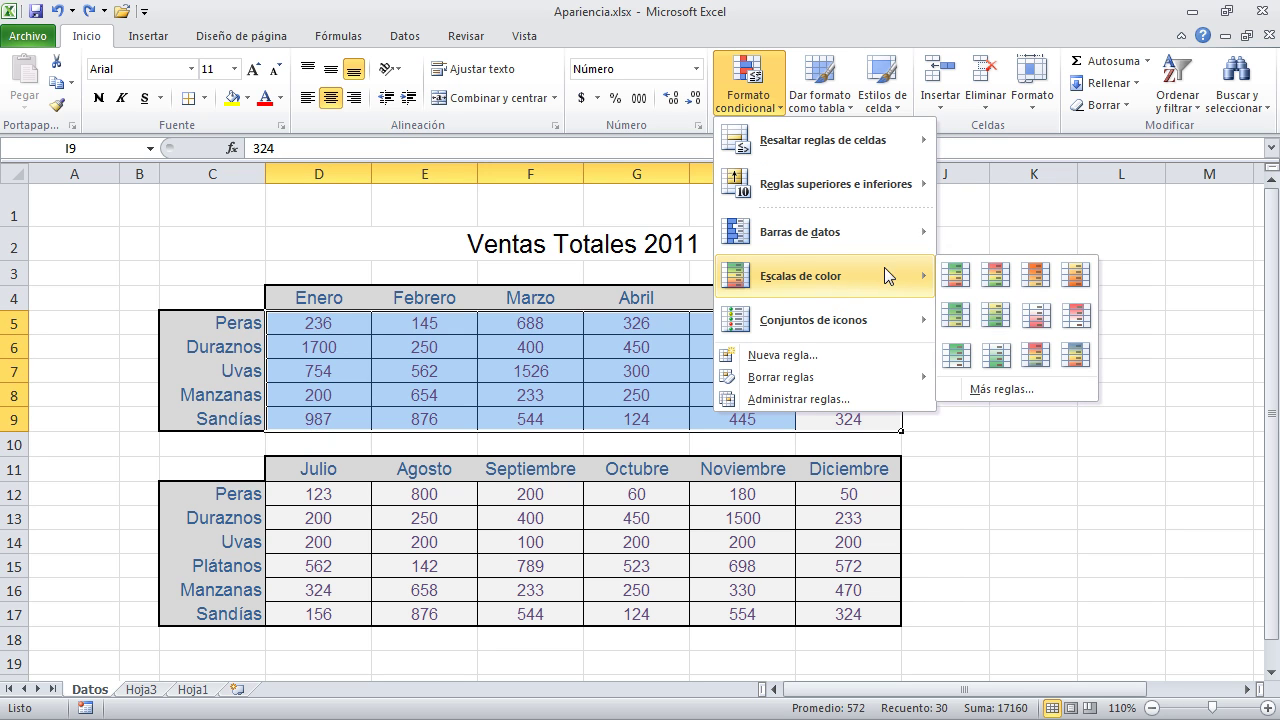
mouse_move(837, 251)
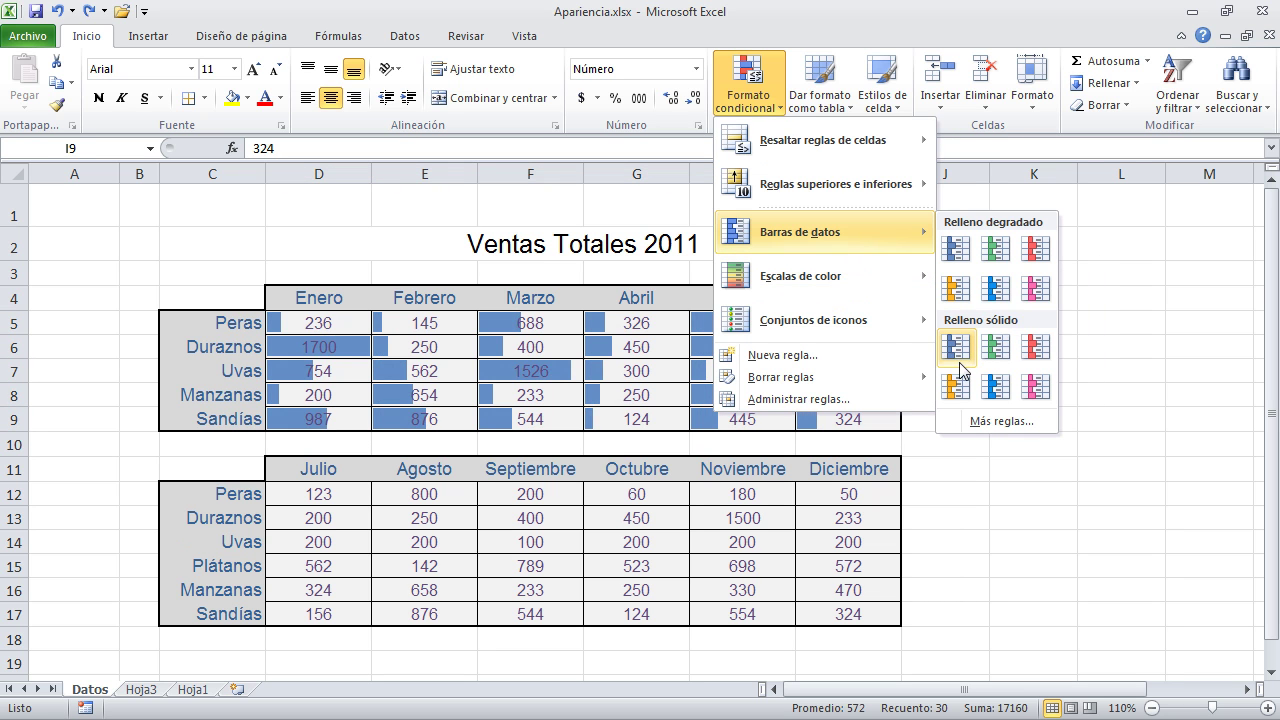
click(958, 358)
click(1070, 474)
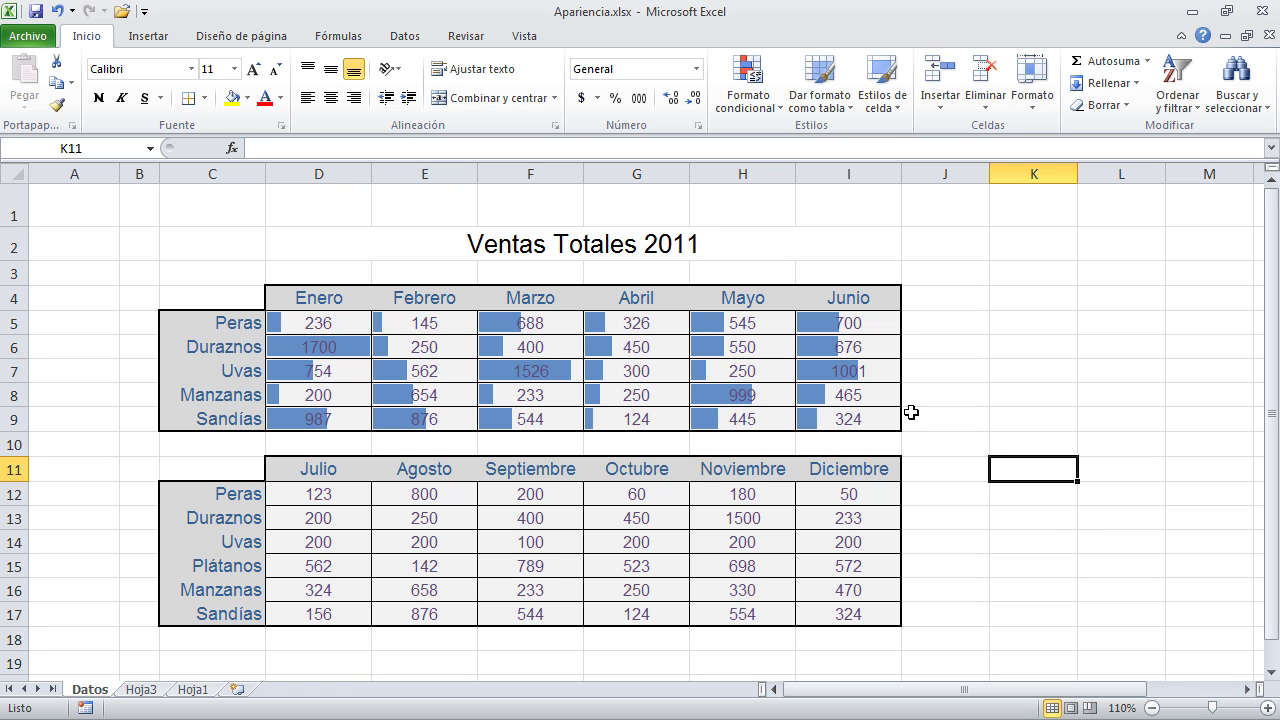
Preview the icon sets on D5:I9, dismiss them and clear the conditional formatting rules from these cells
drag(884, 416, 329, 318)
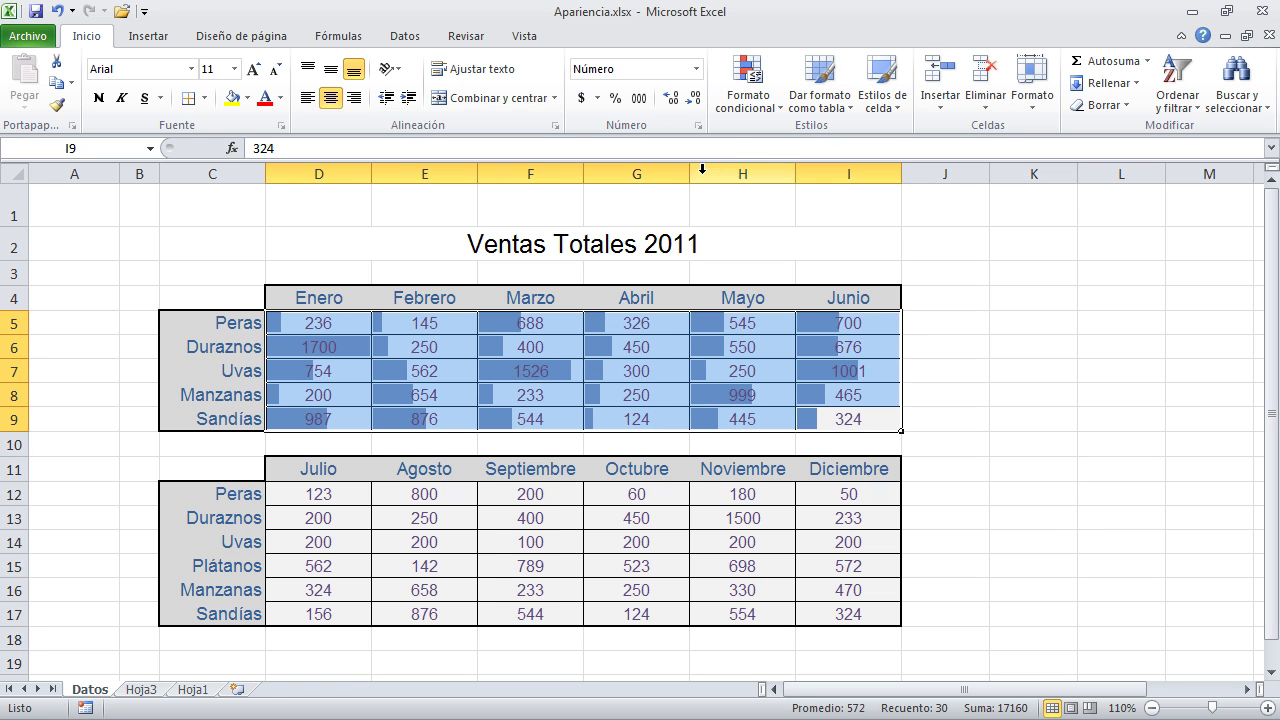
click(750, 105)
mouse_move(824, 333)
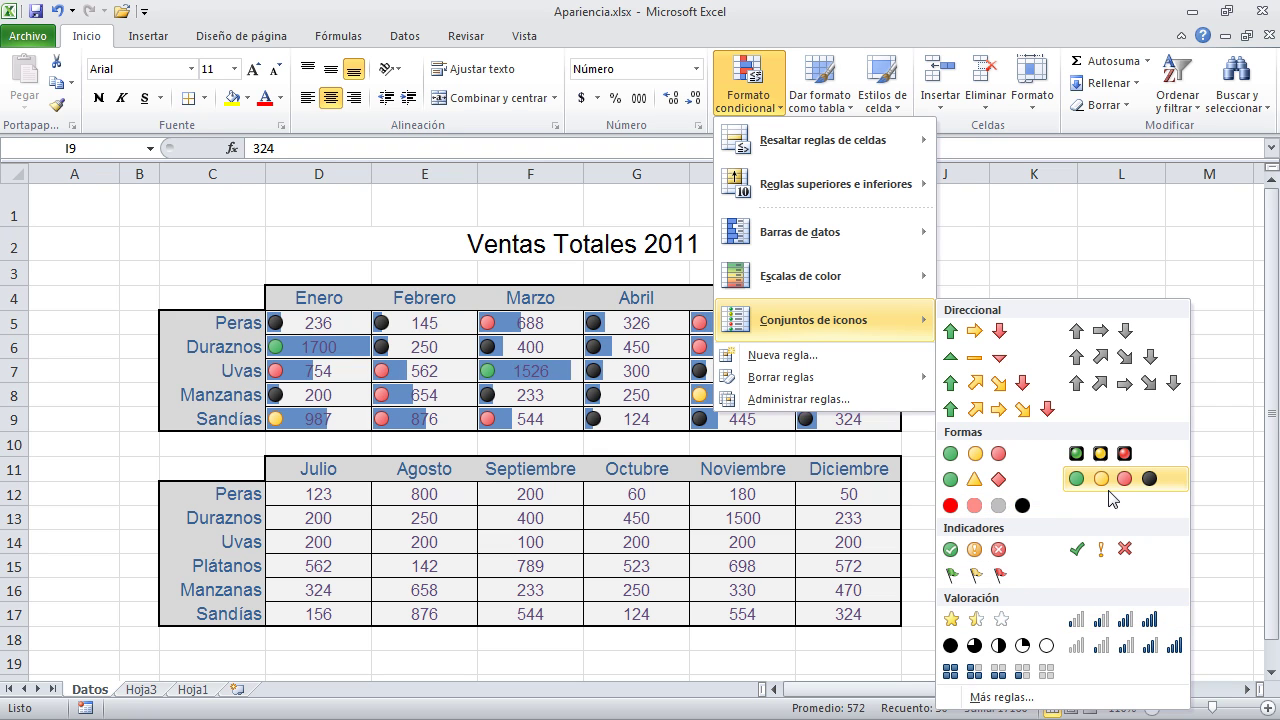
click(1057, 295)
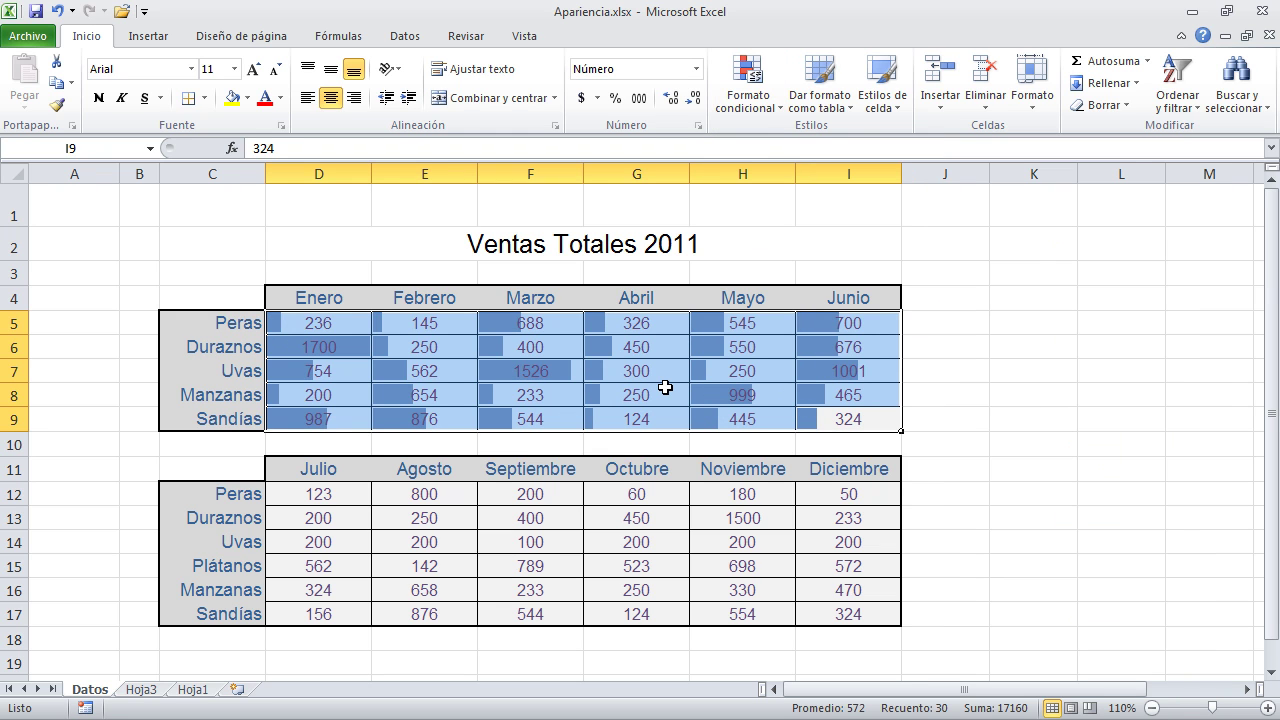
click(748, 95)
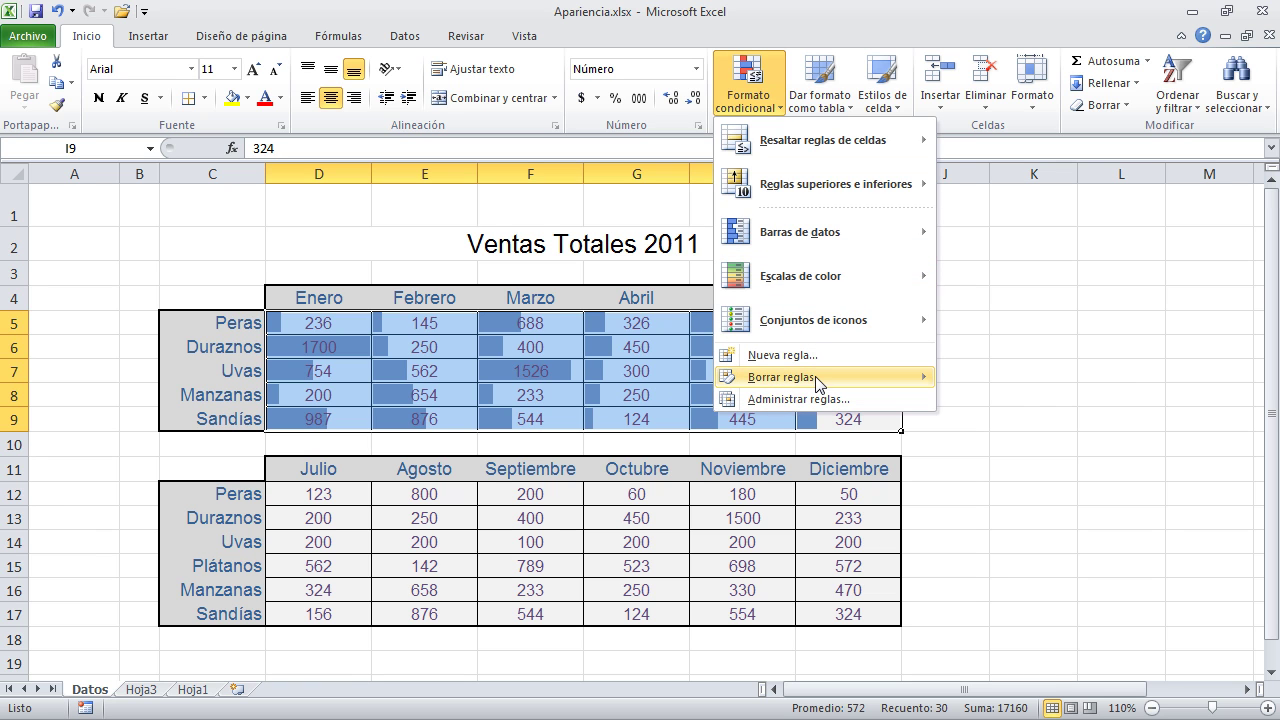
mouse_move(880, 377)
click(1050, 400)
Apply the five-level boxes icon set from the rating group to the sales figures in D5:I9
click(750, 100)
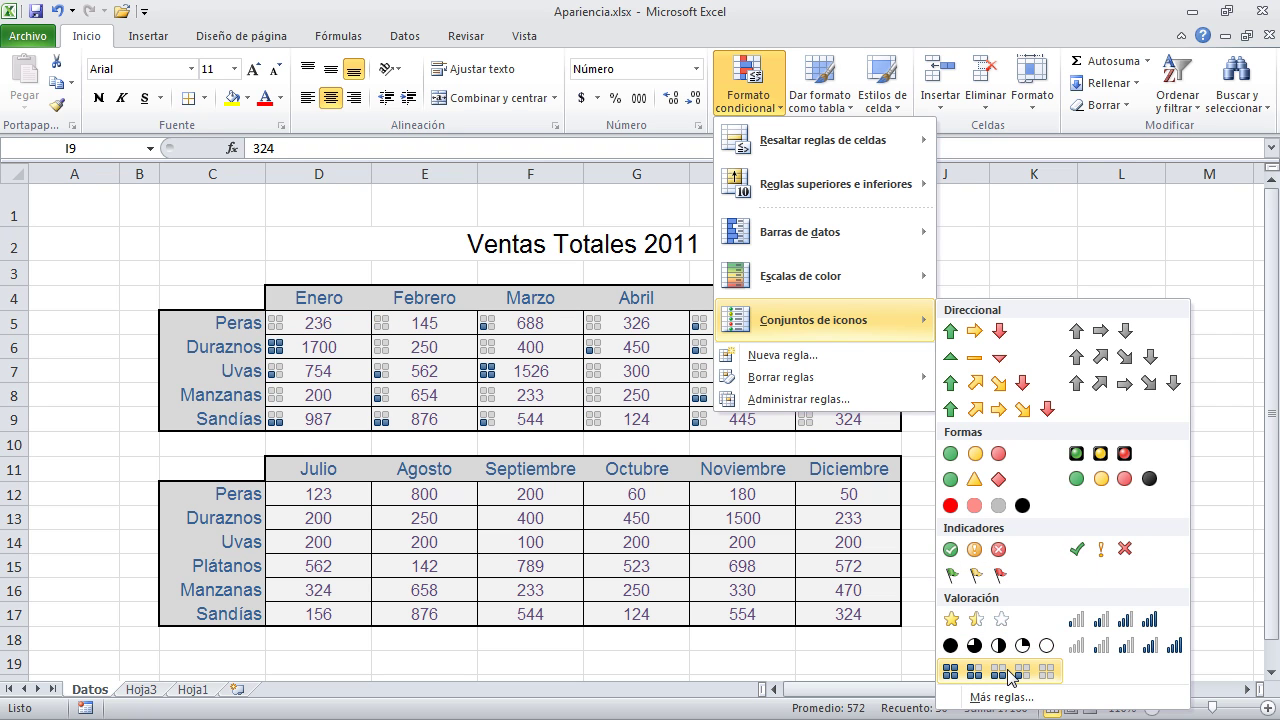
click(1008, 676)
click(1065, 330)
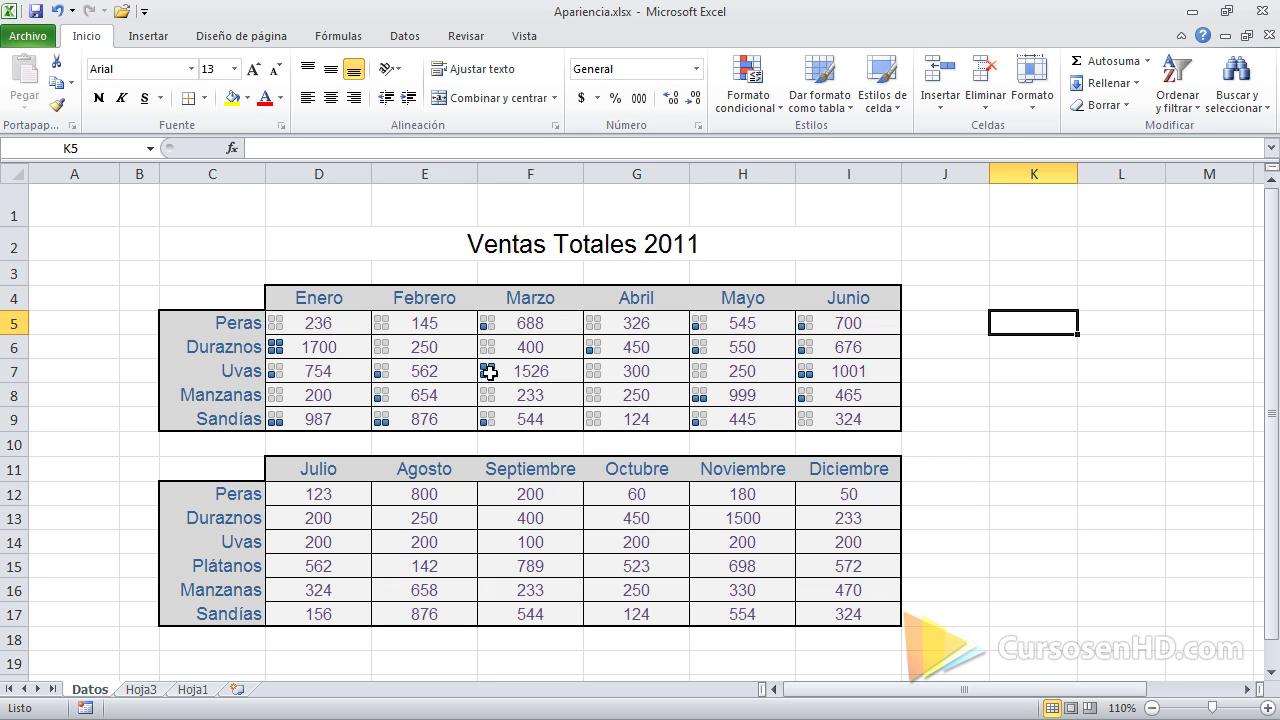
Examine which box icons are assigned to the highest, middle and lowest sales figures in D5:I9
click(292, 351)
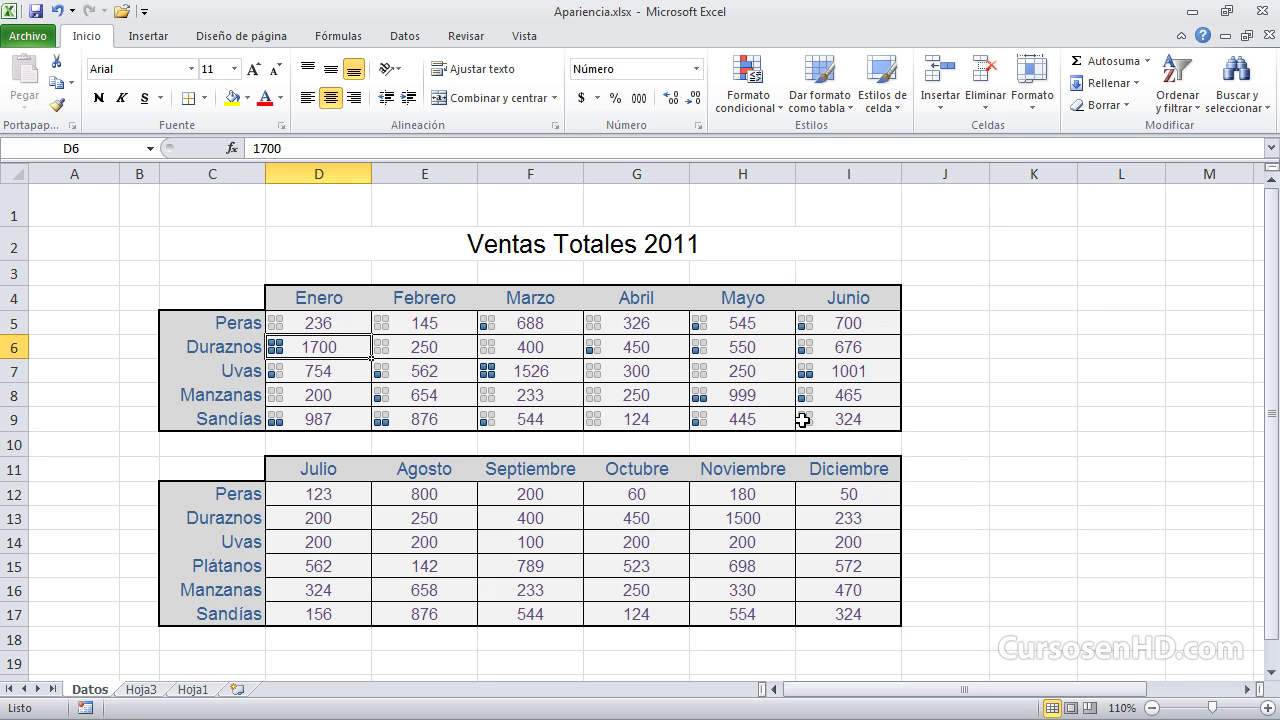
click(845, 372)
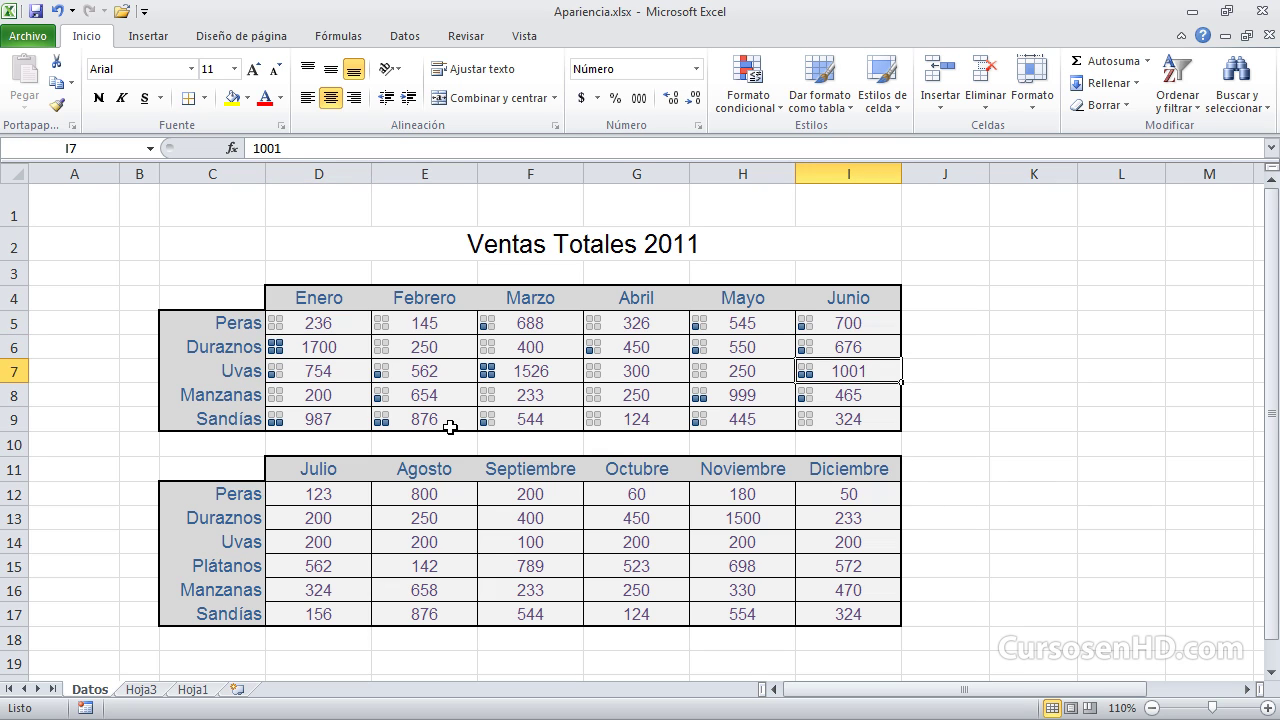
click(400, 324)
click(406, 355)
click(314, 326)
click(630, 378)
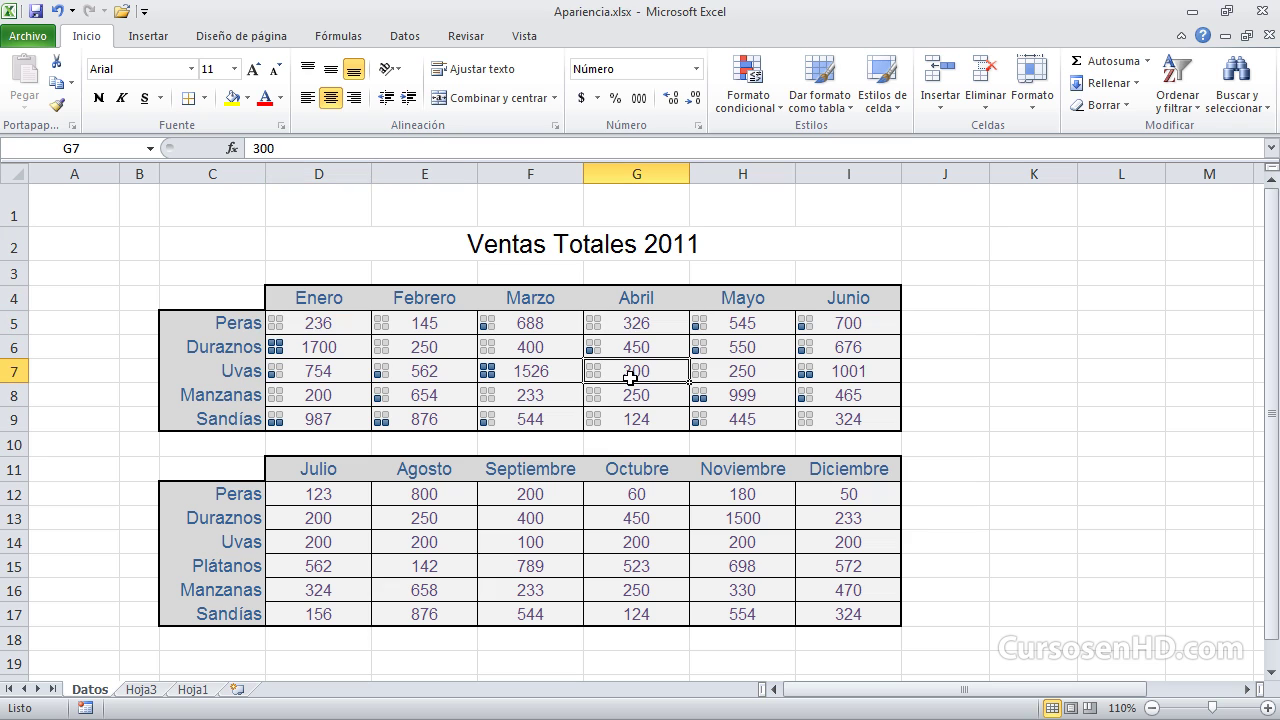
click(406, 426)
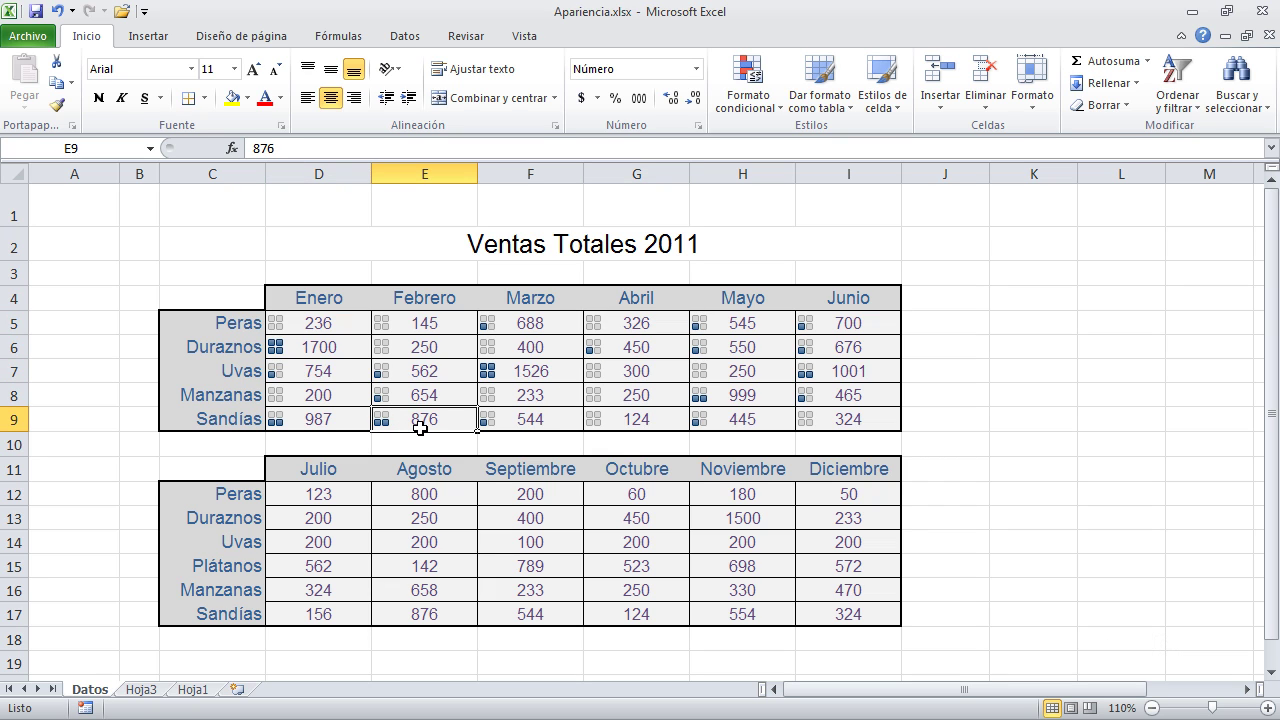
click(846, 420)
Open the icon set rule applied to D5:I9 for editing from the conditional formatting rules manager
drag(846, 420, 318, 326)
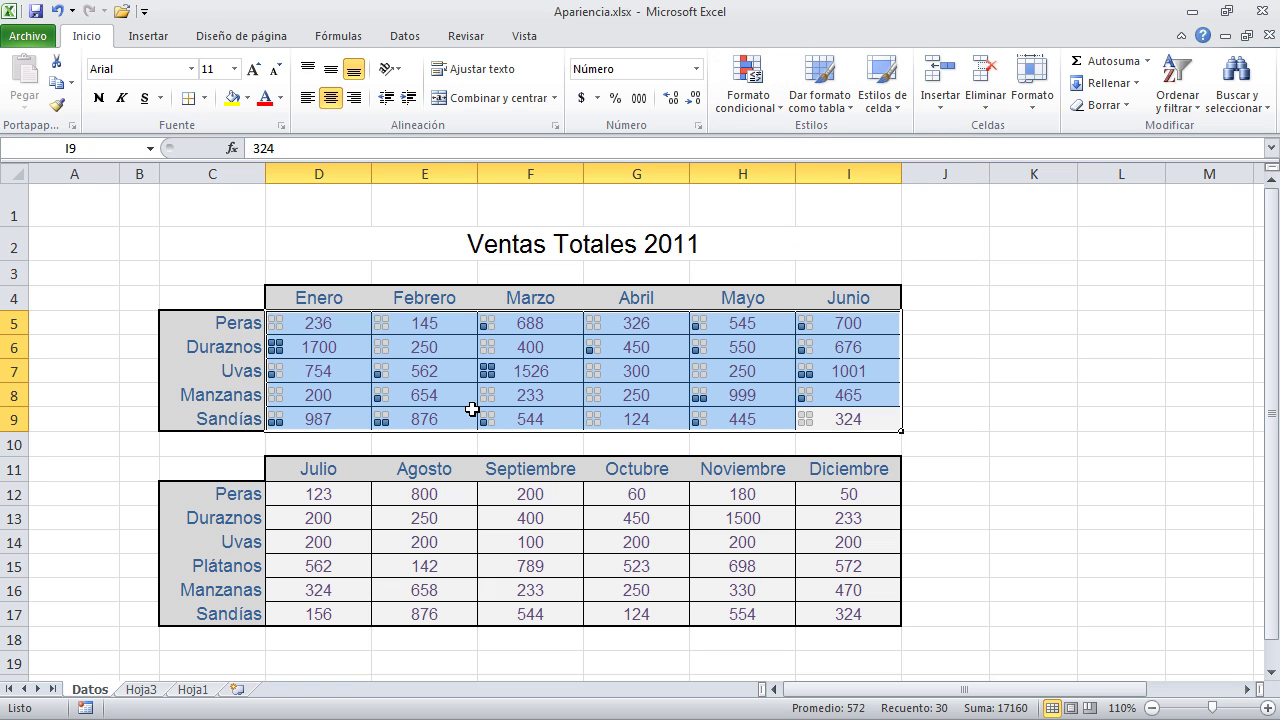
click(784, 108)
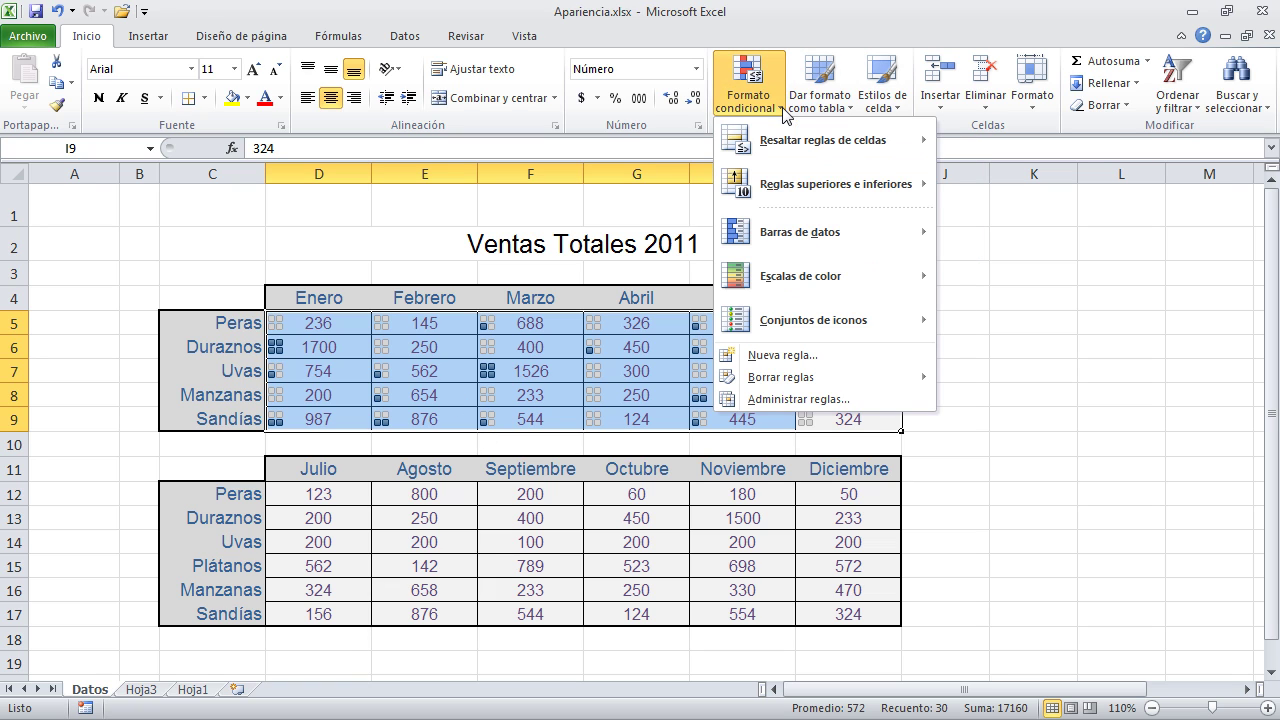
click(786, 402)
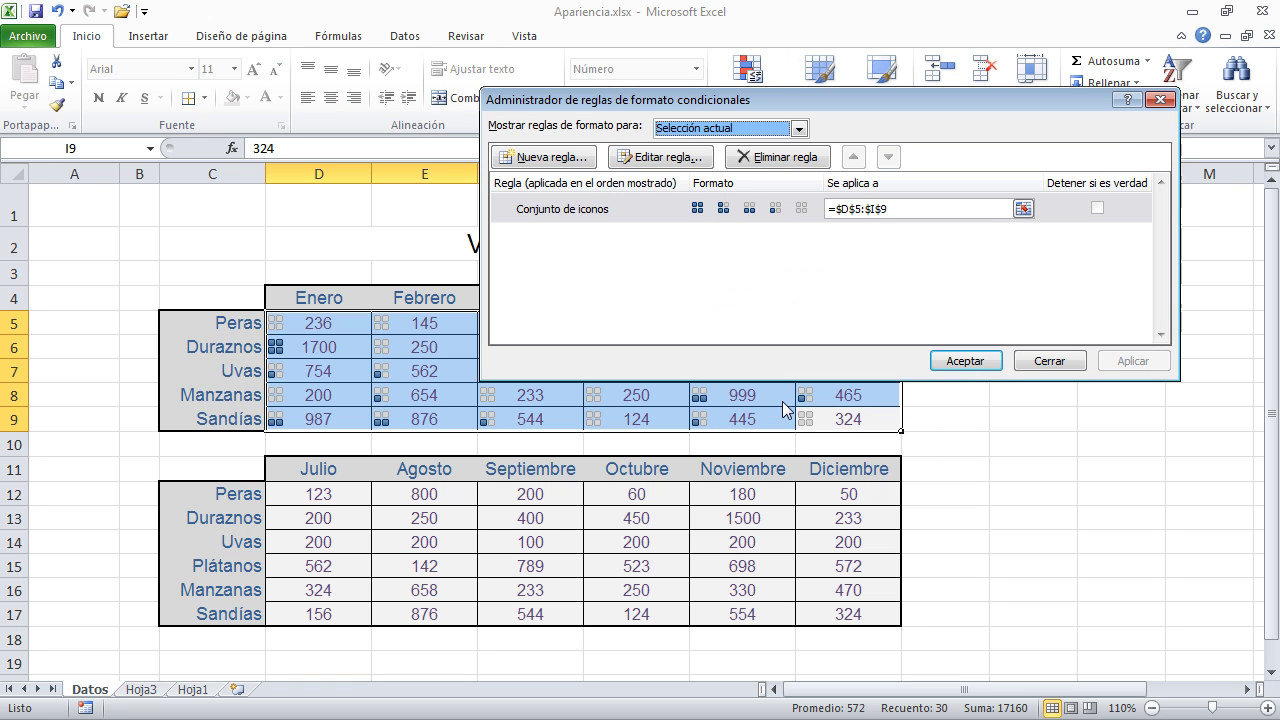
drag(899, 103, 1019, 181)
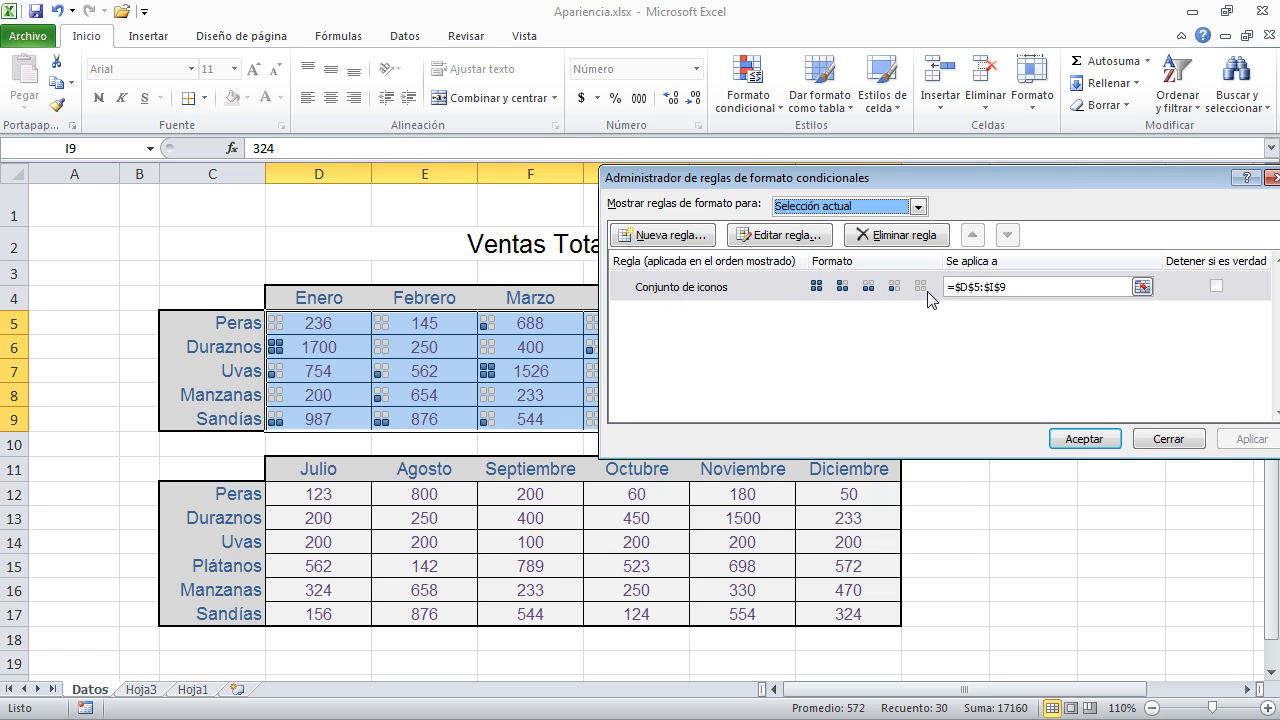
click(790, 236)
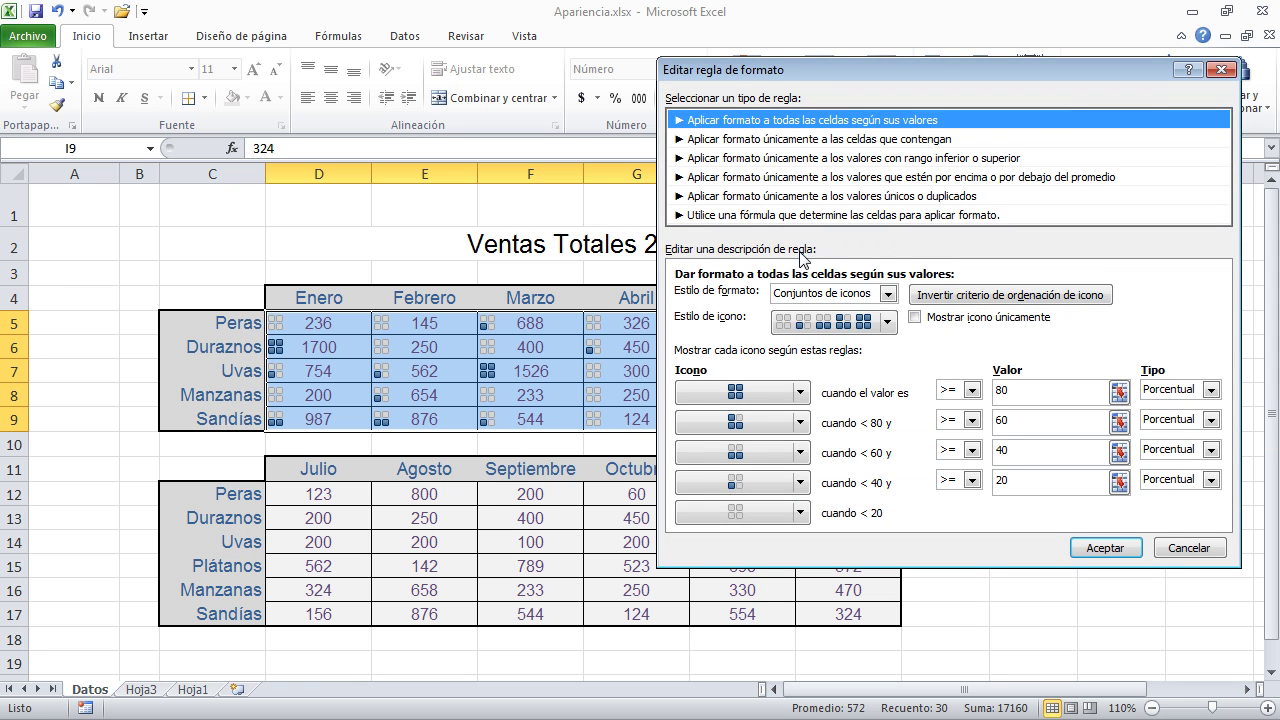
Review the options of the top/bottom ranked and above/below average rule types, and return to formatting all cells by value
click(812, 157)
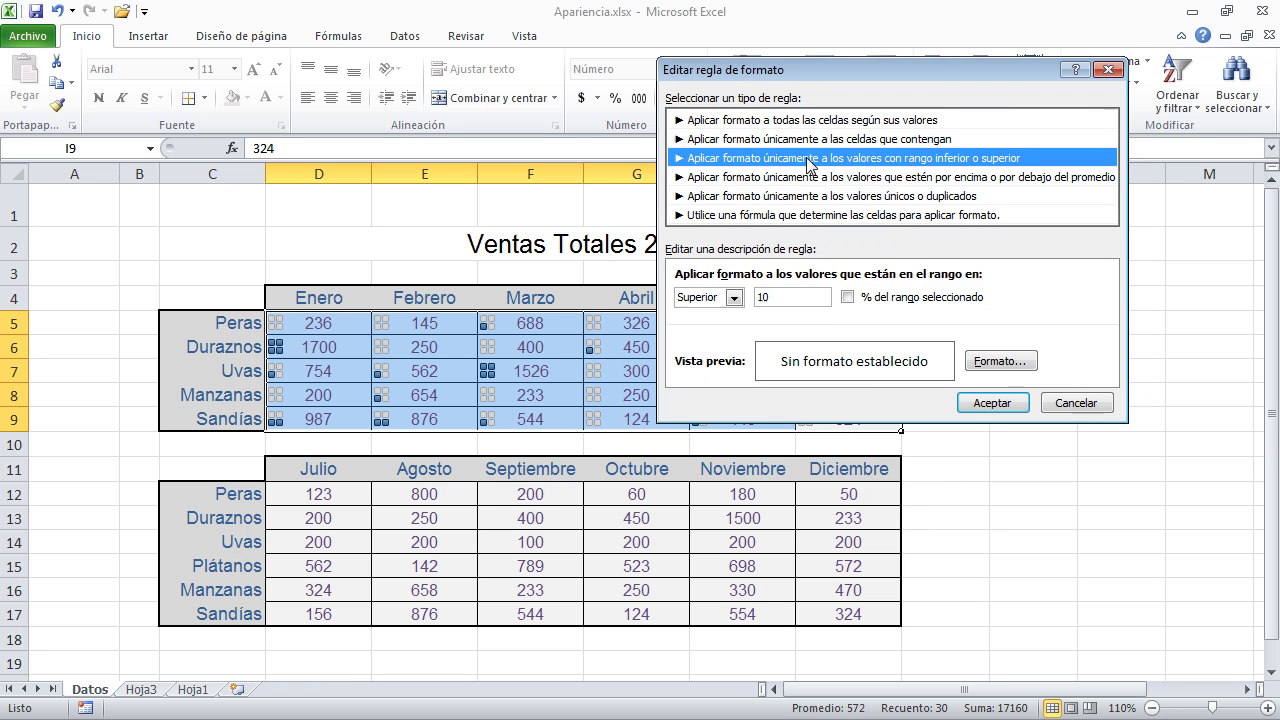
click(812, 177)
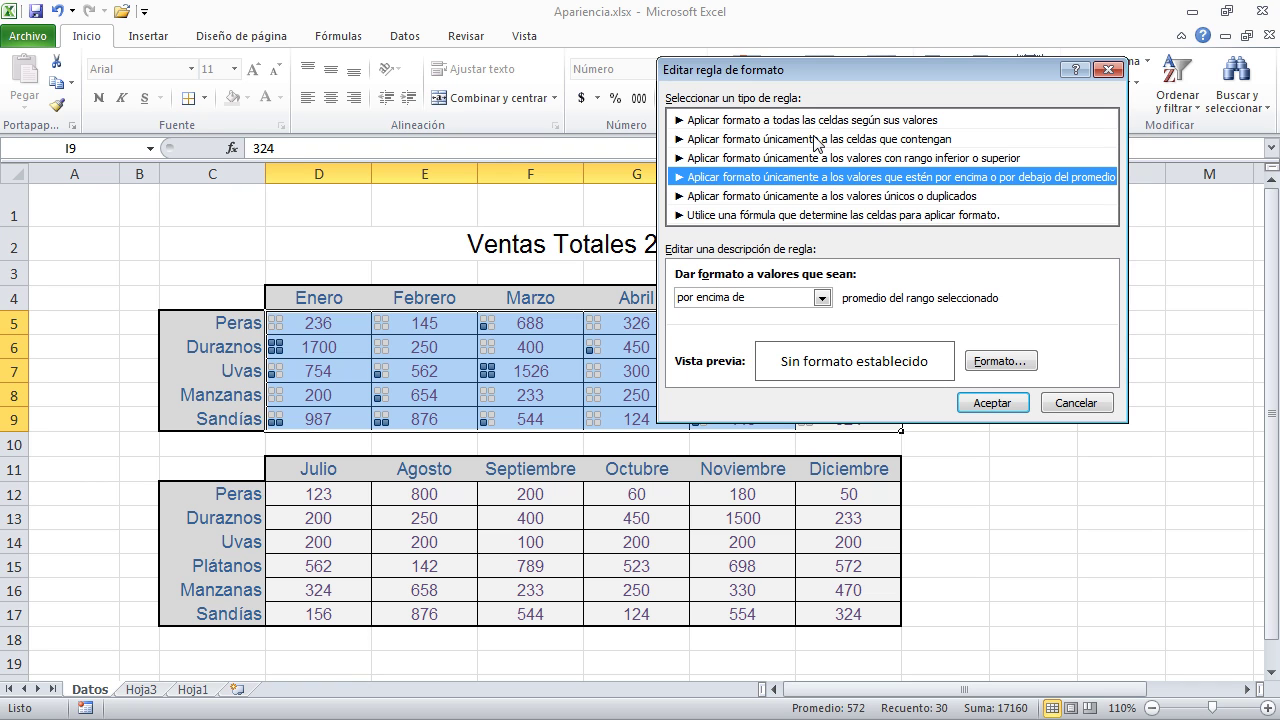
click(889, 121)
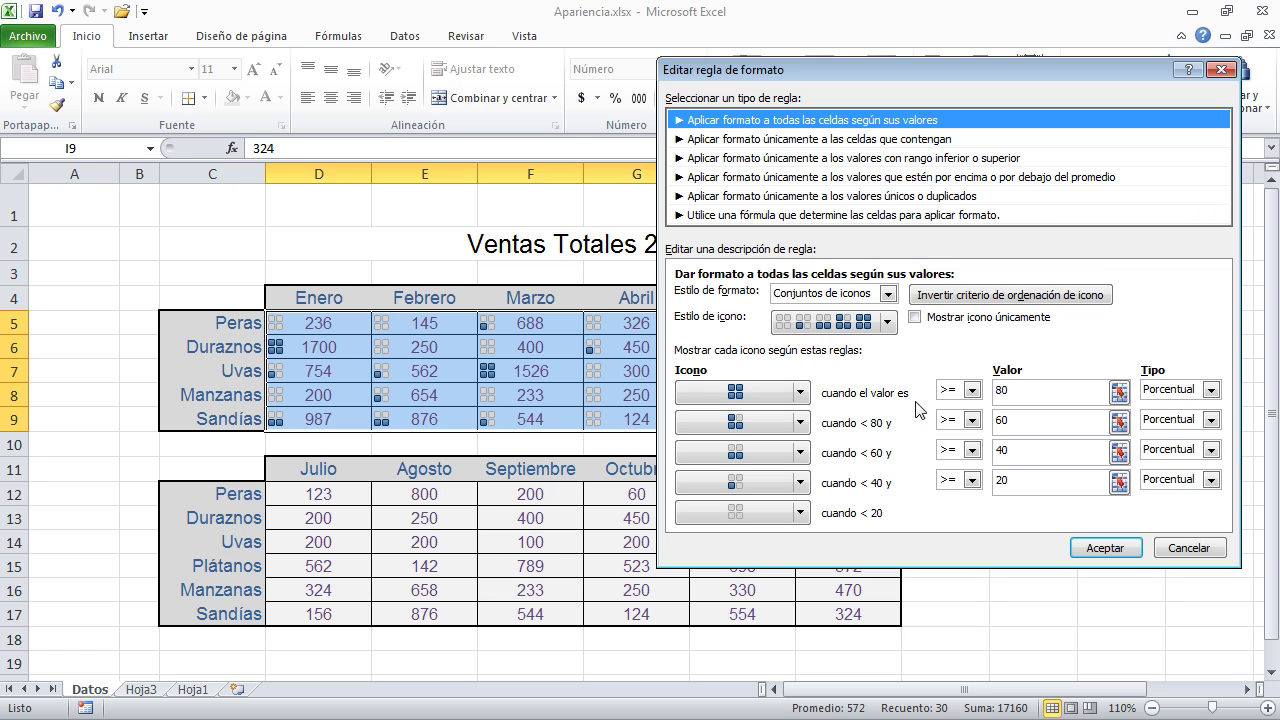
Change the threshold of the four-filled-boxes icon to type Número with the value 1500
click(1016, 396)
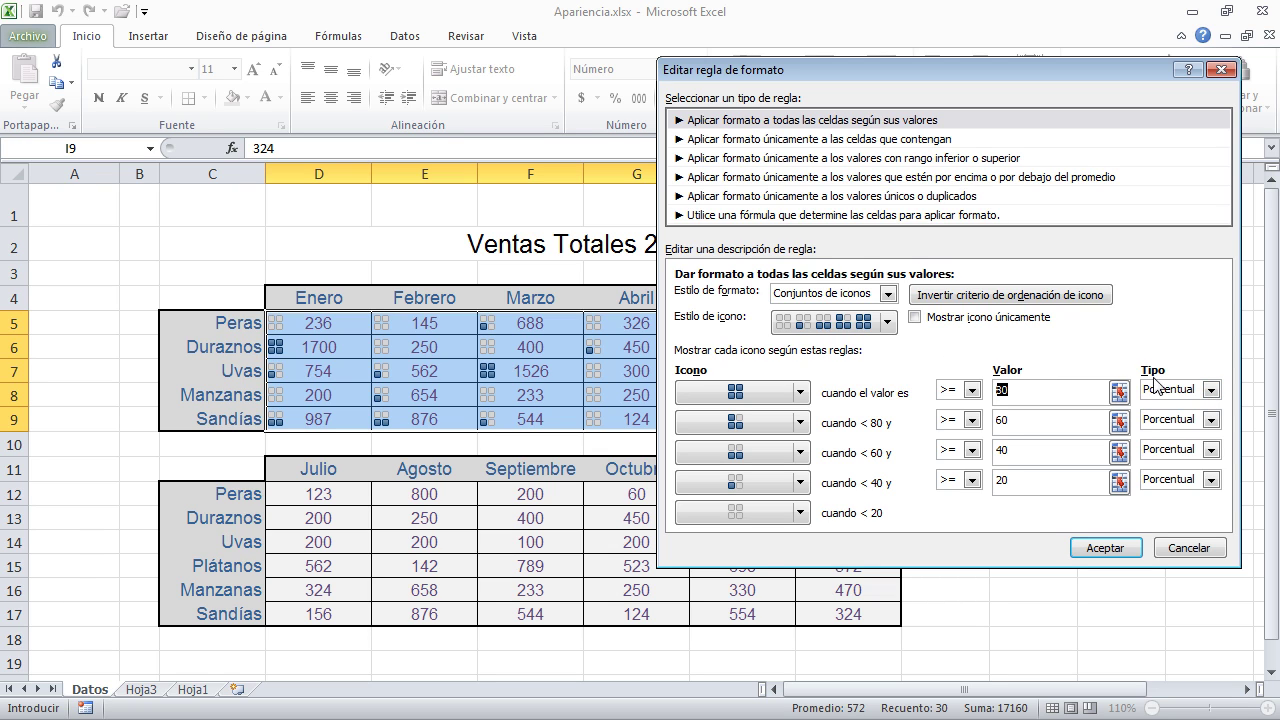
click(1211, 392)
click(1162, 408)
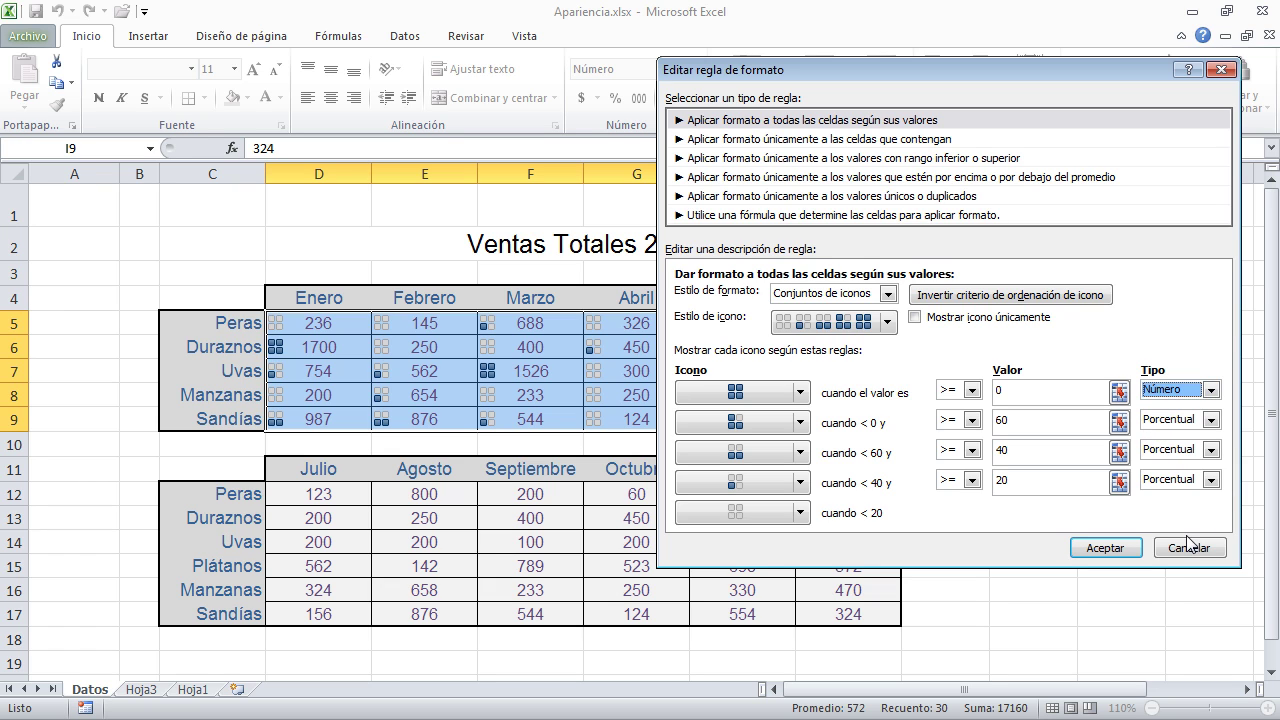
click(1026, 395)
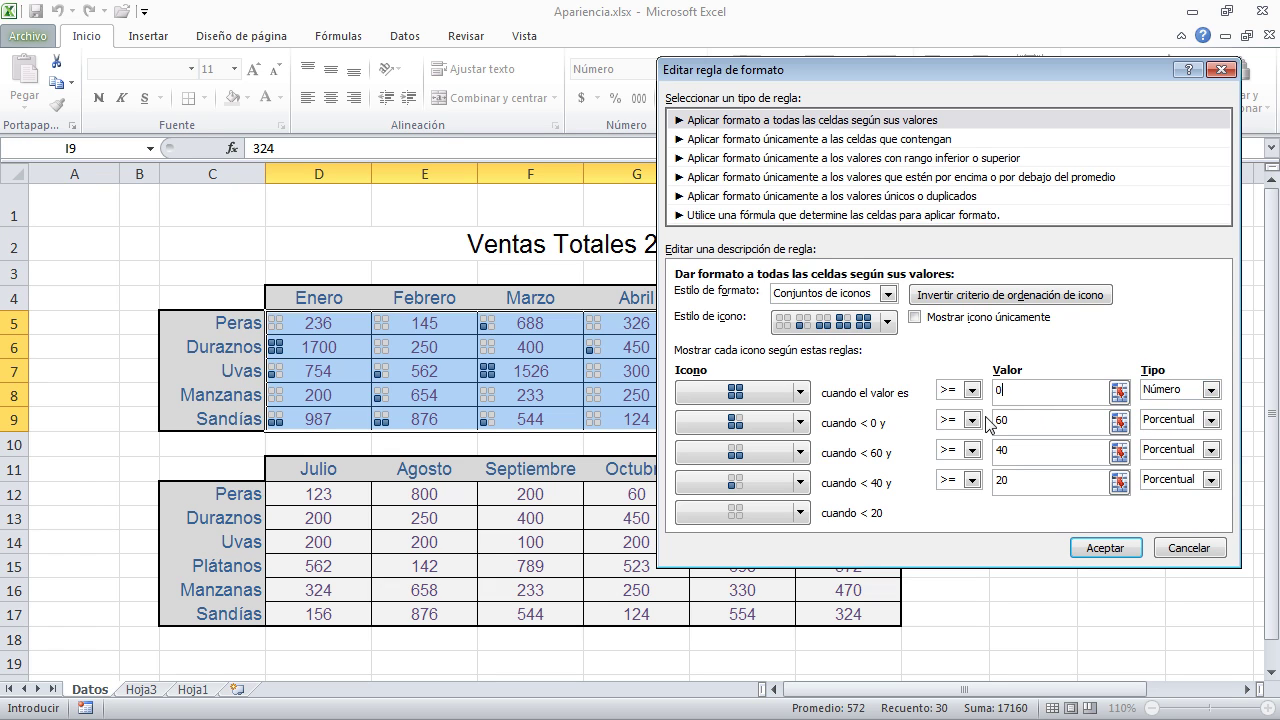
drag(1015, 391, 981, 391)
text(1000)
text(5)
Set the threshold of the four-filled-boxes icon to 1600, apply the edited rule and check the Marzo sales of Uvas in F7
drag(817, 71, 889, 103)
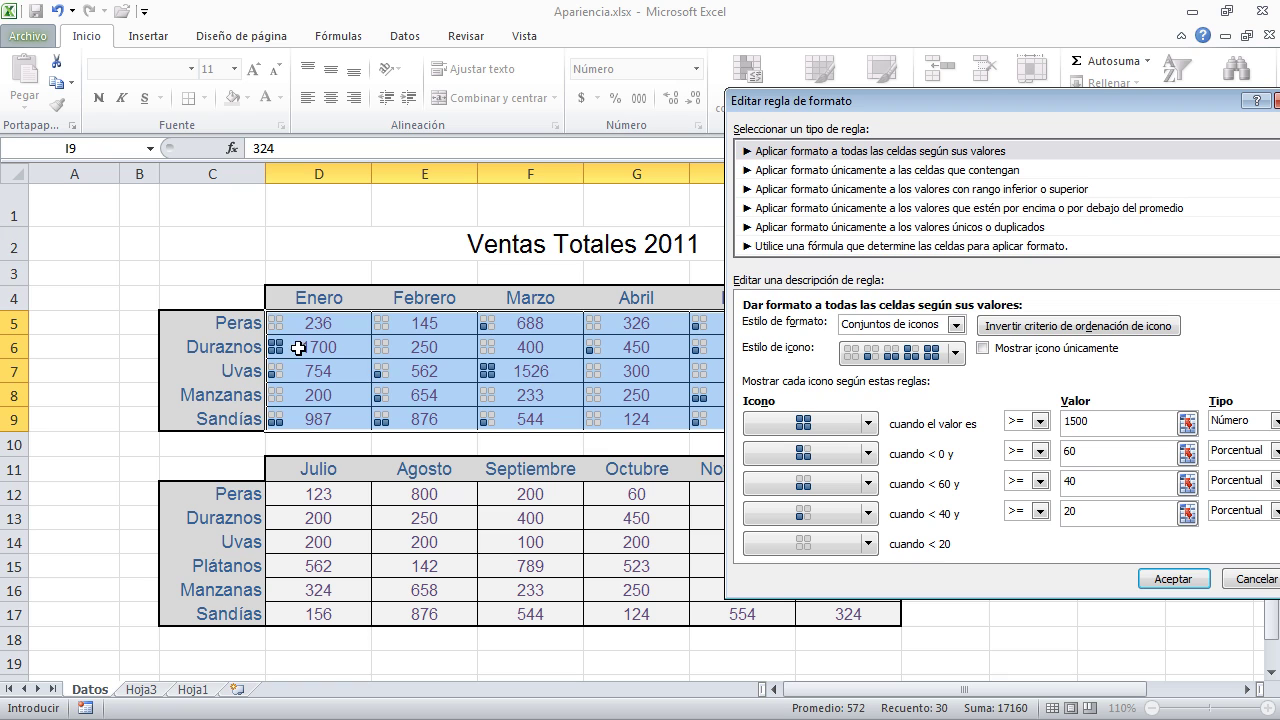
drag(899, 102, 831, 90)
drag(1056, 410, 915, 418)
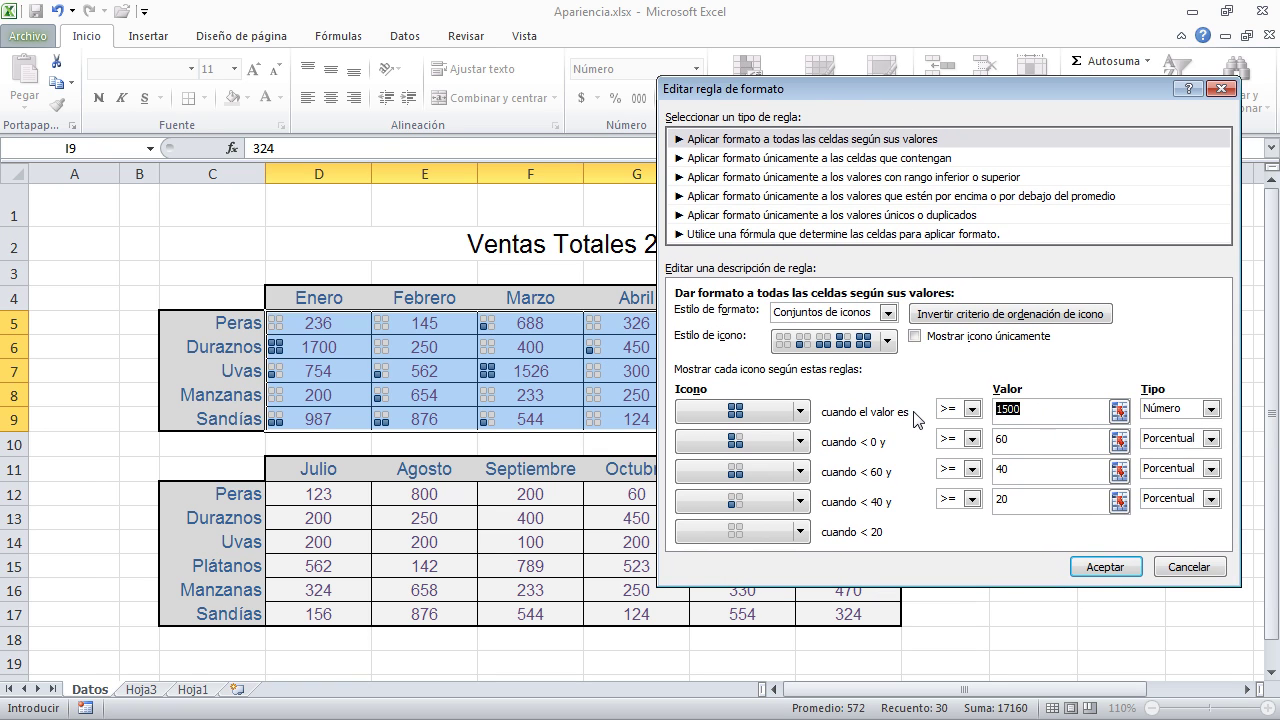
text(16)
drag(830, 95, 918, 84)
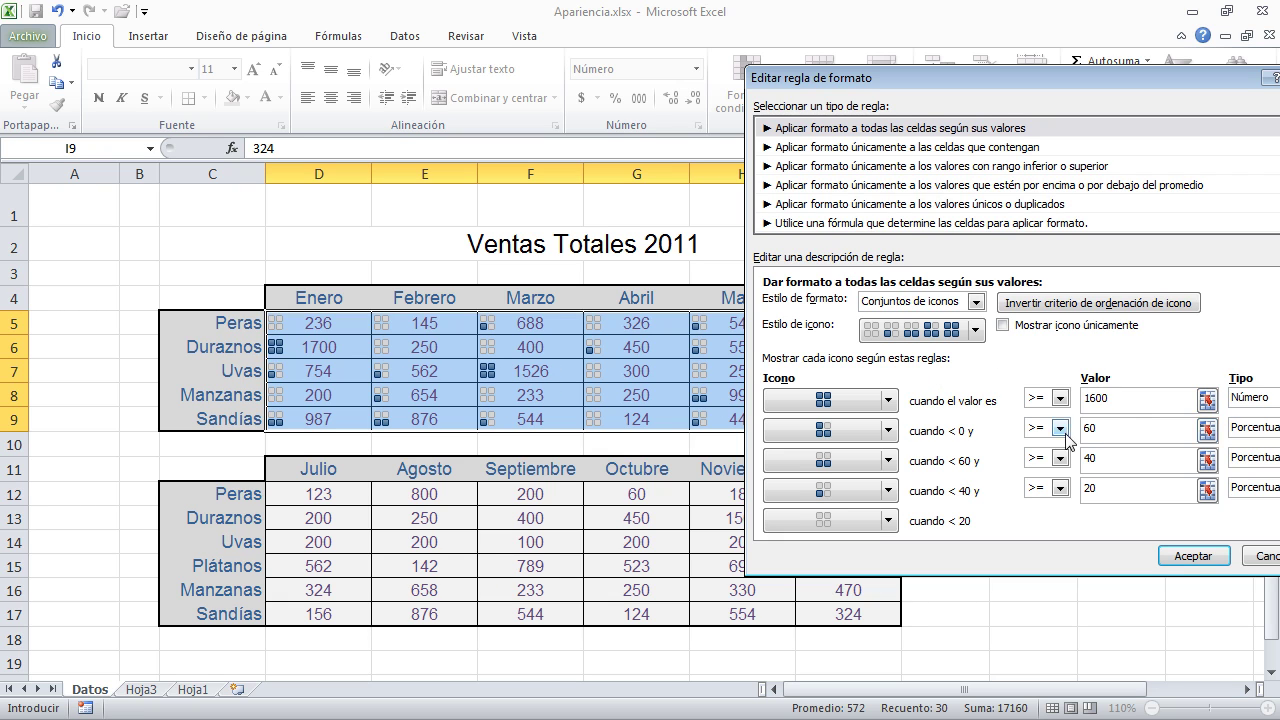
double_click(1128, 397)
drag(855, 86, 778, 31)
click(1116, 497)
click(1078, 435)
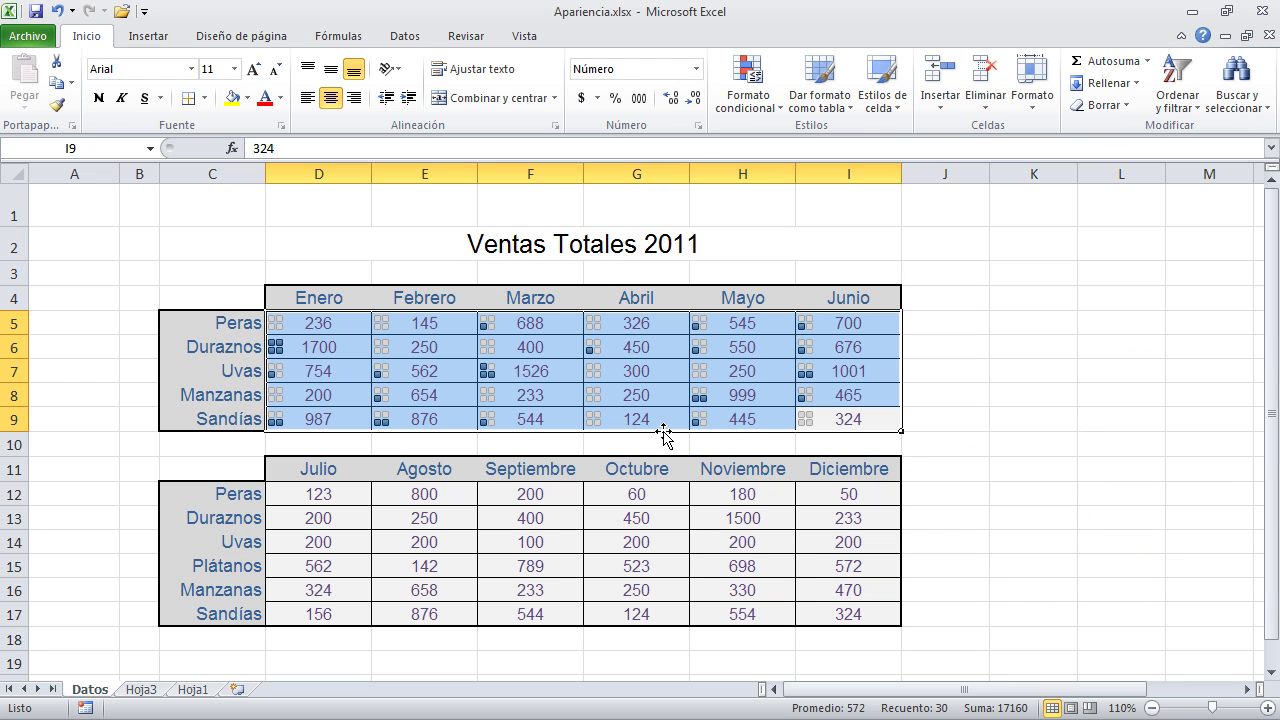
click(512, 371)
key(Return)
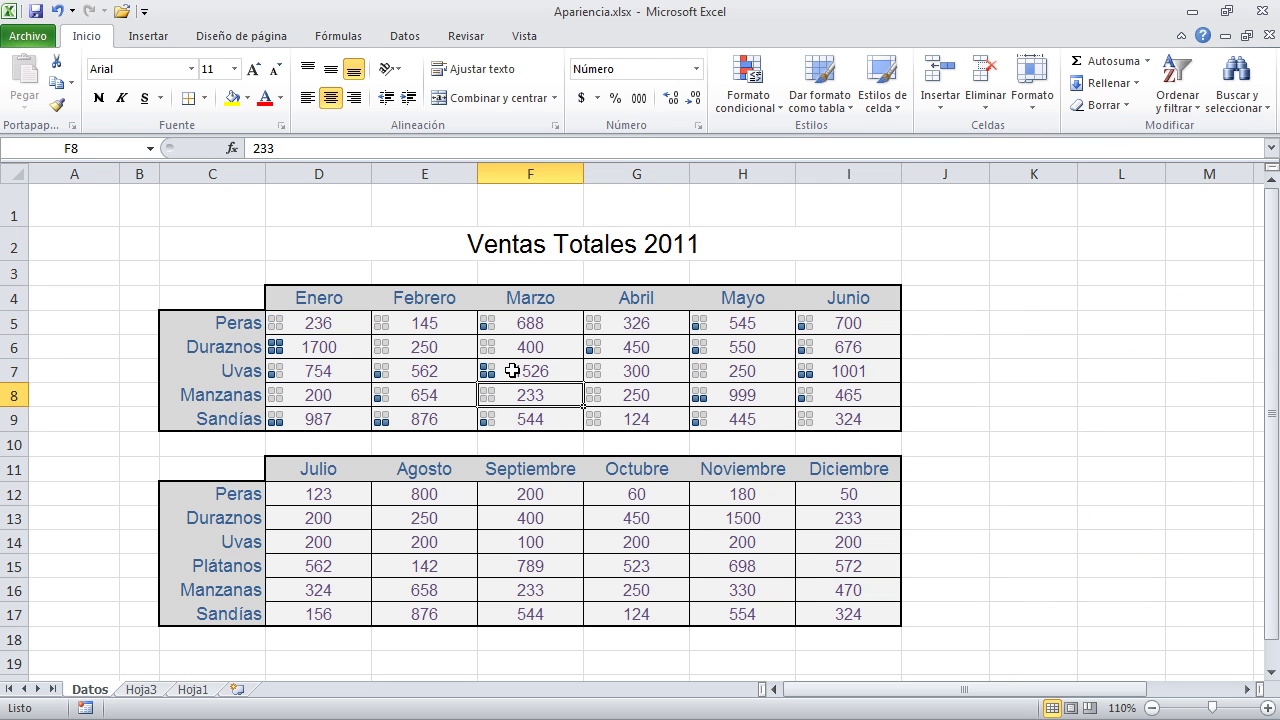
In the icon set rule on D5:I9, replace the four icons below the 1600 threshold with No hay icono de celda
drag(848, 419, 335, 319)
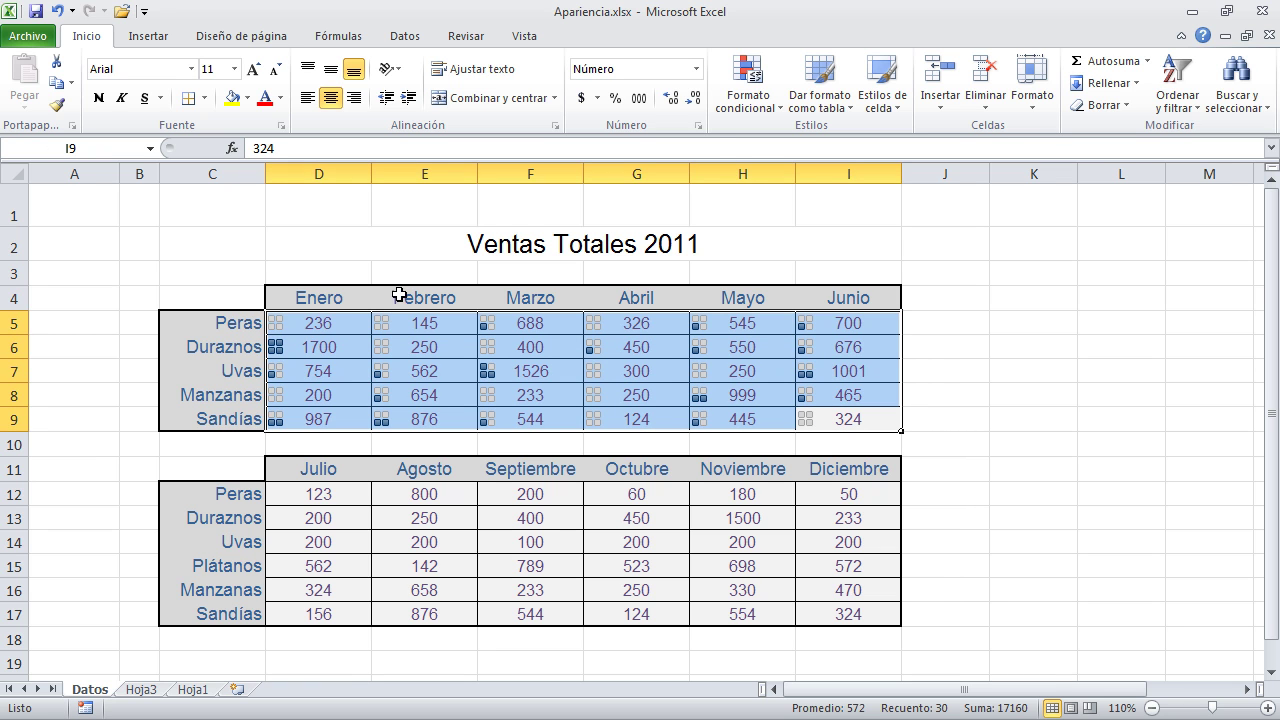
click(777, 106)
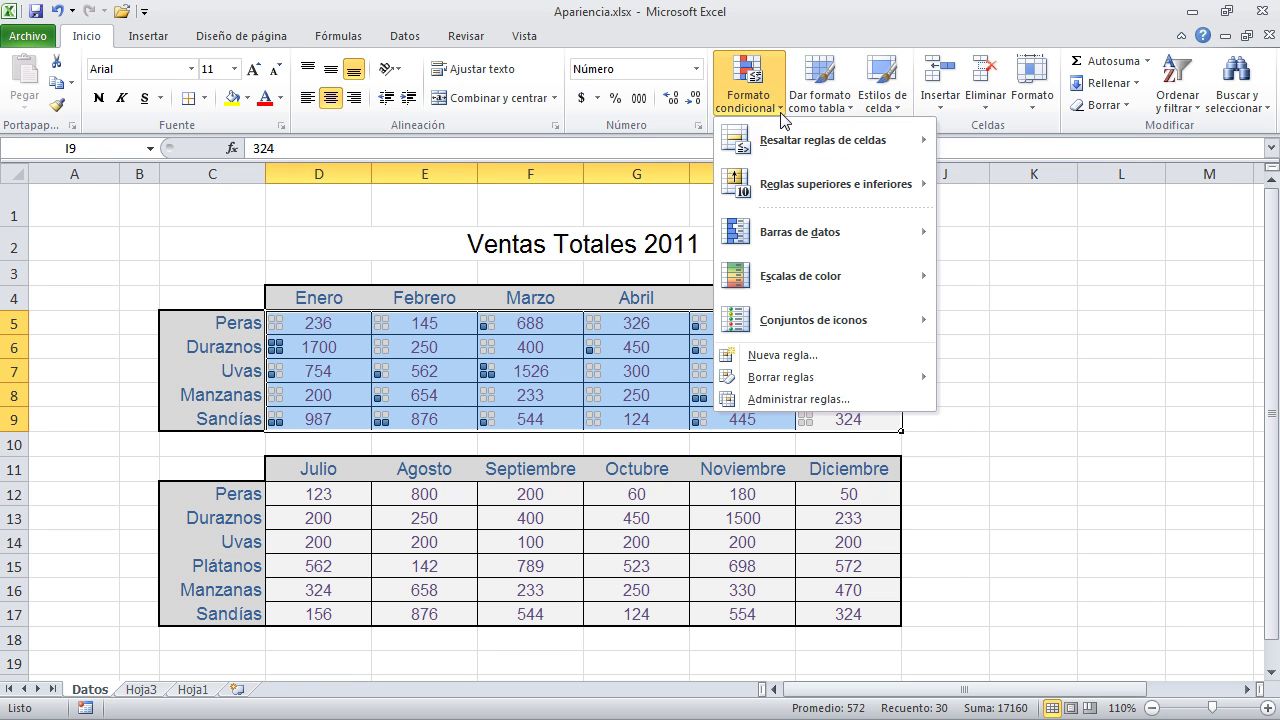
click(869, 400)
click(790, 236)
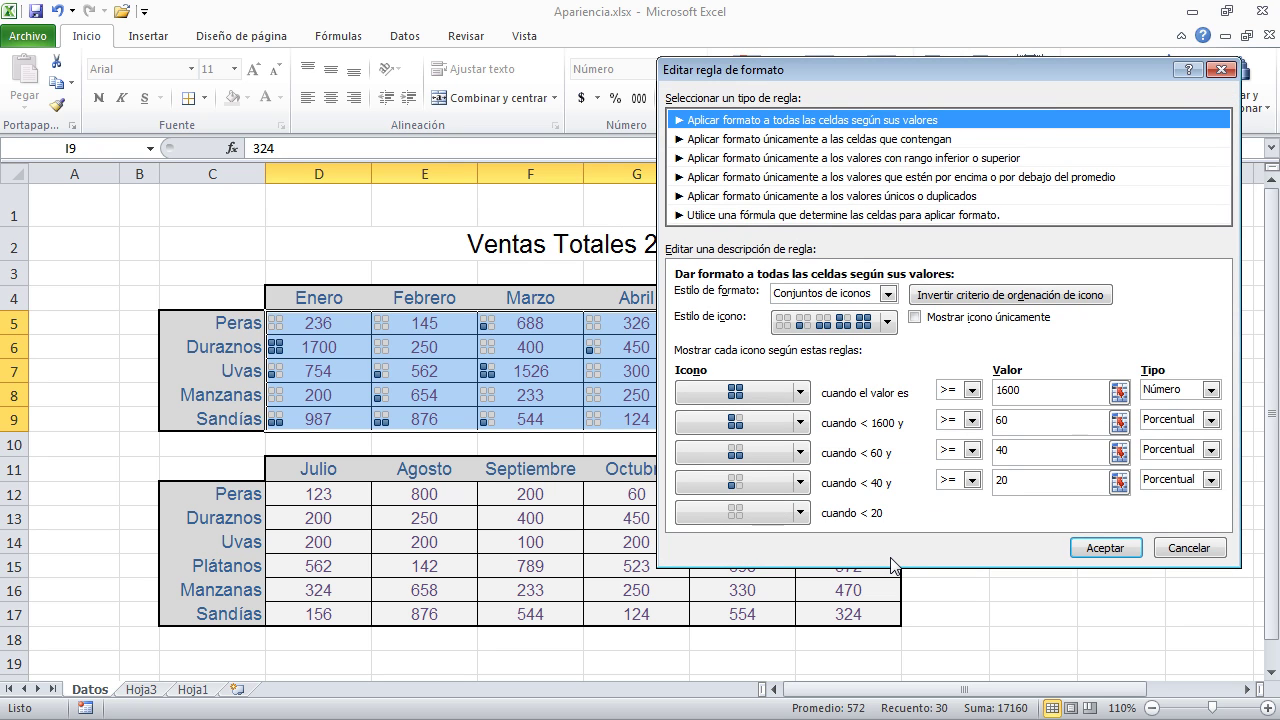
click(801, 422)
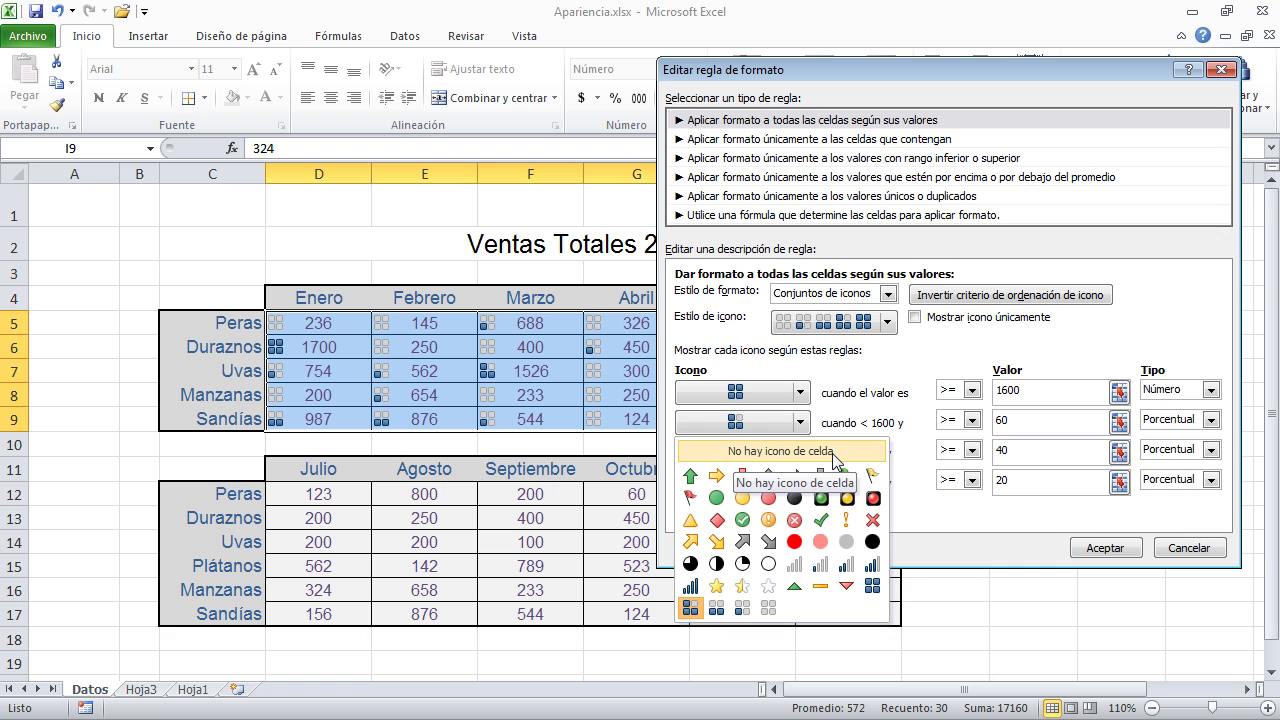
click(836, 451)
click(801, 452)
click(786, 481)
click(801, 482)
click(805, 511)
click(801, 512)
click(811, 541)
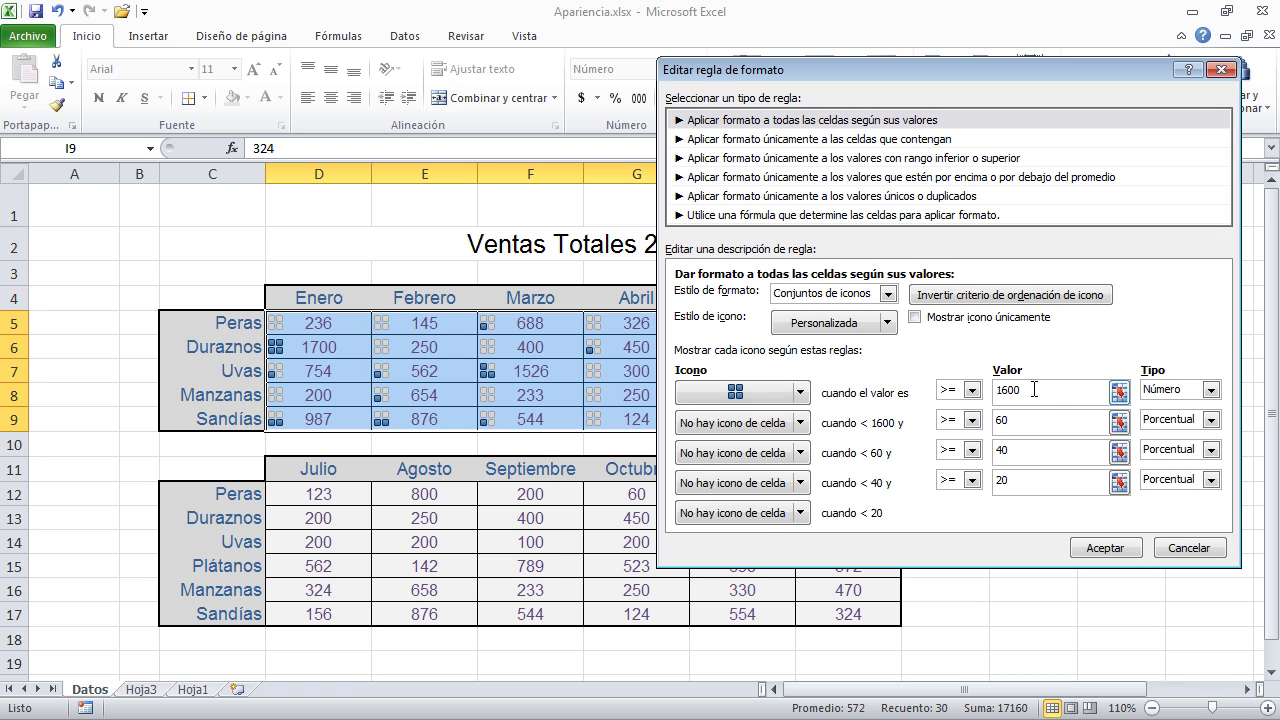
Apply the edited icon set rule and check cells across the first-semester table, including D6, H8 and F6
click(1105, 547)
click(1086, 437)
click(995, 395)
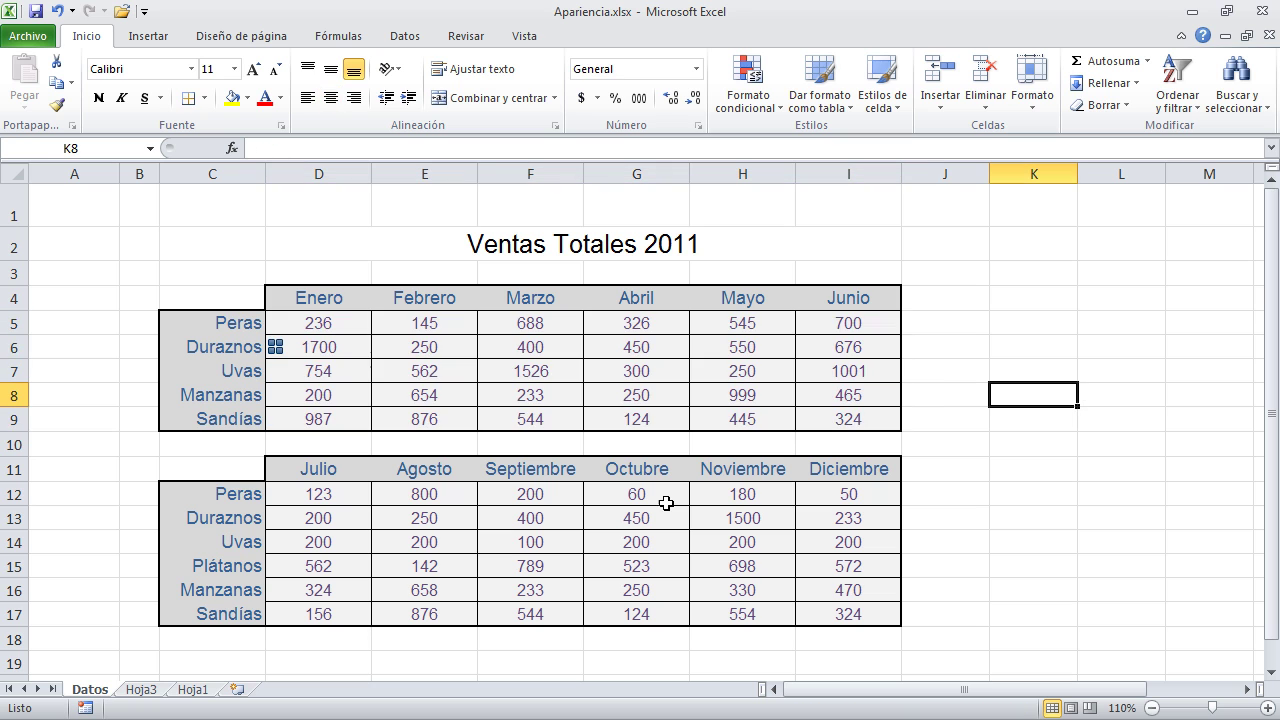
click(303, 346)
click(760, 398)
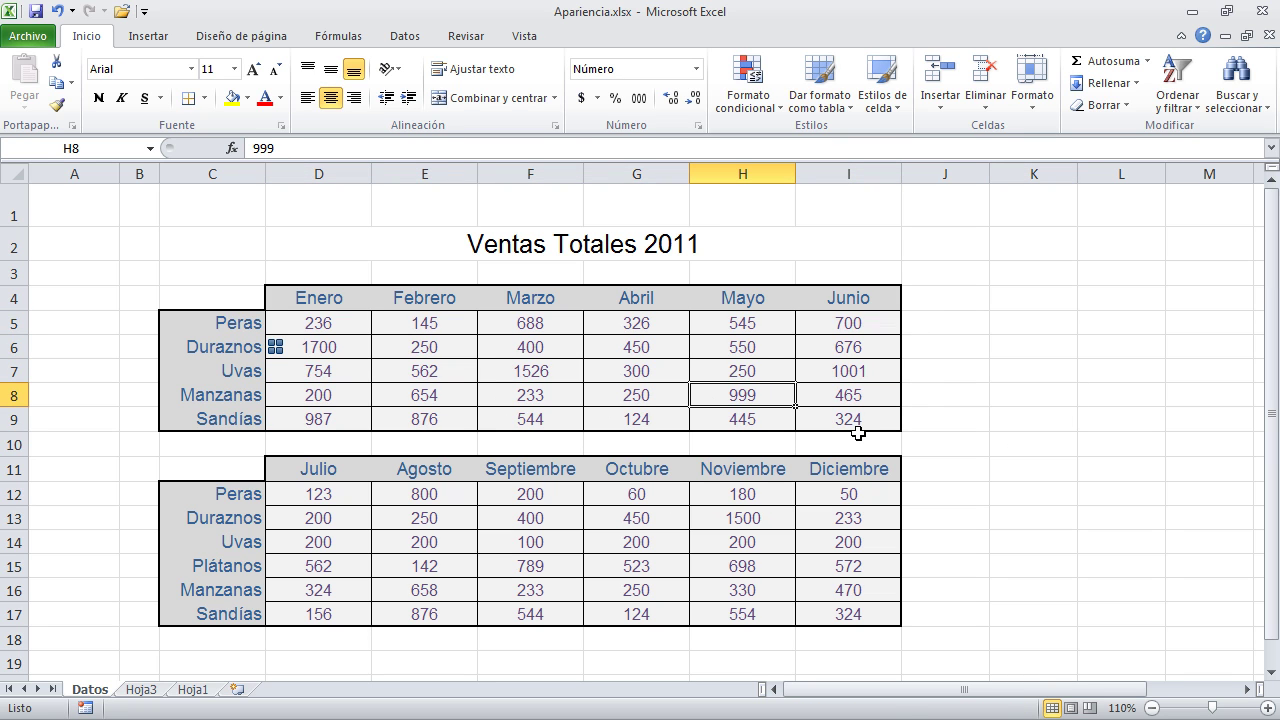
click(824, 328)
click(811, 397)
click(564, 352)
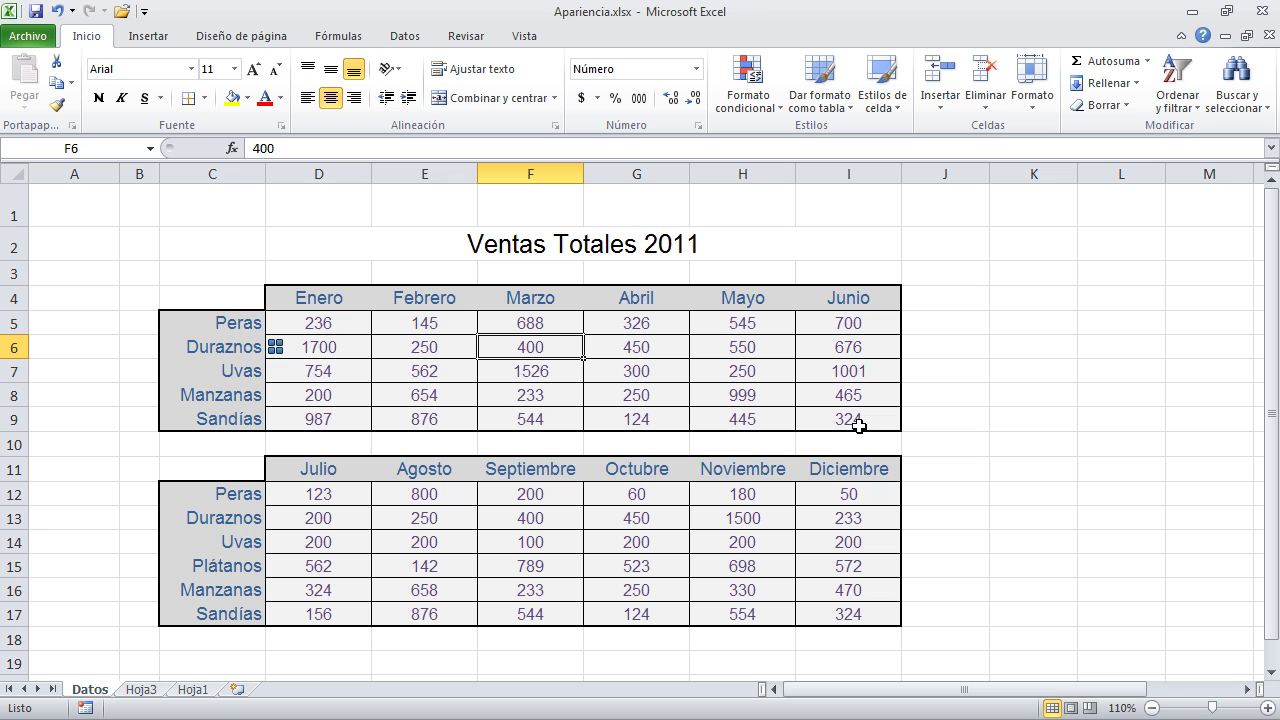
In the D5:I9 icon rule, assign a yellow circle below 1600, a circled red cross below 60 and a one-bar signal meter below 40, and apply it
drag(862, 425, 323, 332)
click(744, 95)
click(790, 414)
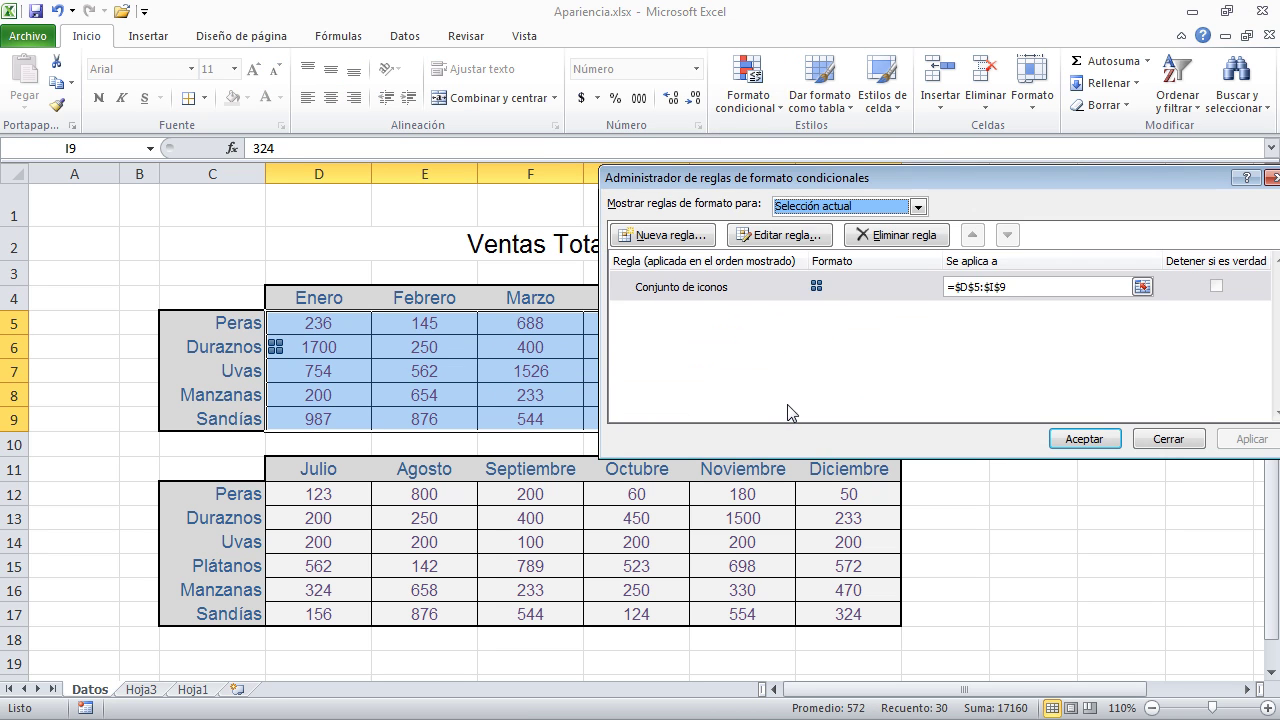
double_click(806, 236)
click(801, 424)
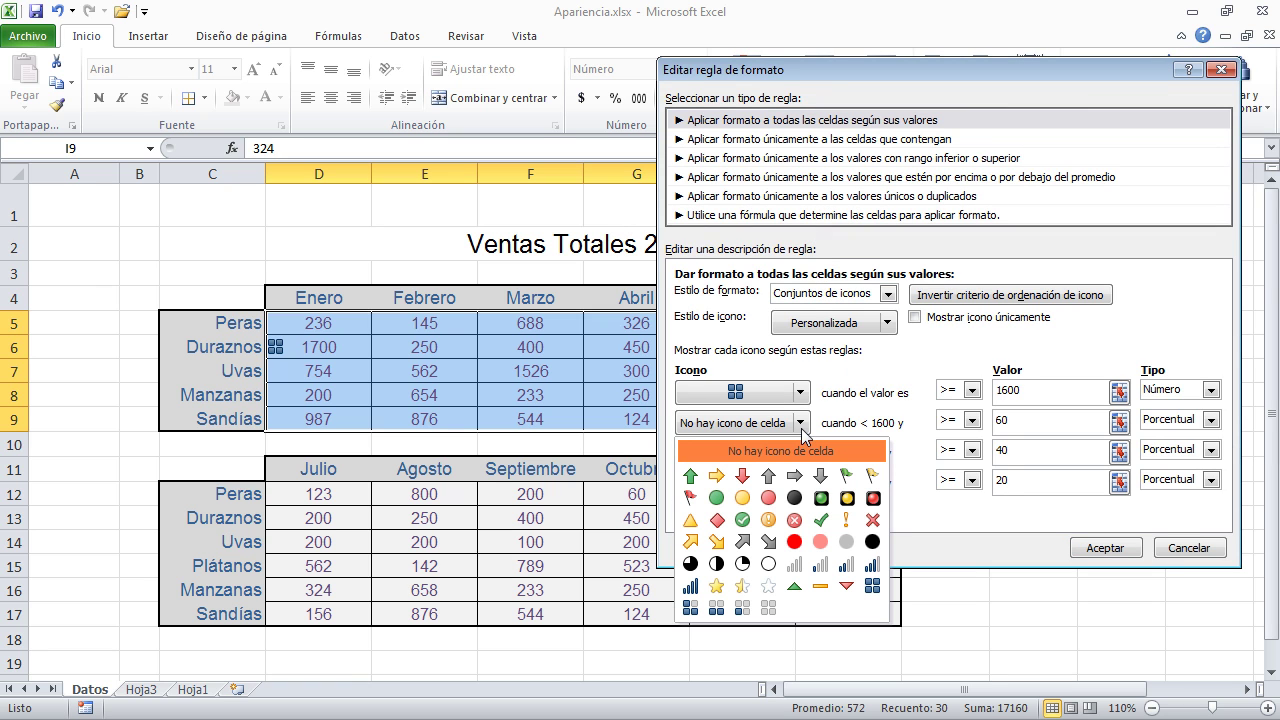
click(742, 497)
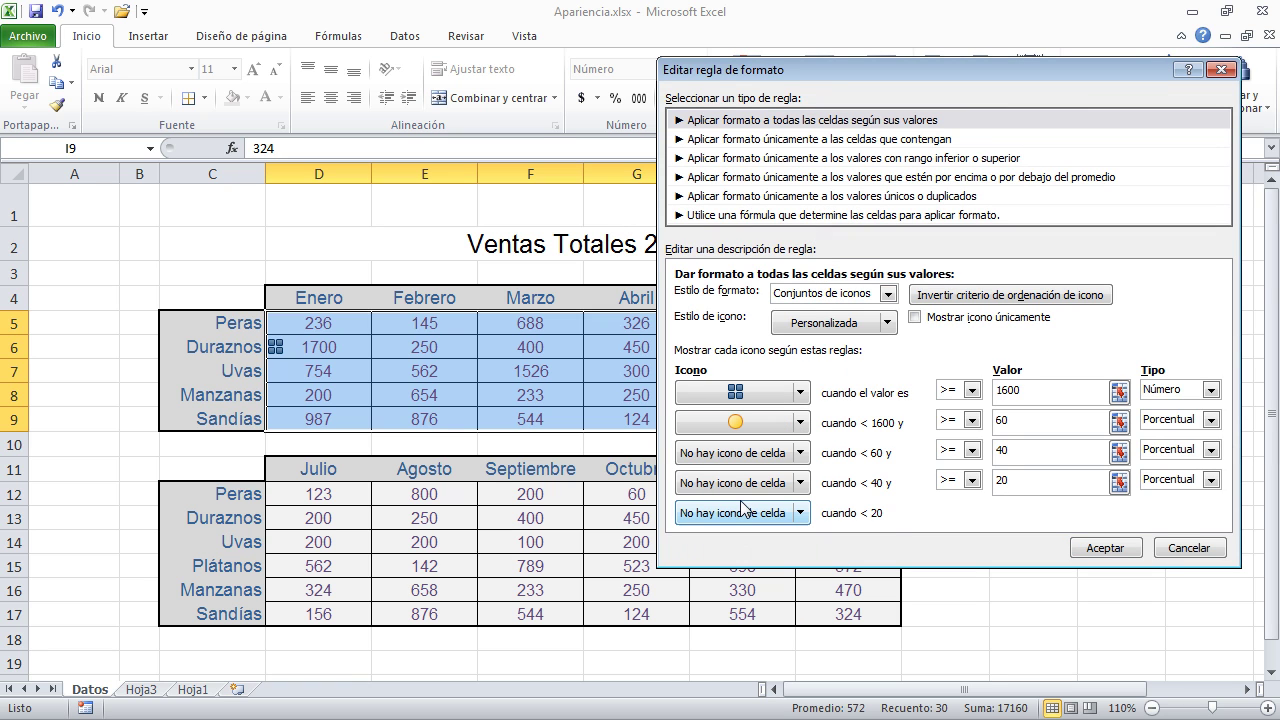
click(801, 483)
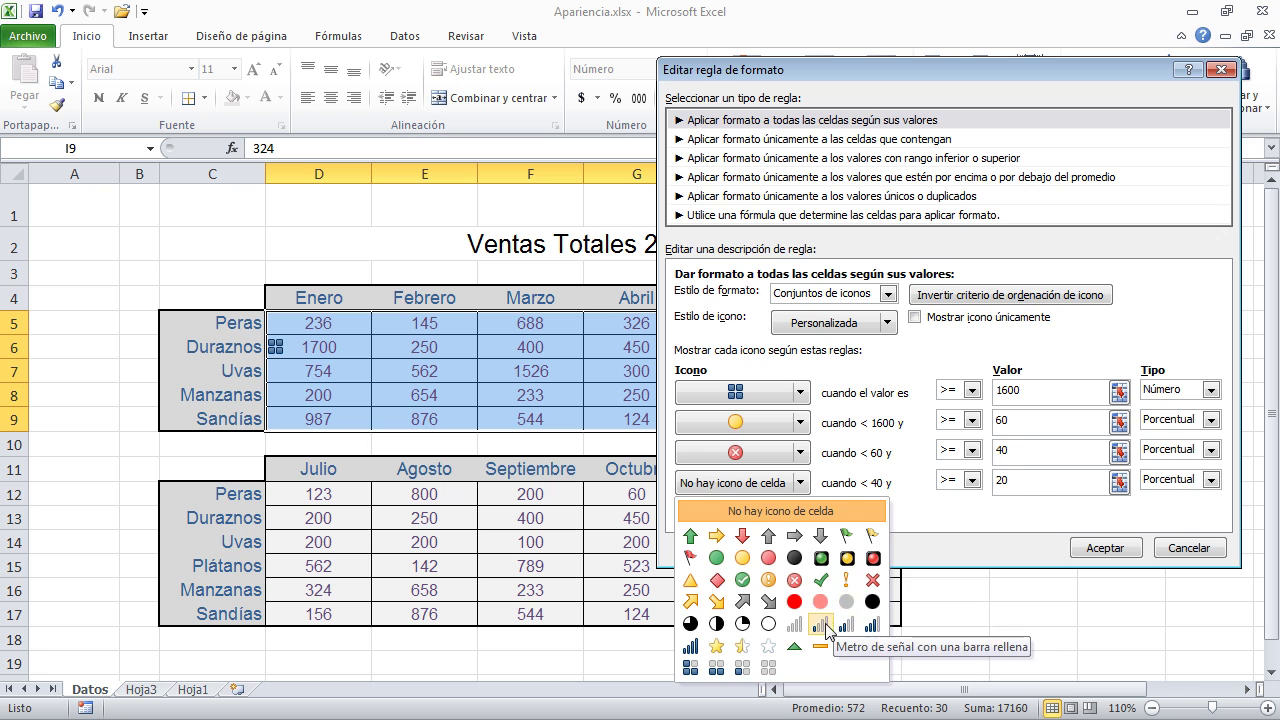
click(820, 623)
click(1111, 549)
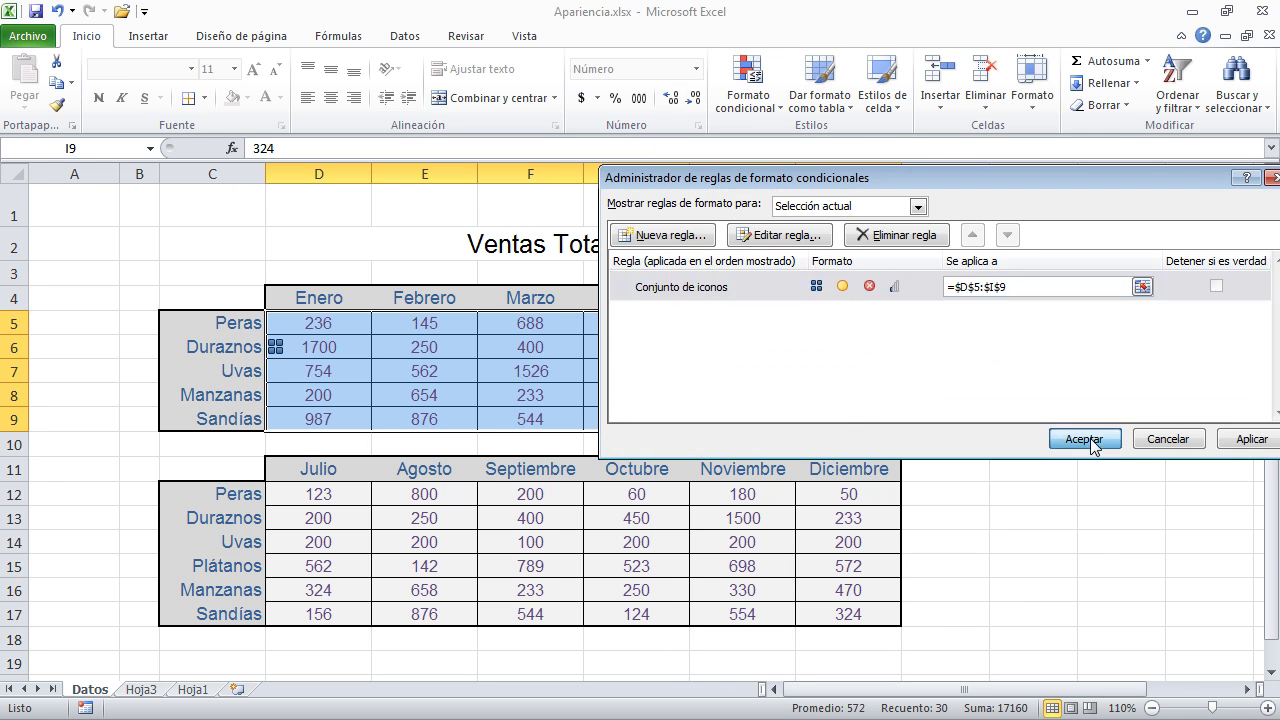
click(1088, 439)
click(1056, 545)
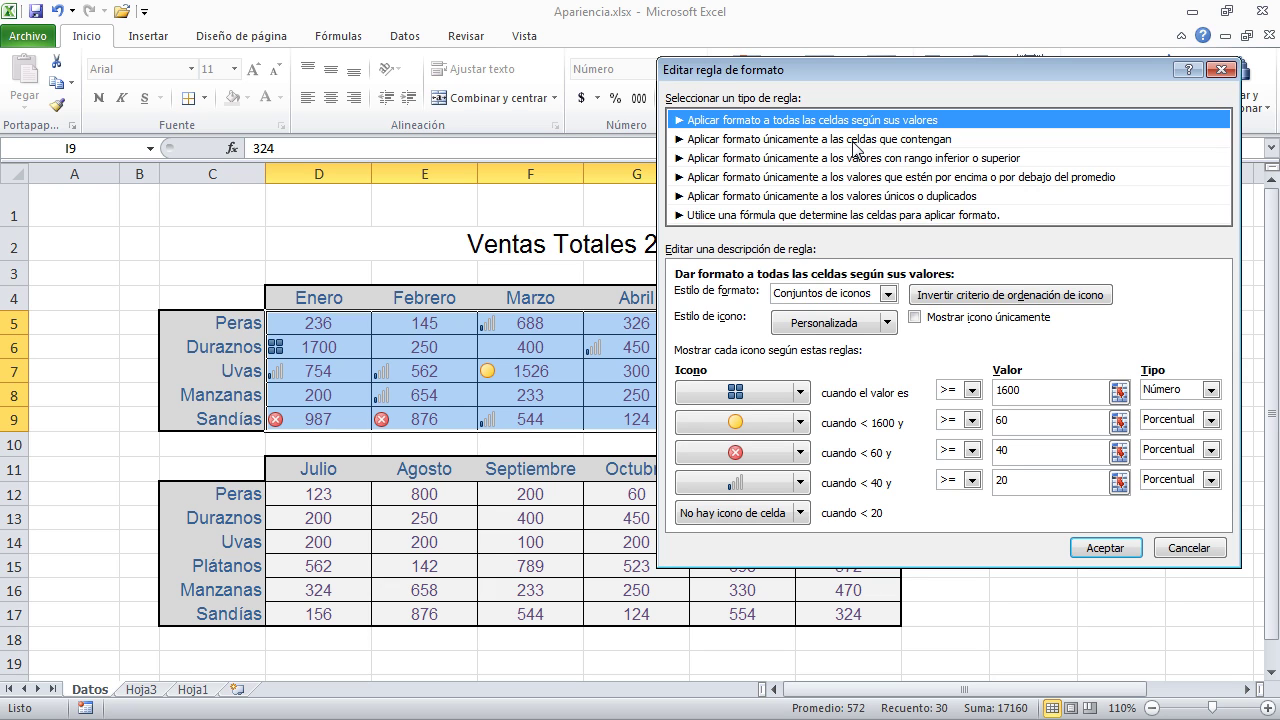
Change the D5:I9 rule to format only cells that contain a cell value equal to (igual a) 400
click(940, 142)
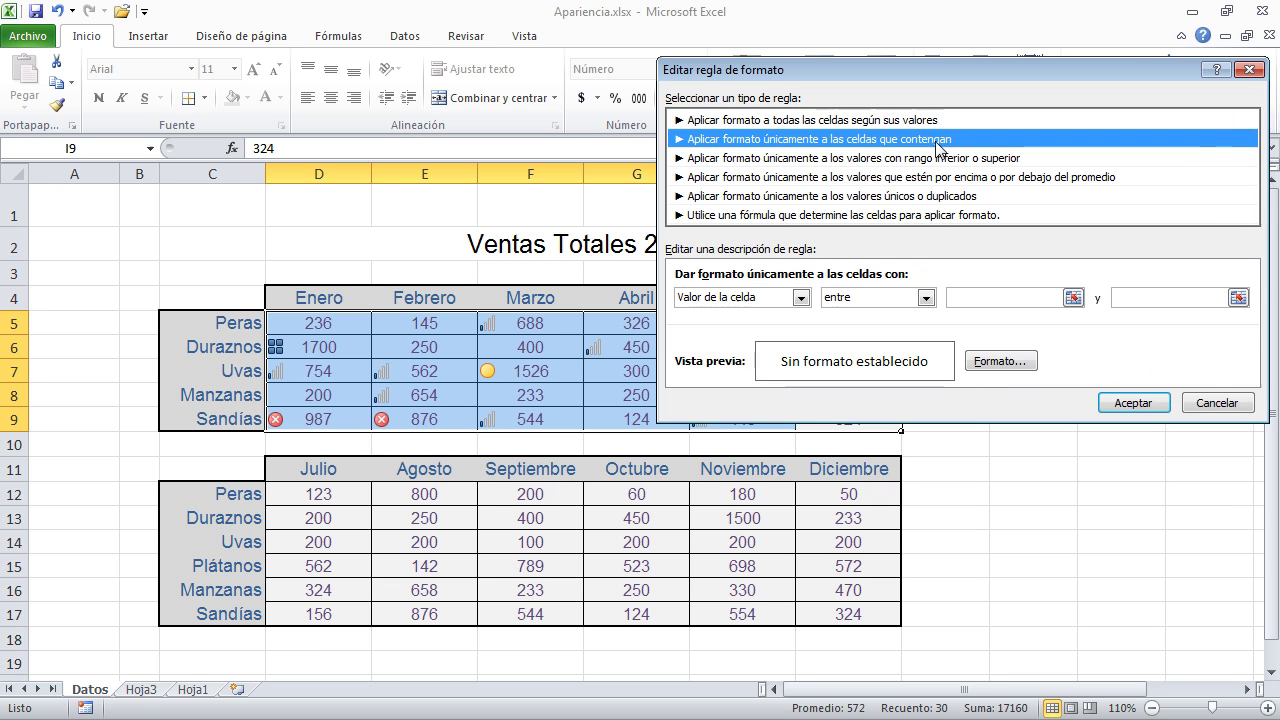
click(994, 298)
click(927, 298)
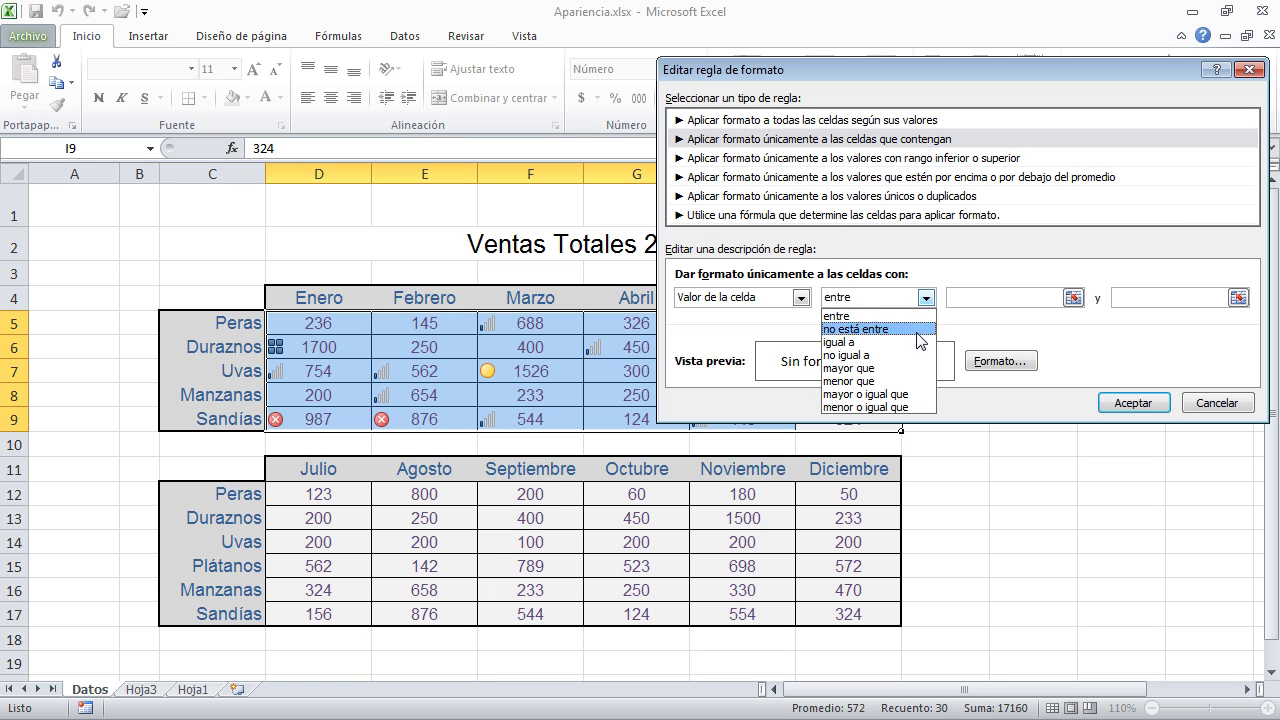
click(924, 317)
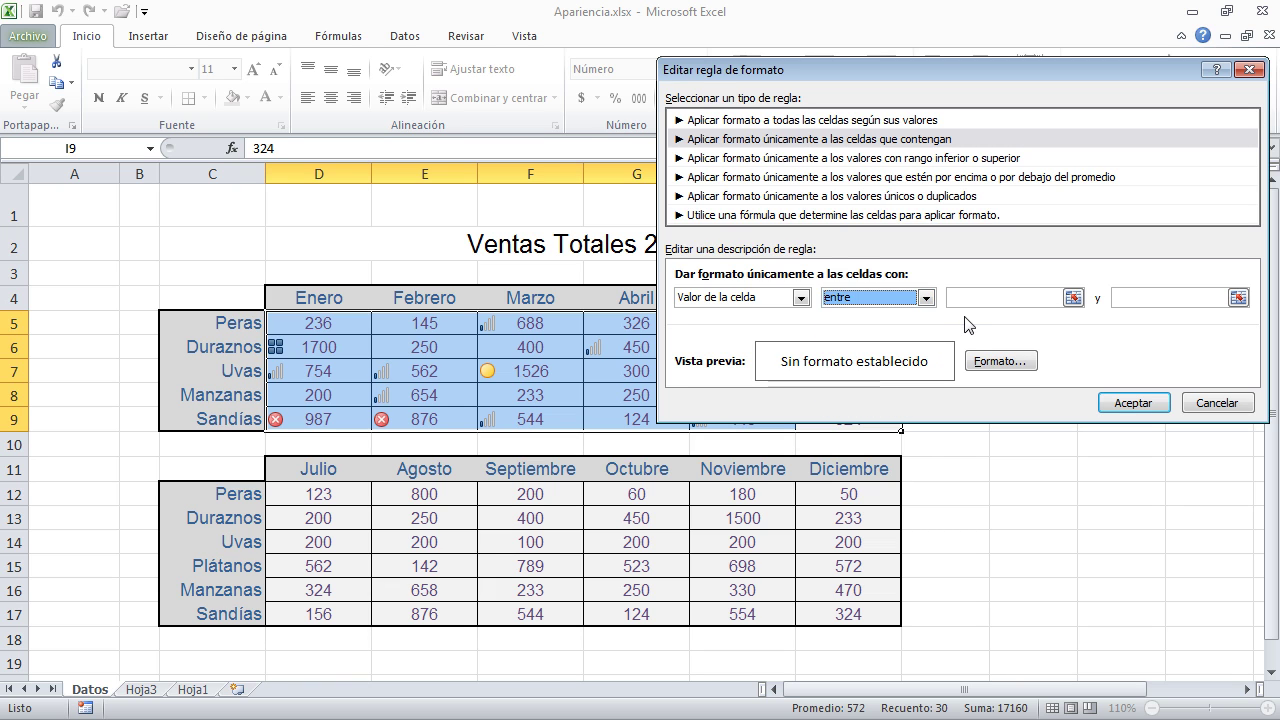
mouse_move(849, 70)
mouse_down()
mouse_move(1039, 73)
mouse_move(837, 75)
mouse_up()
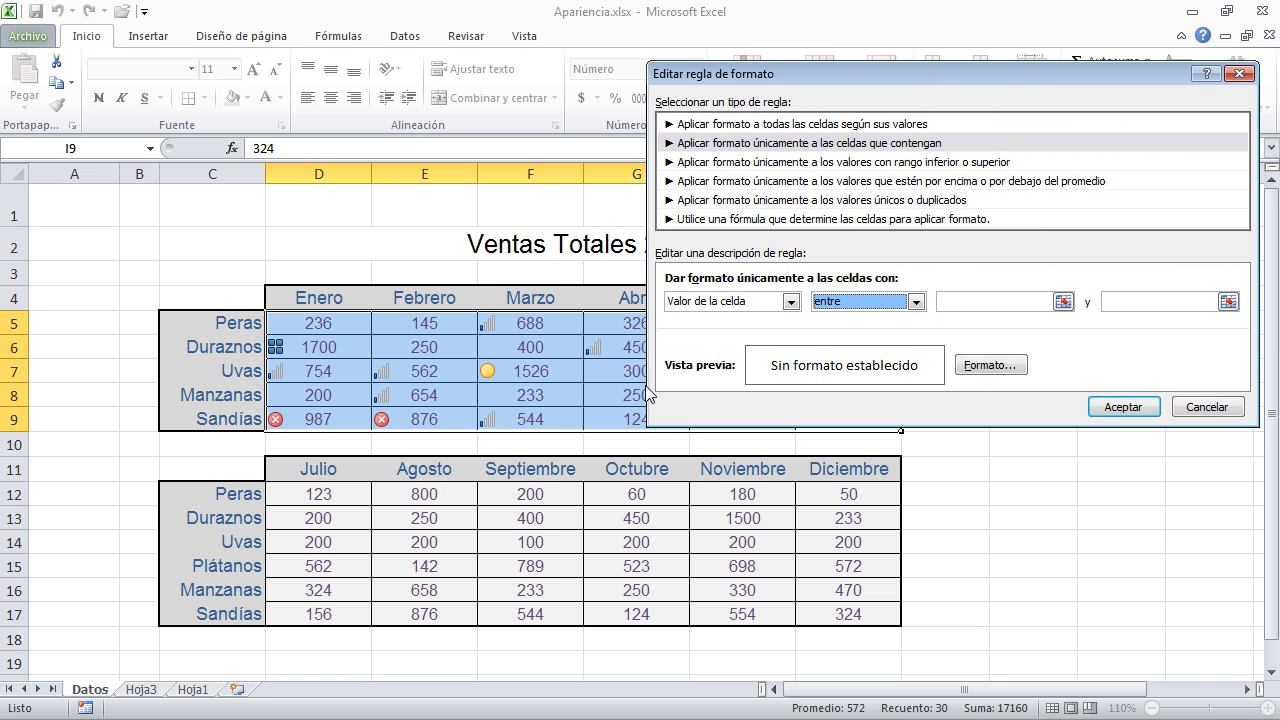
click(916, 301)
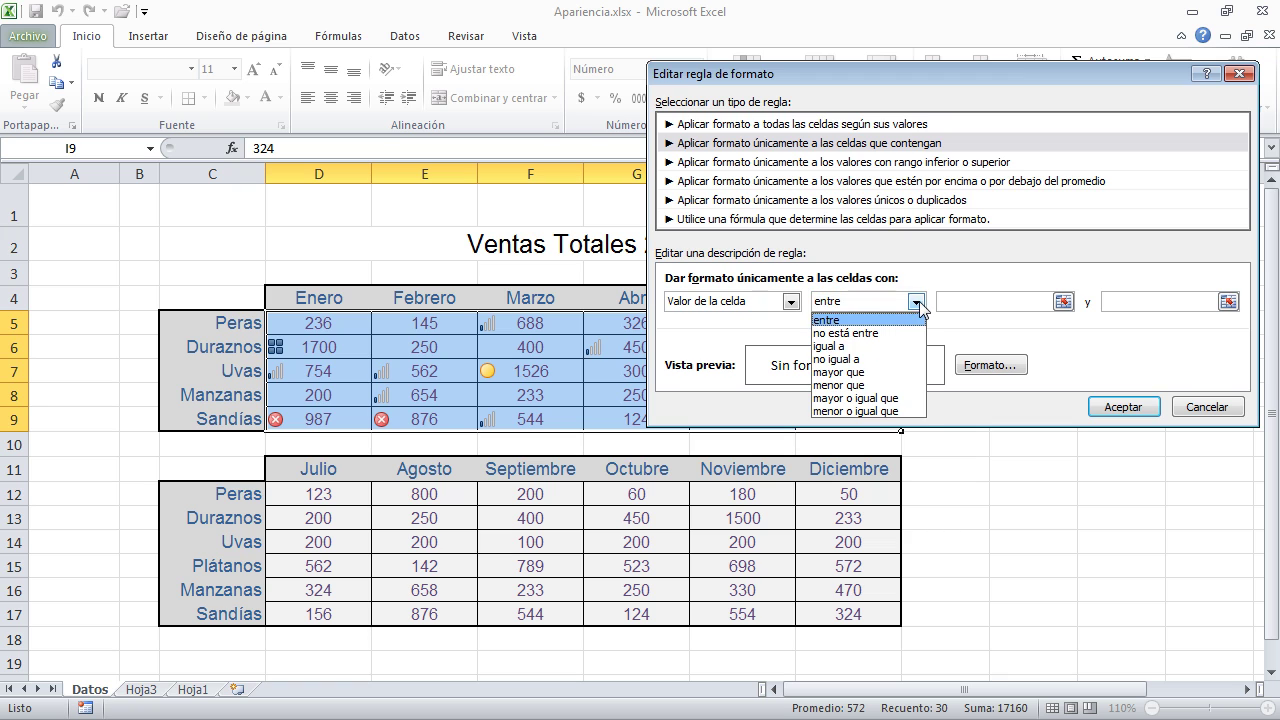
click(885, 346)
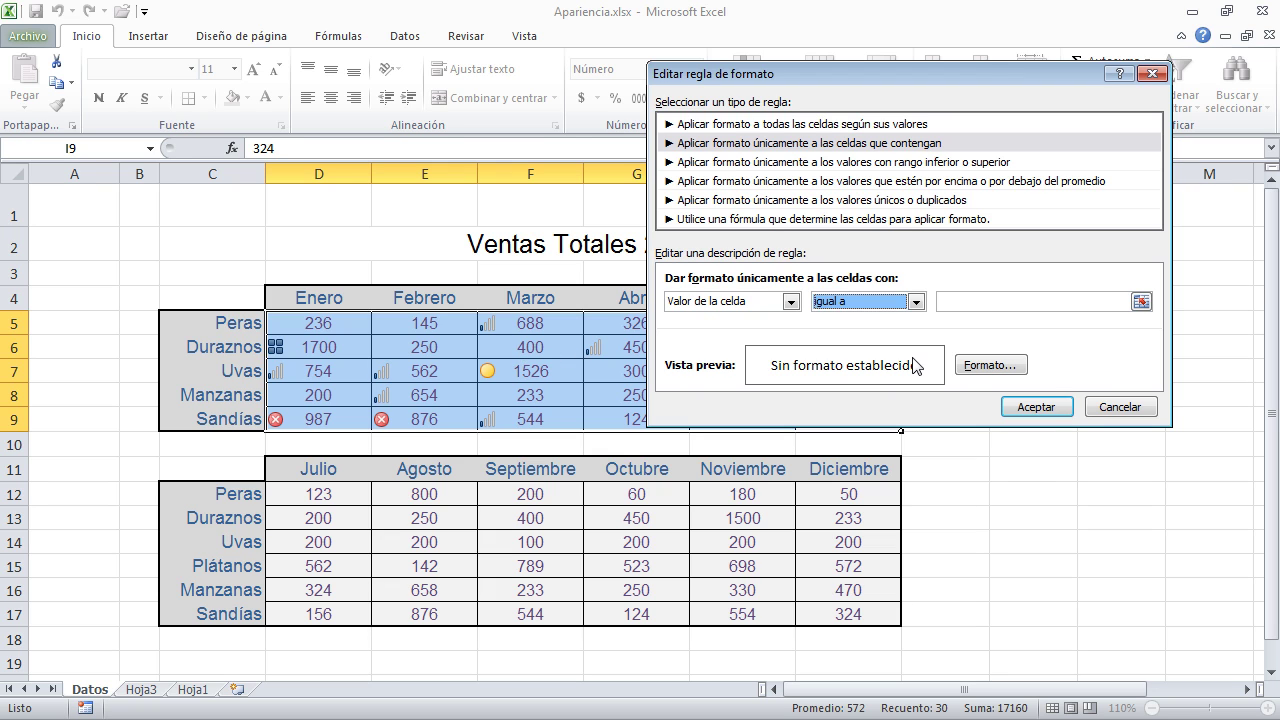
click(964, 302)
text(400)
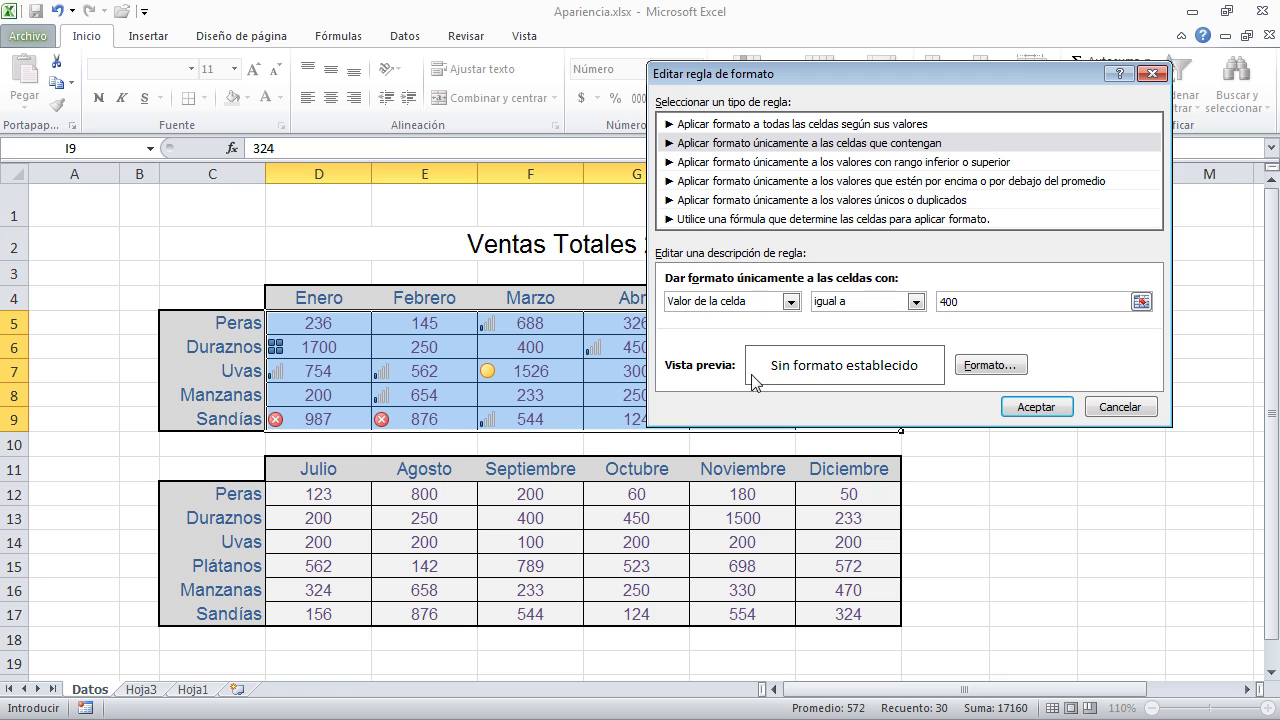
Set the rule's format to a red fill with a white font
click(992, 368)
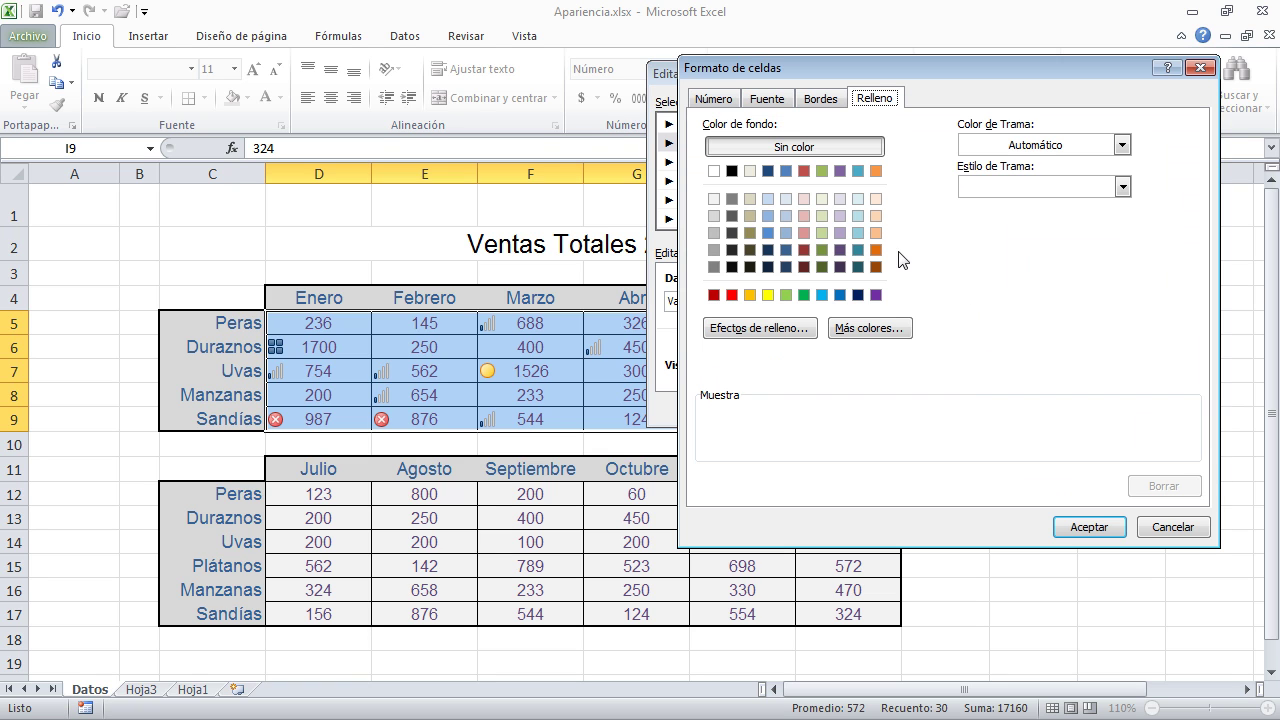
click(732, 296)
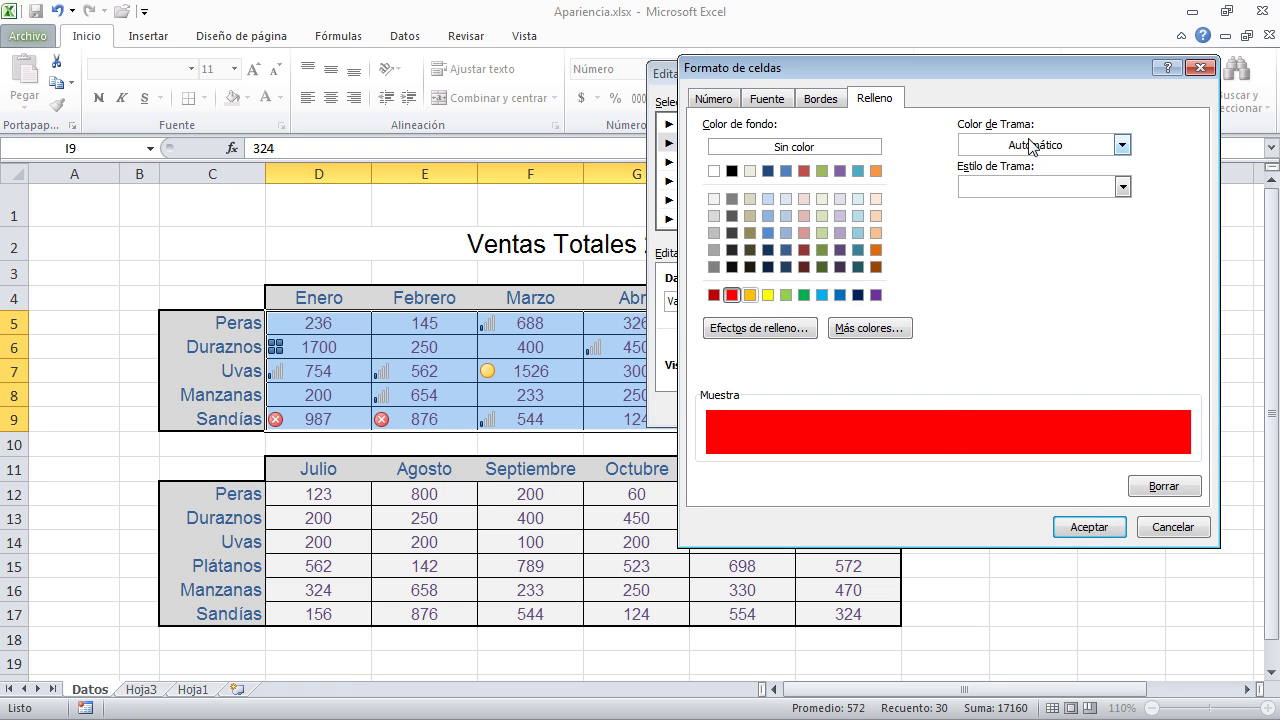
click(768, 99)
click(1030, 265)
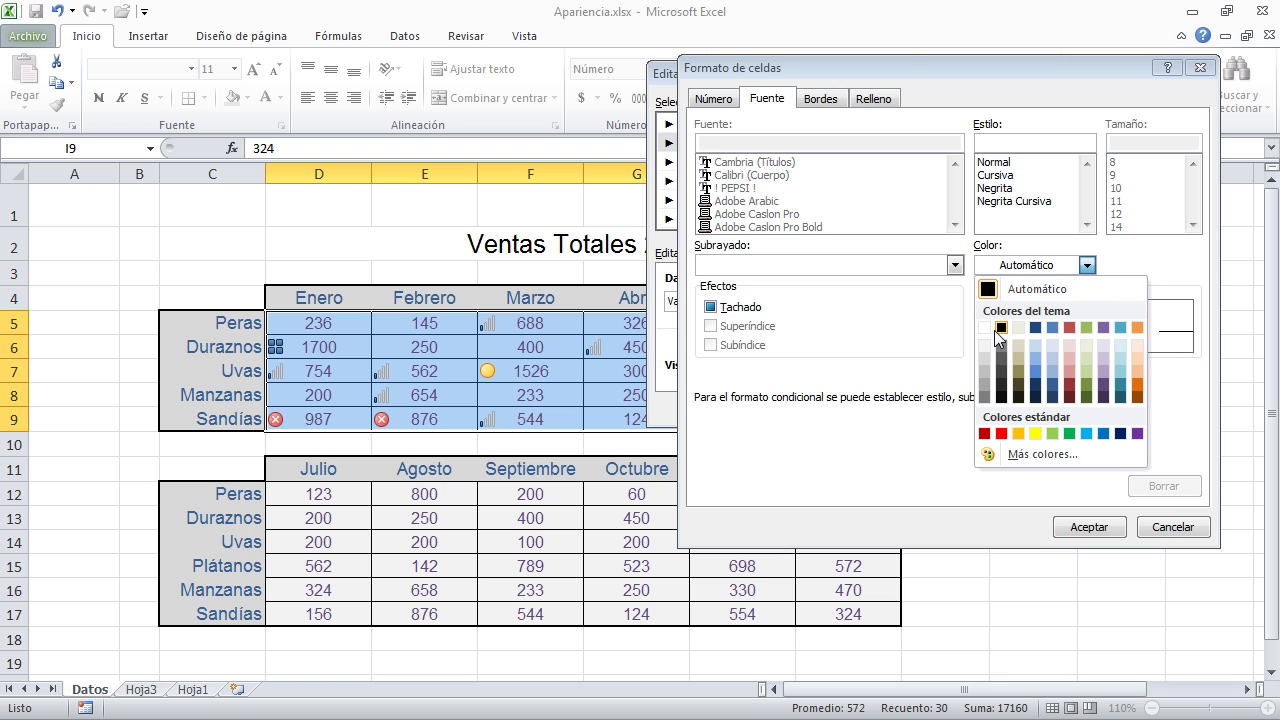
click(989, 329)
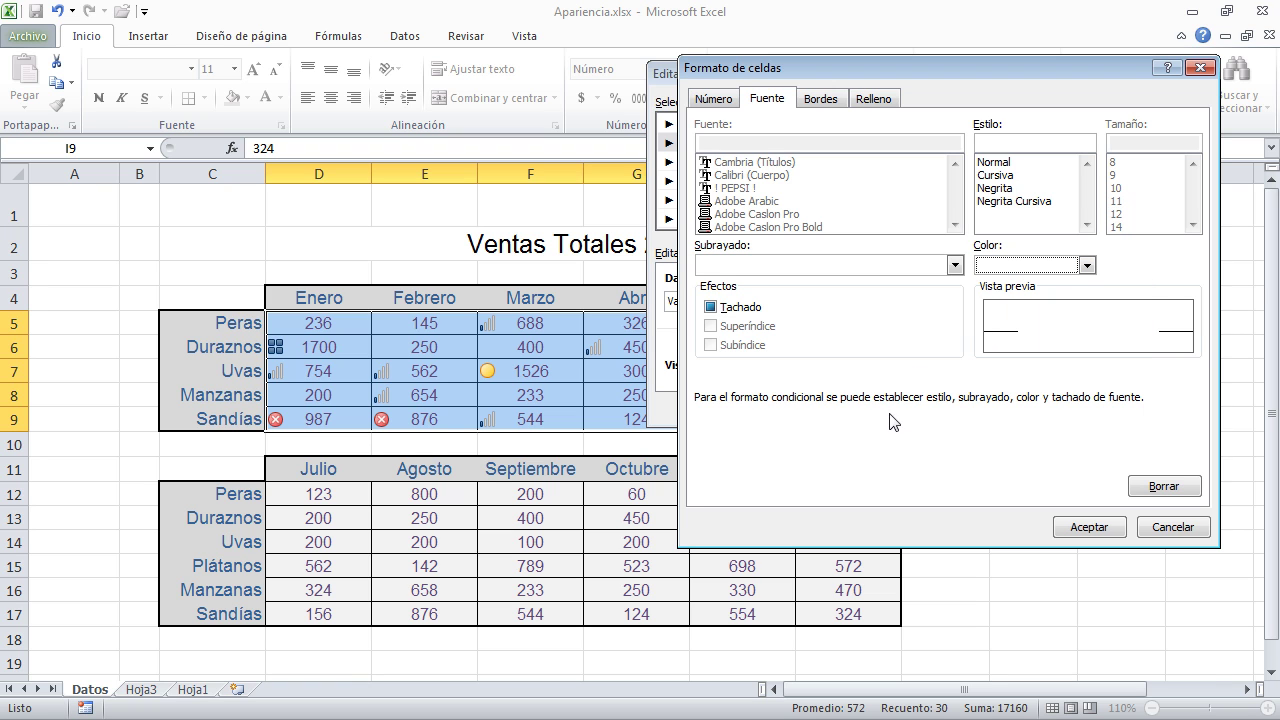
click(1089, 527)
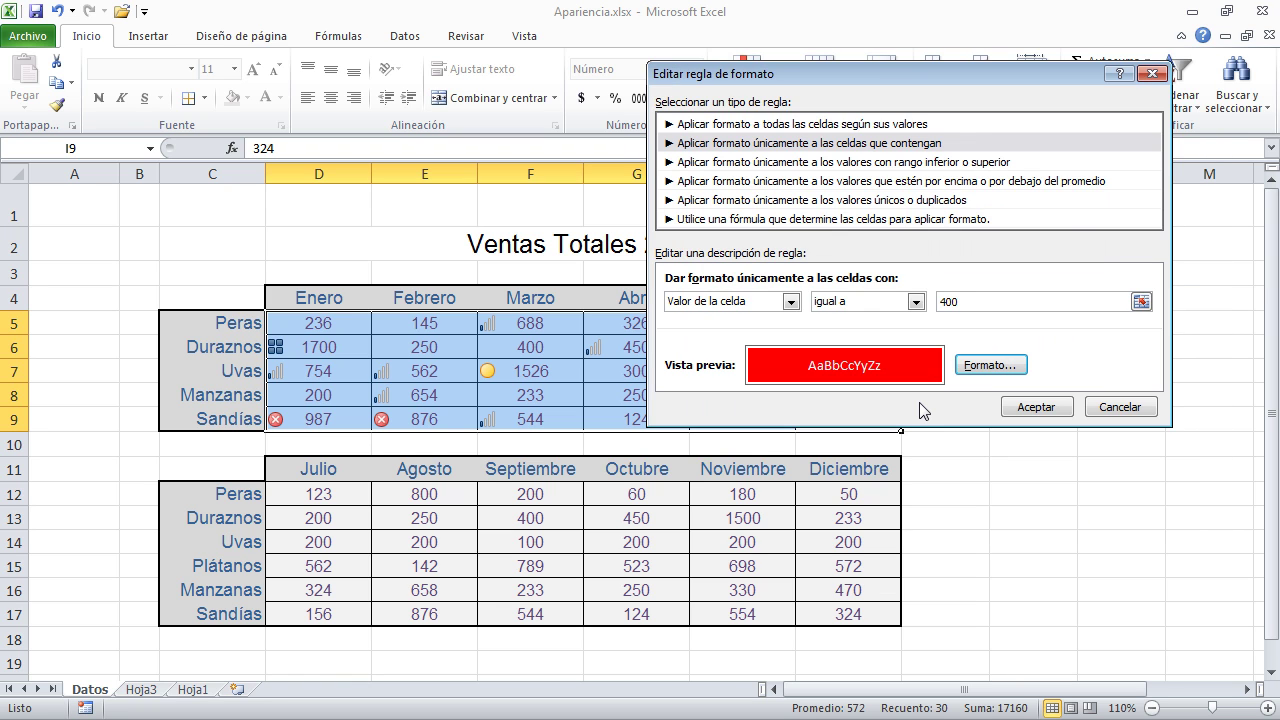
Apply the edited rule to D5:I9 and check the Marzo sales of Duraznos in F6
click(1038, 412)
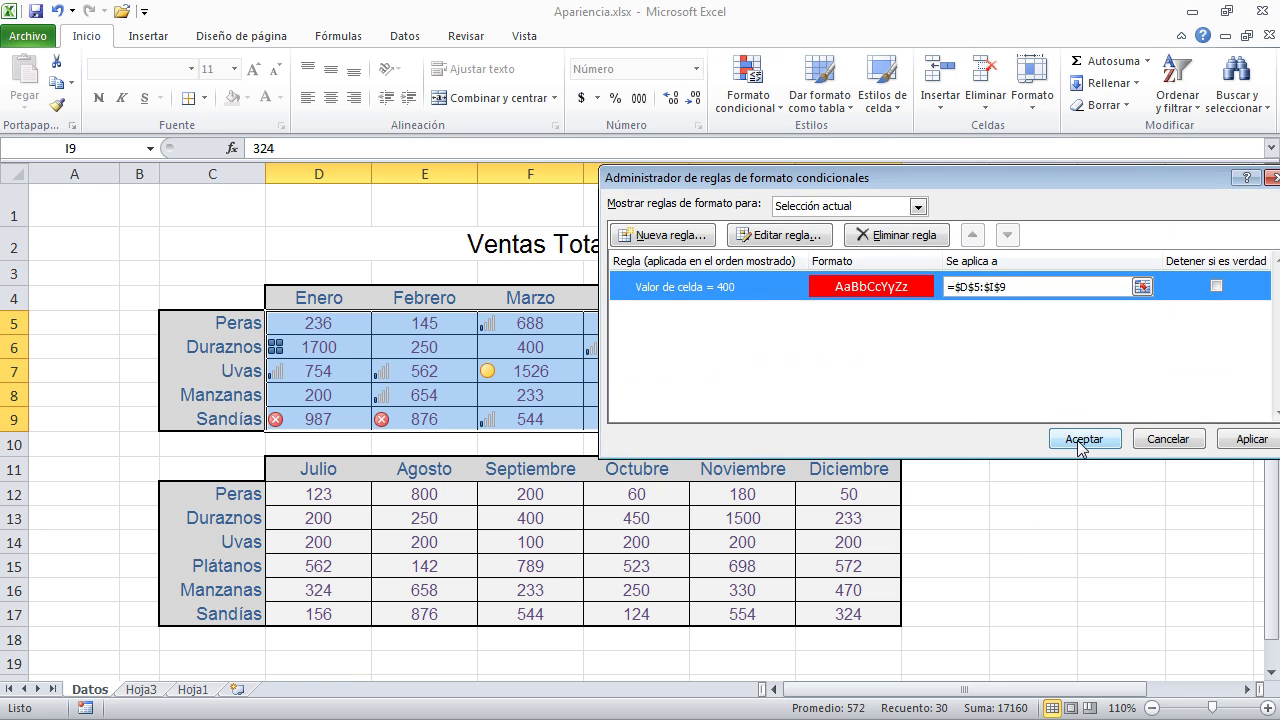
click(1076, 440)
click(1018, 376)
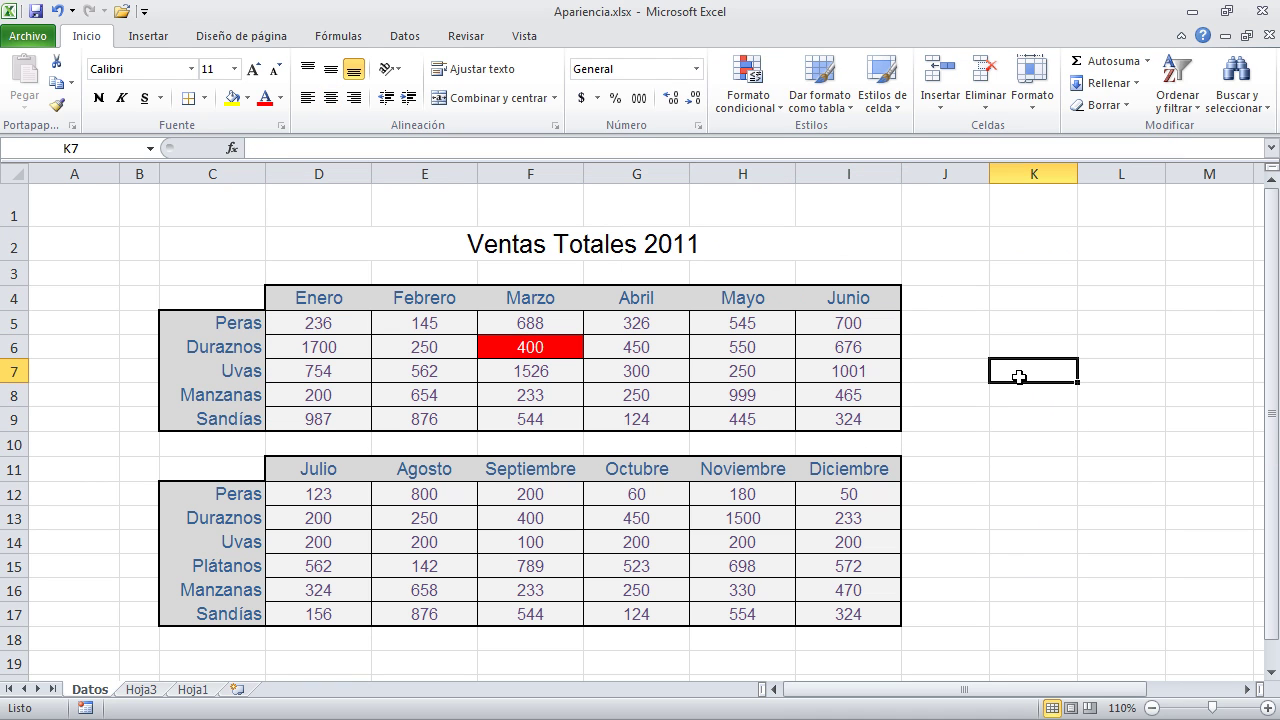
click(848, 419)
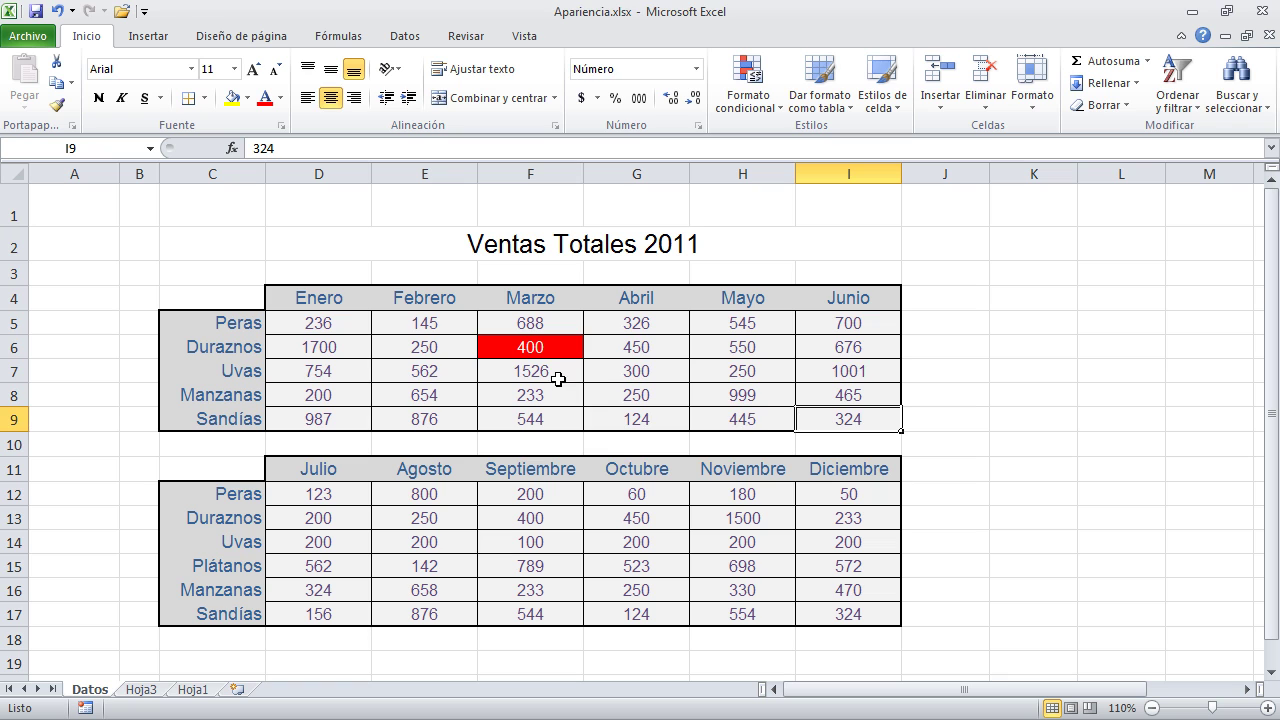
click(554, 347)
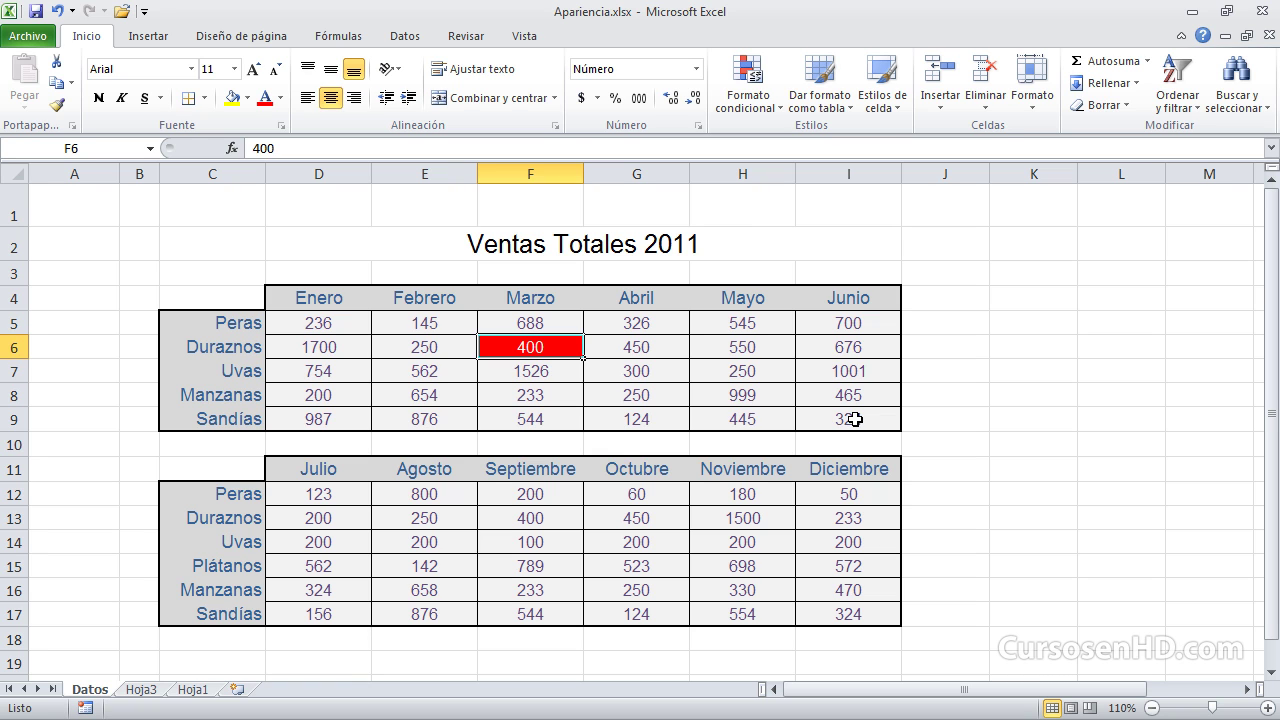
Examine the other rule types available for the D5:I9 formatting rule and close the rules manager without changes
drag(855, 420, 358, 328)
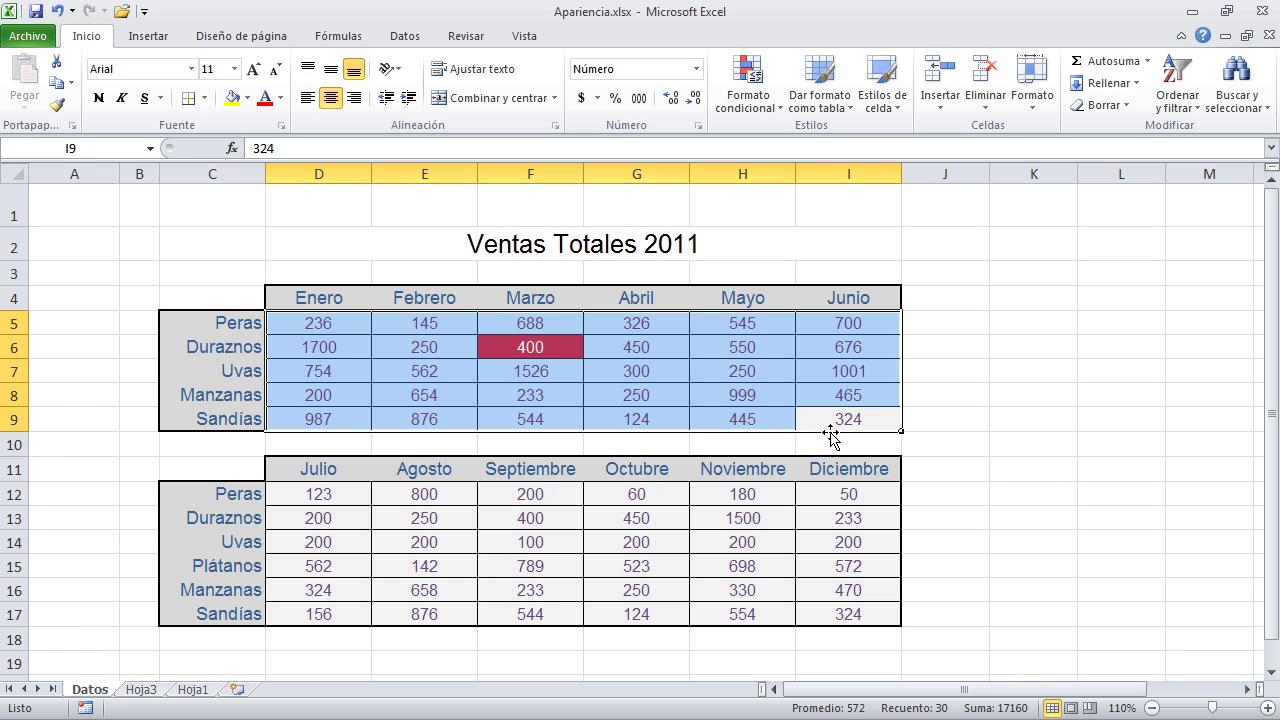
click(748, 100)
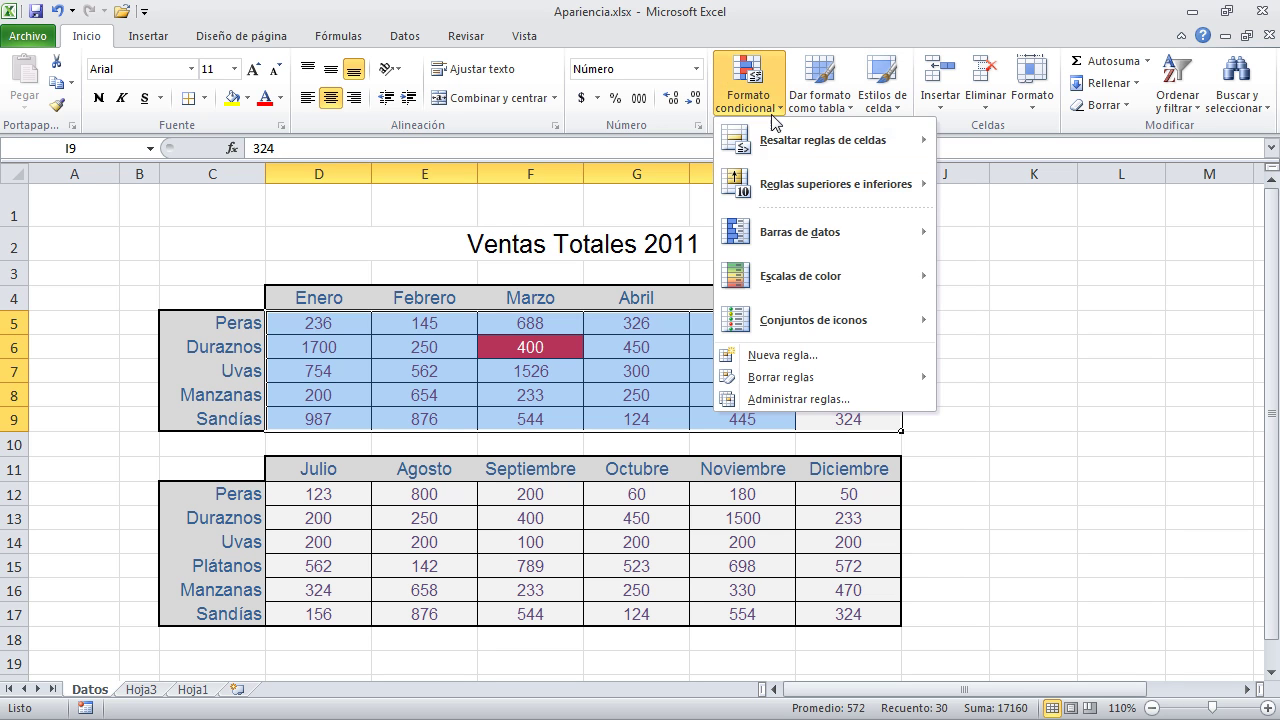
click(816, 410)
click(874, 231)
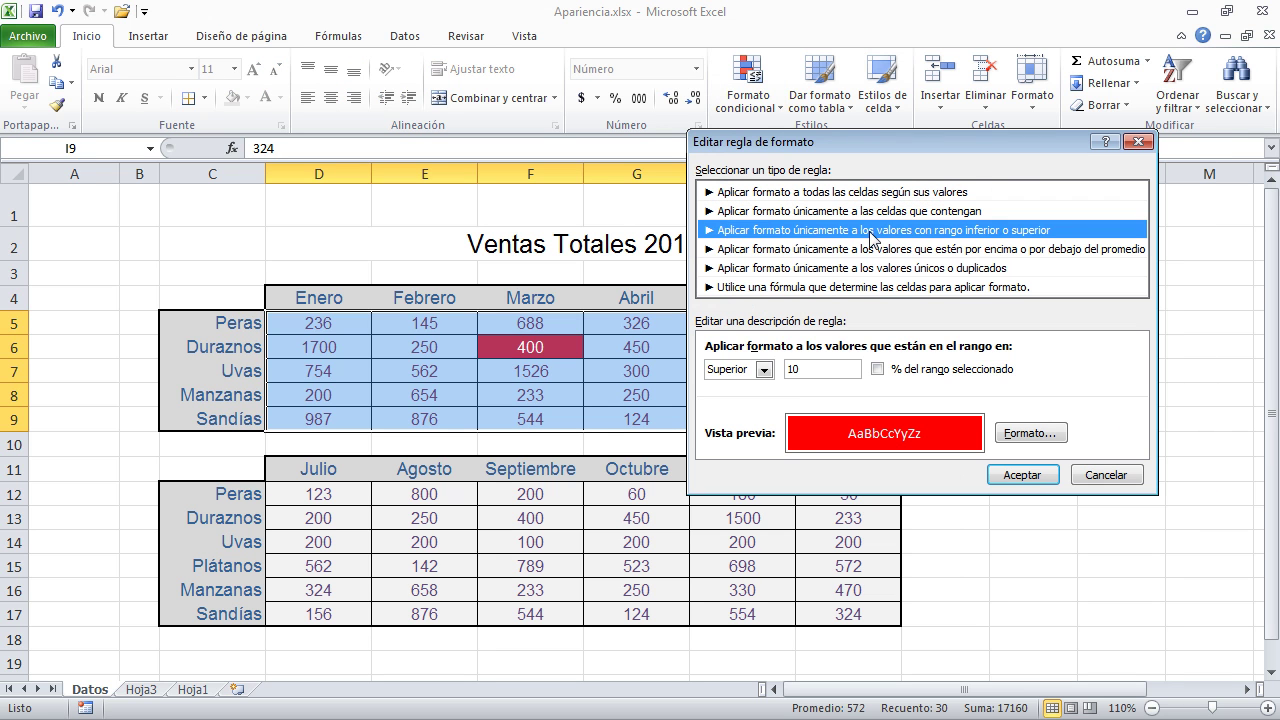
click(879, 250)
click(880, 268)
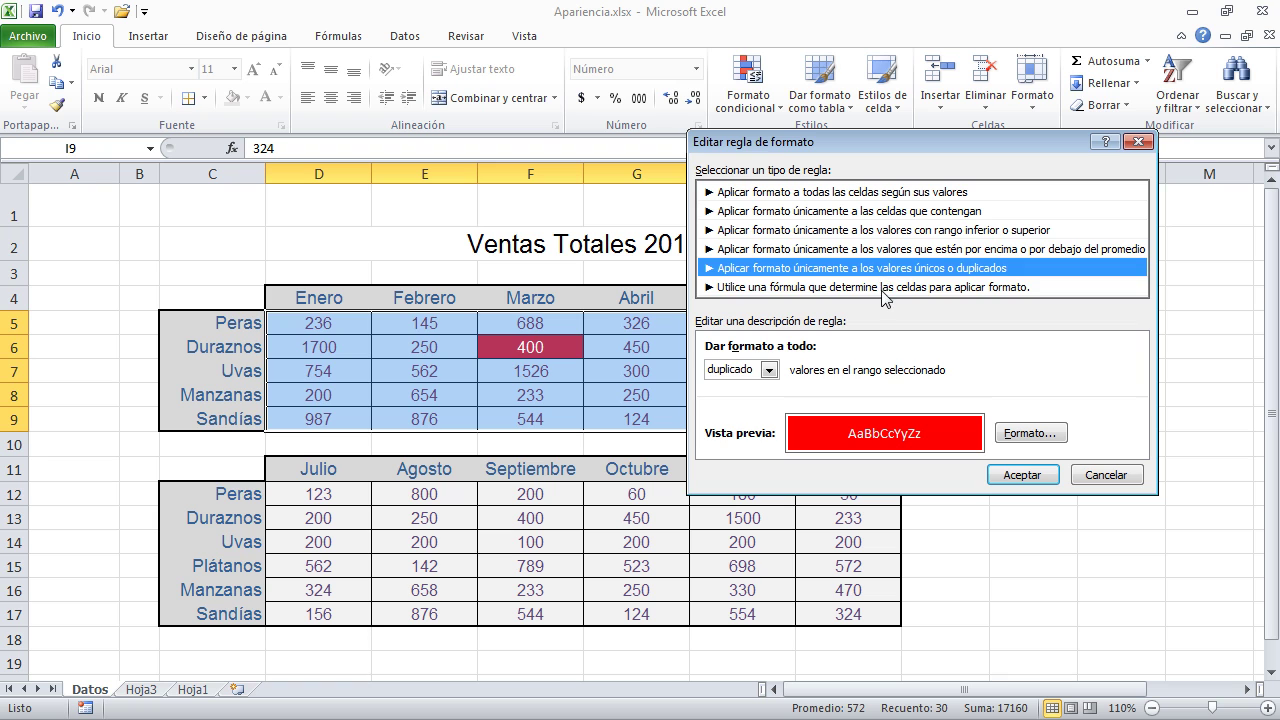
click(885, 288)
click(880, 268)
click(880, 230)
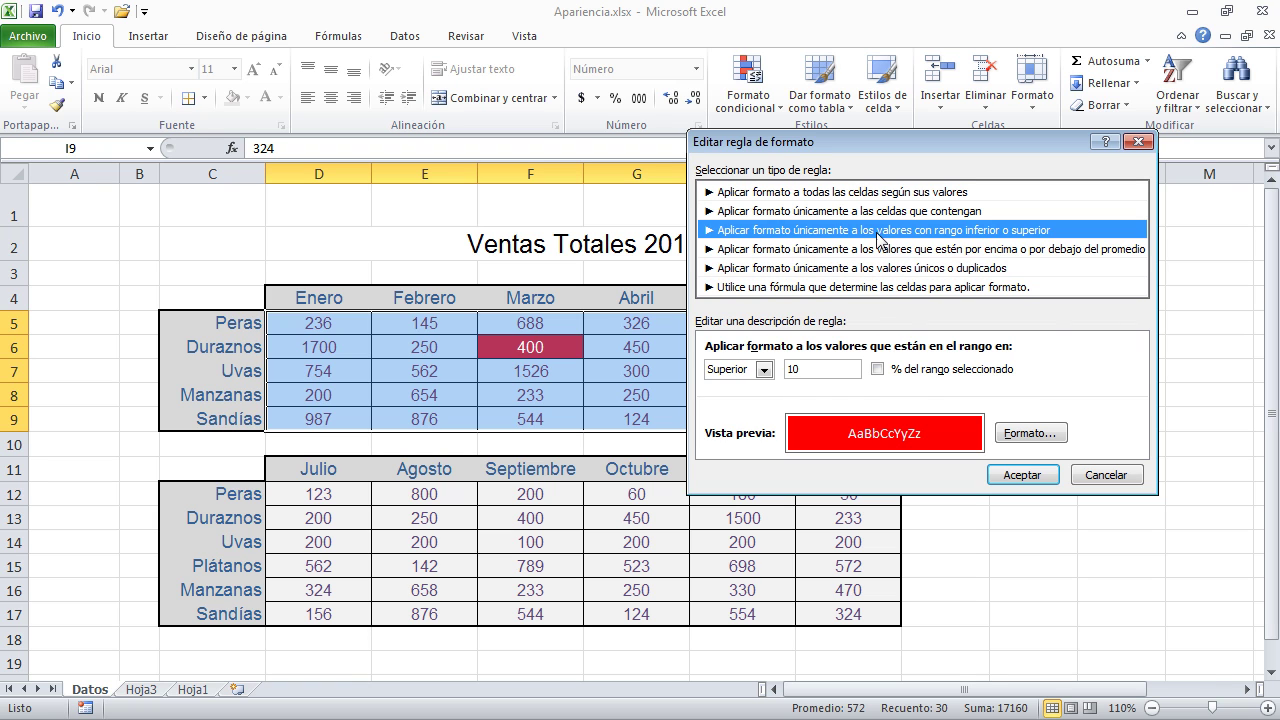
click(881, 252)
click(880, 231)
click(880, 212)
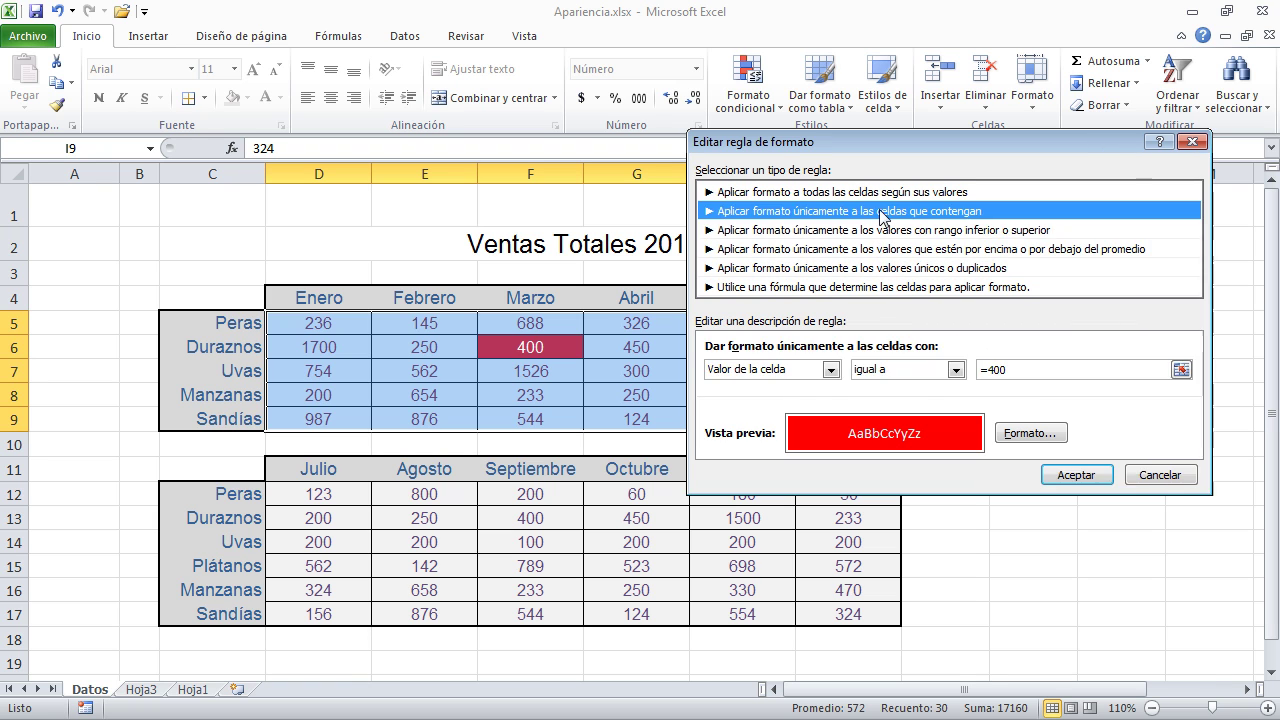
click(1160, 475)
click(1168, 440)
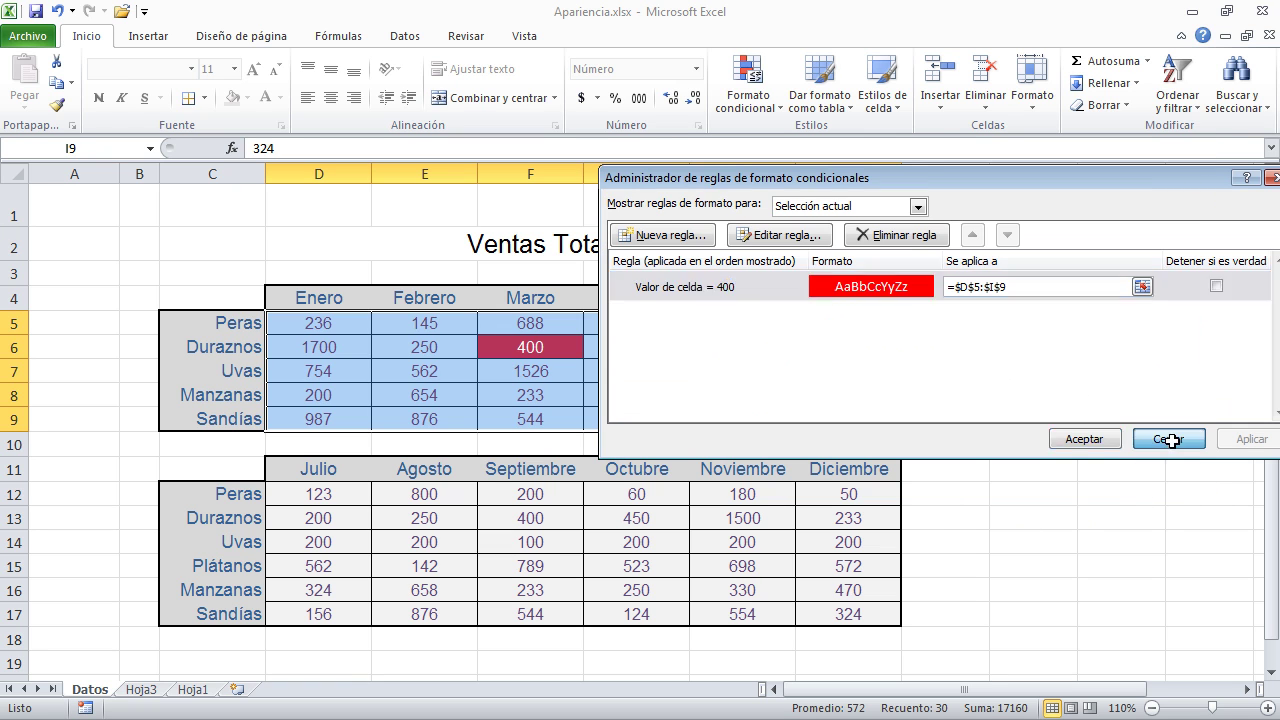
Clear the conditional formatting rules from D5:I9 and apply the five-quarters black circle icon set to the range
click(762, 109)
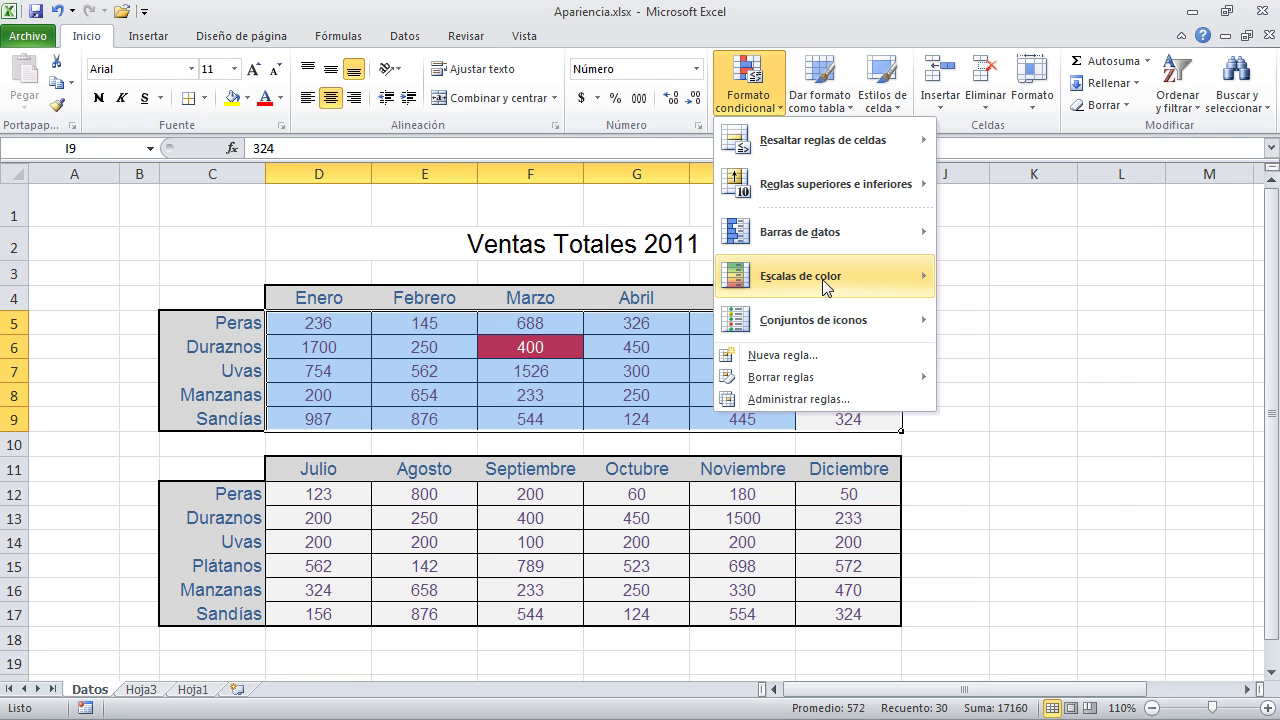
click(846, 379)
click(985, 378)
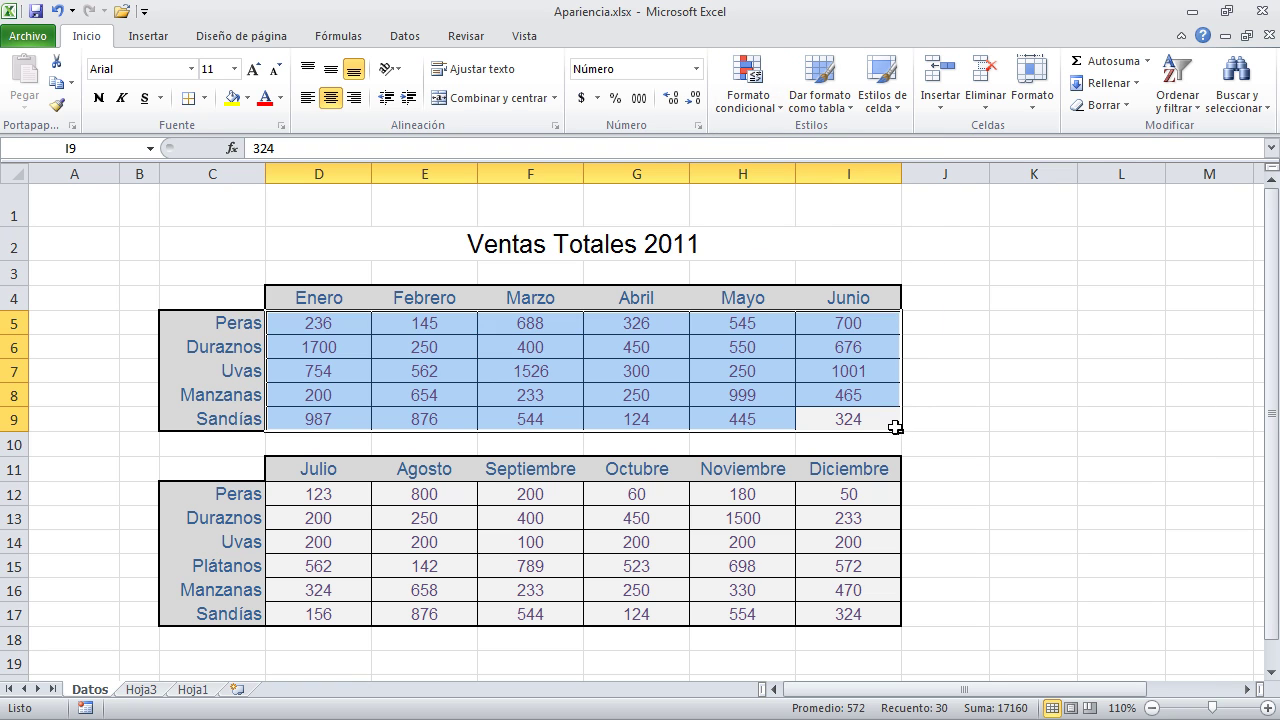
click(764, 116)
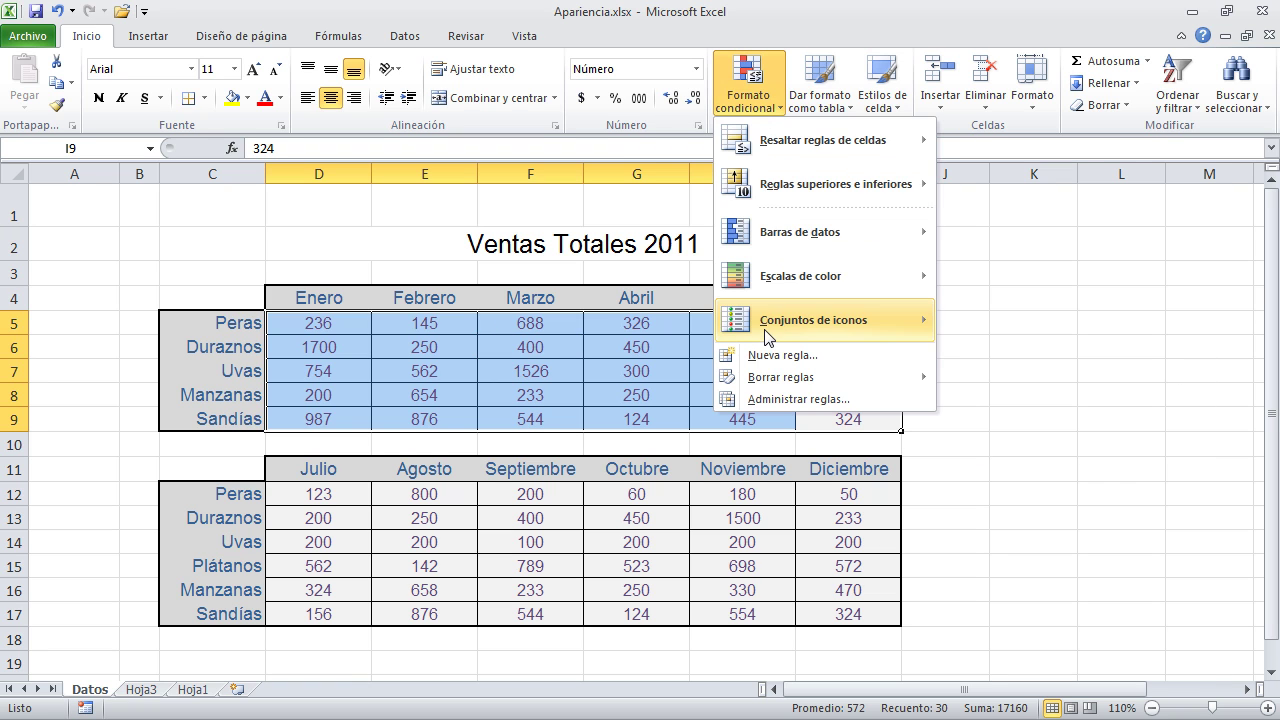
mouse_move(770, 335)
click(998, 646)
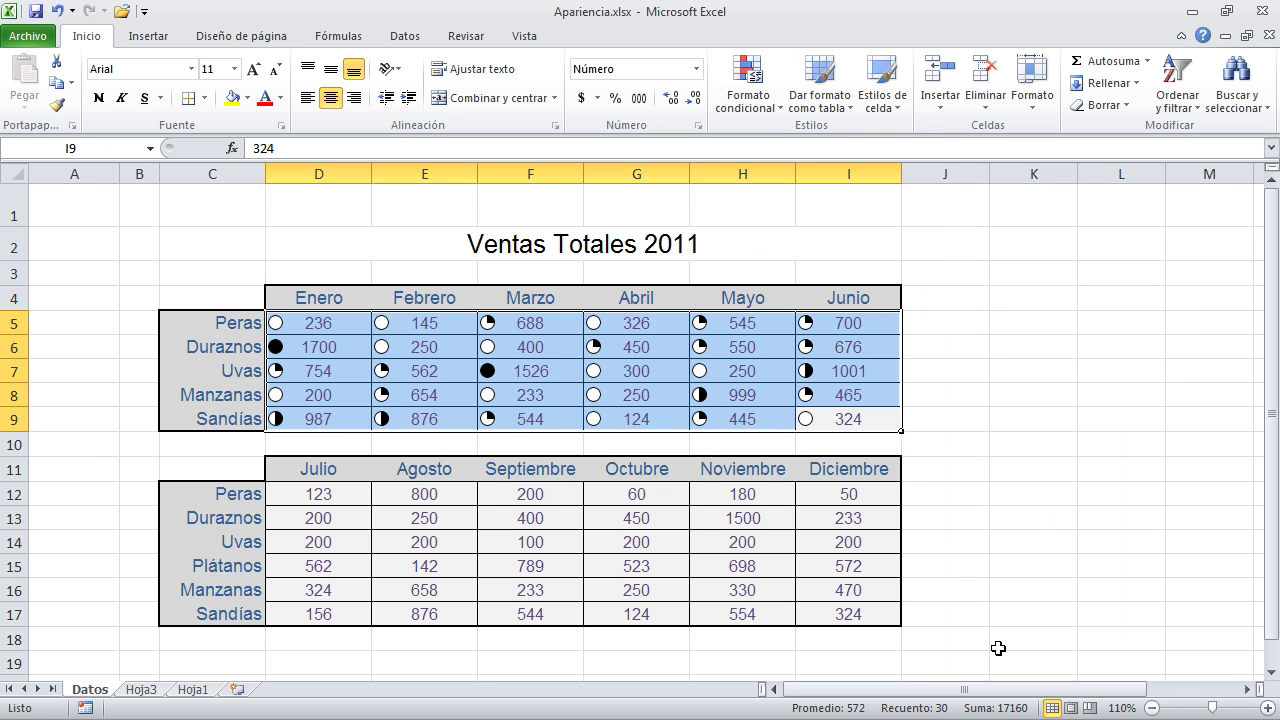
Apply the five-level signal bar icon set to the July–December figures in D12:I17
drag(850, 612, 334, 500)
click(750, 100)
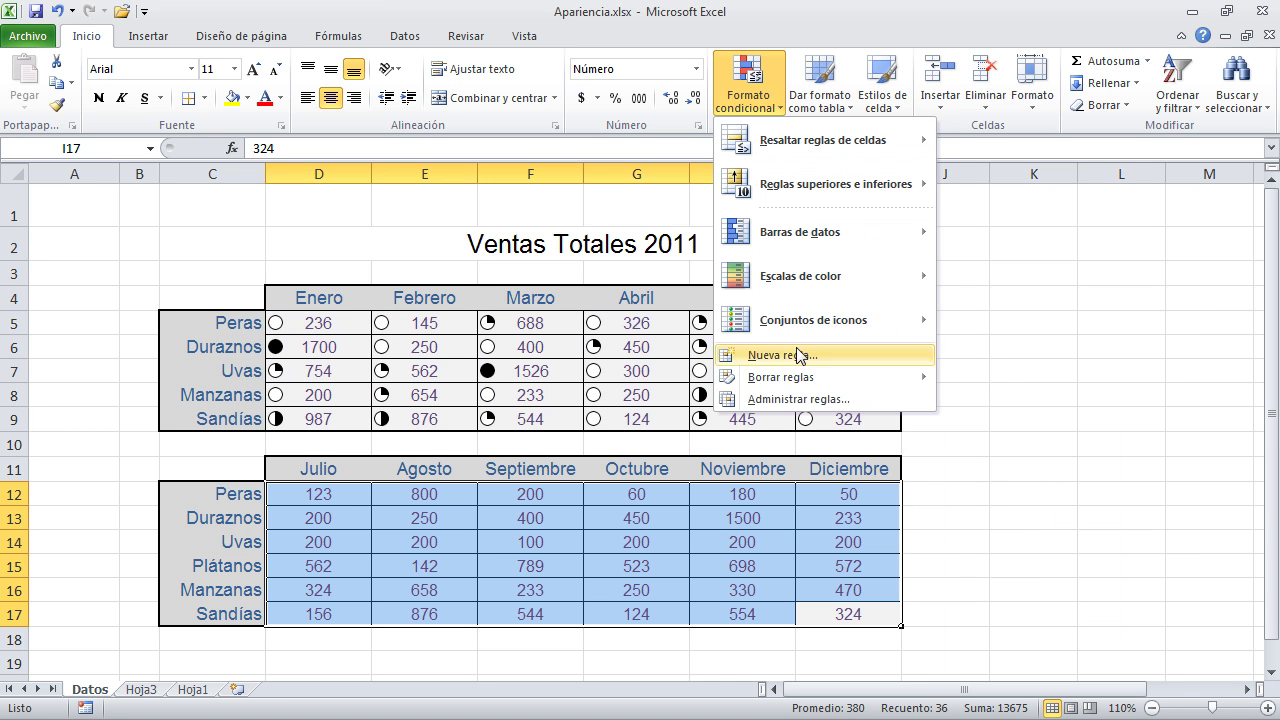
mouse_move(798, 322)
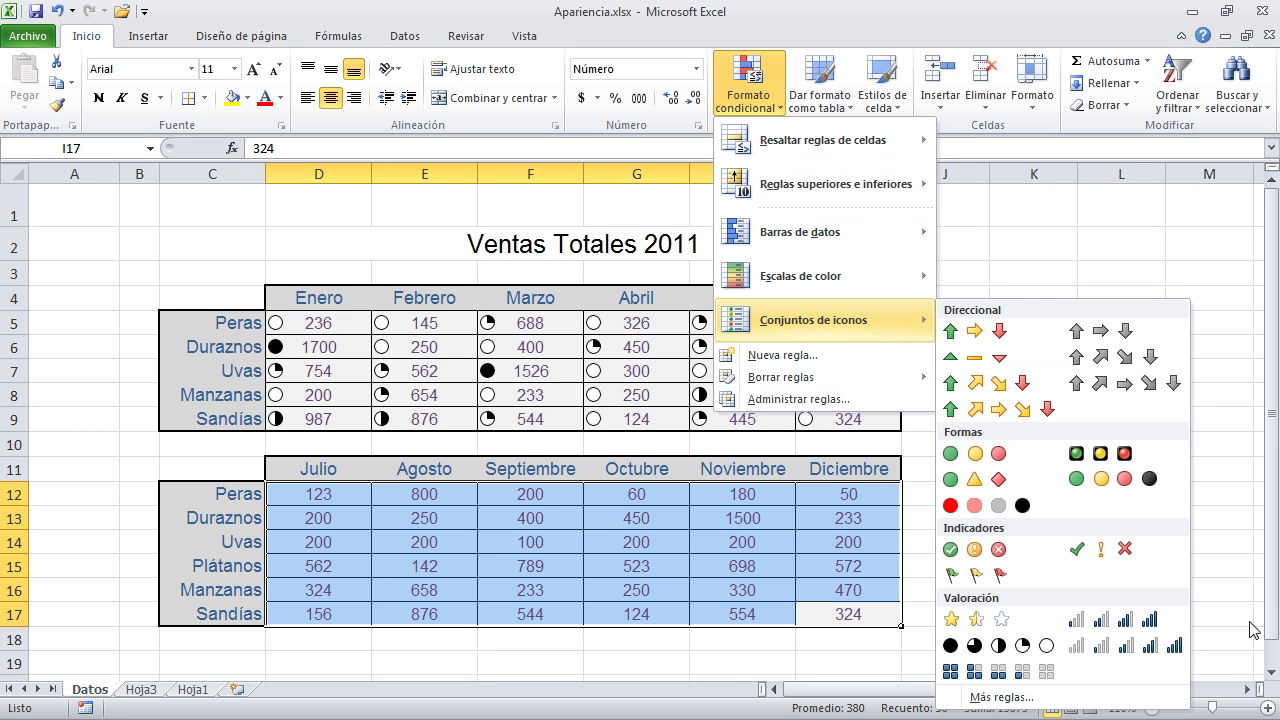
click(1125, 646)
click(1060, 418)
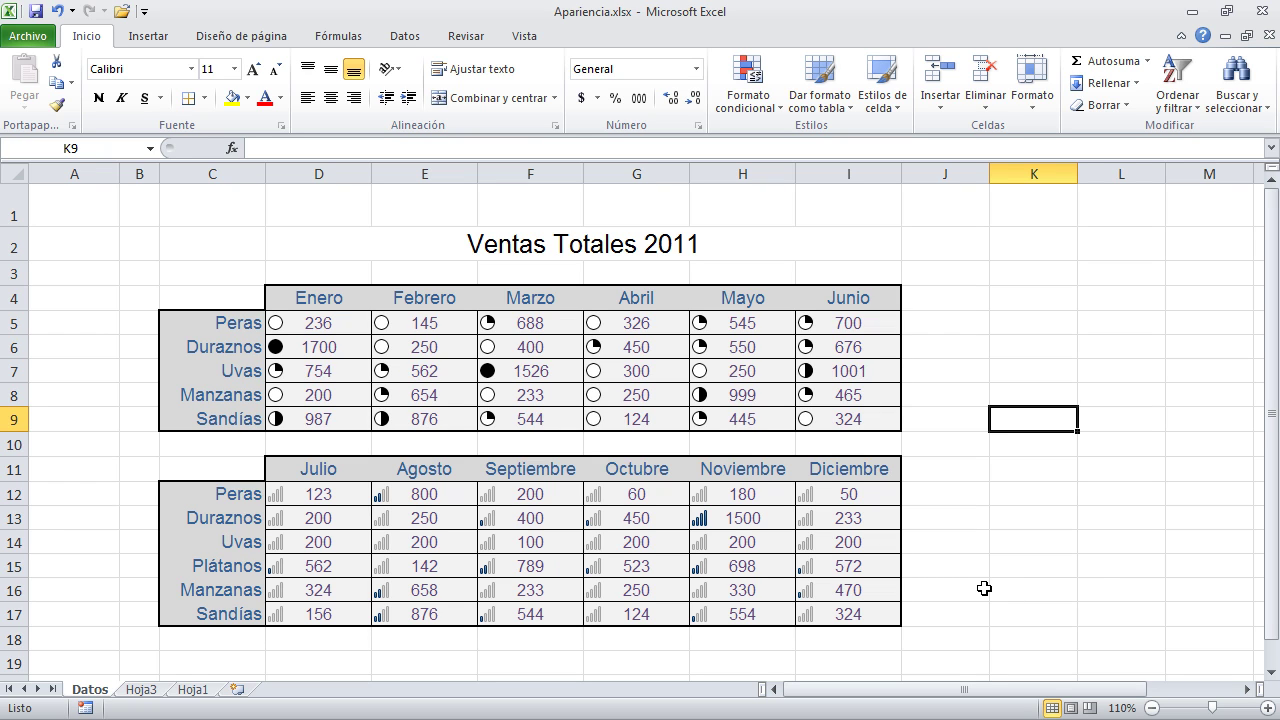
Open the D12:I17 icon rule for editing and examine the comparison operators and value types offered for the top icon
drag(858, 615, 320, 497)
click(748, 100)
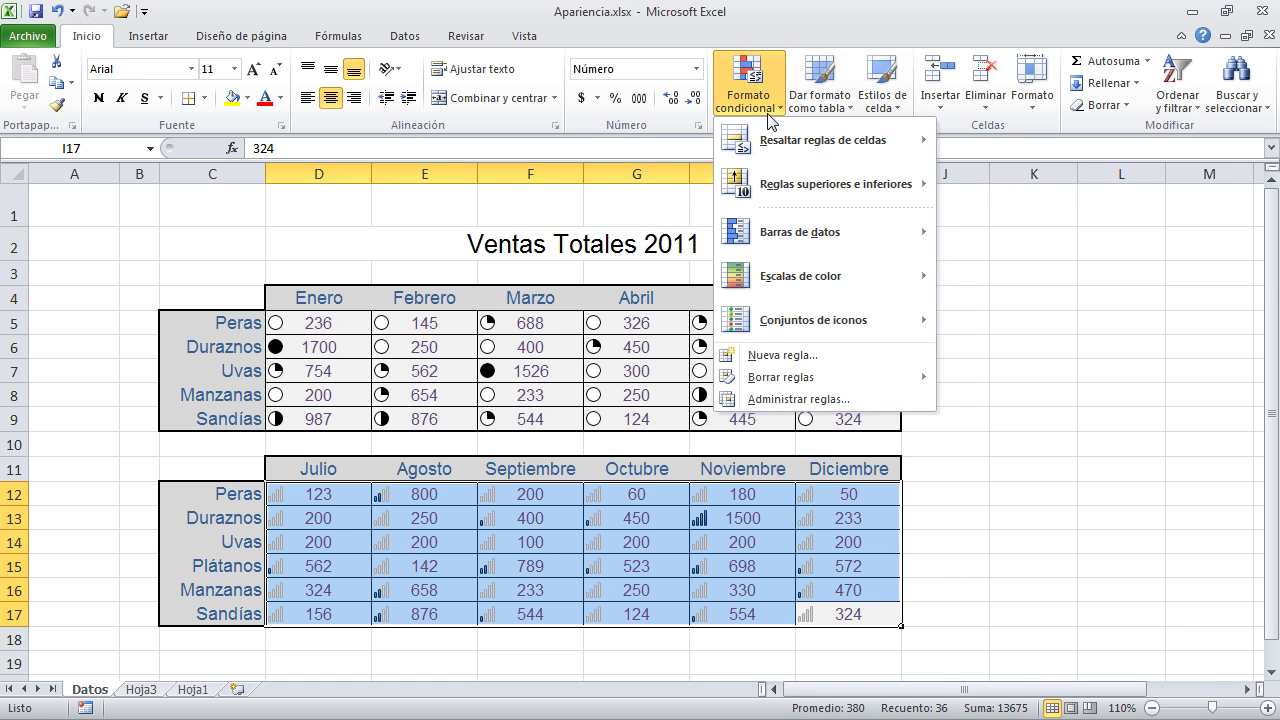
click(838, 400)
click(792, 240)
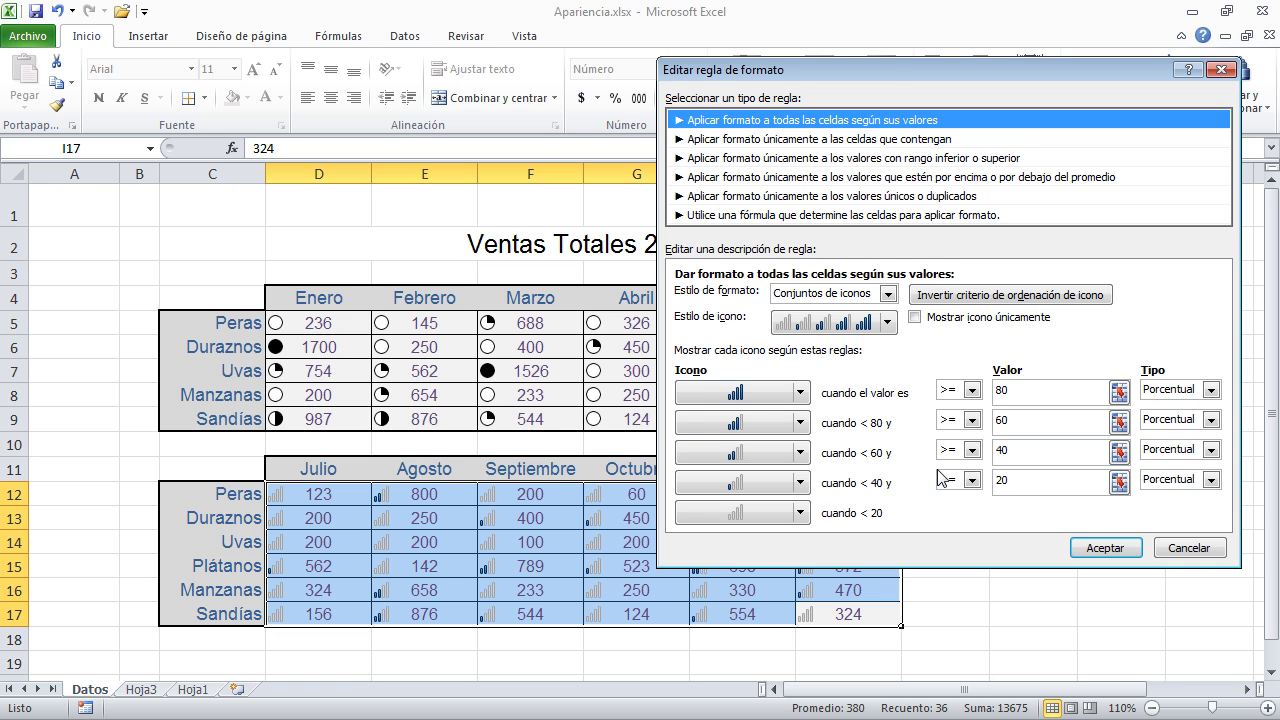
drag(899, 70, 816, 38)
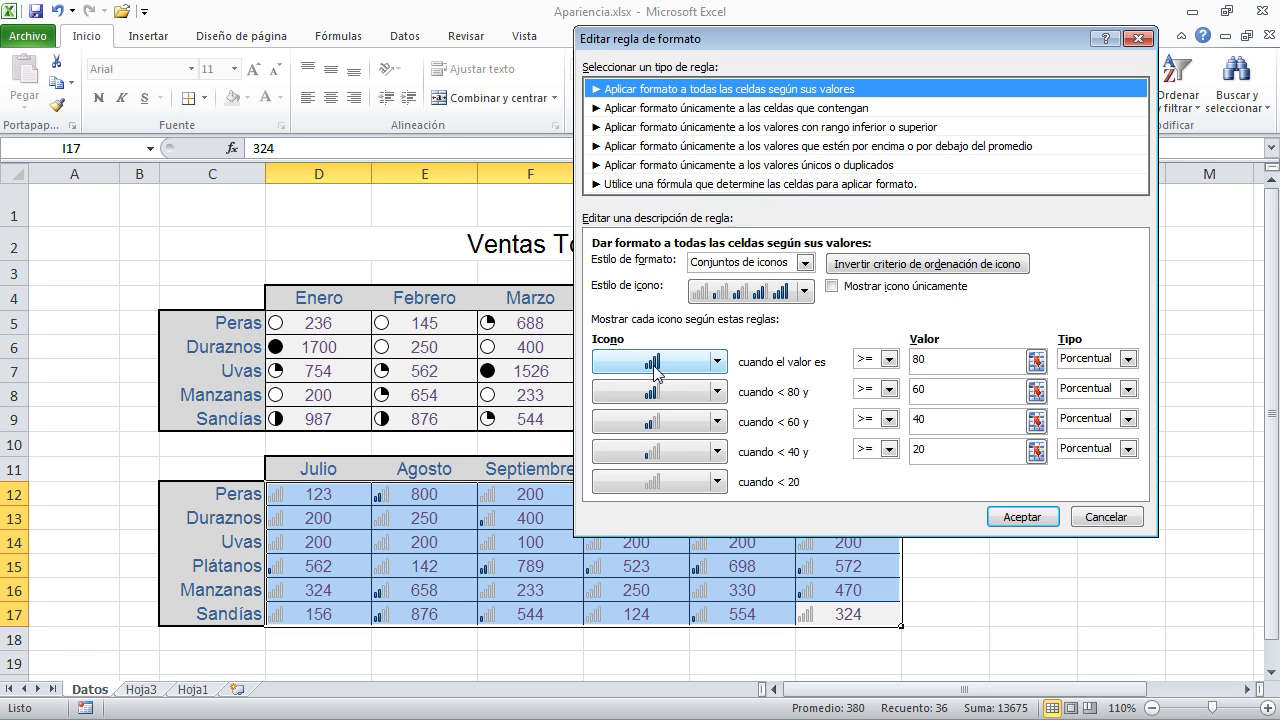
click(889, 360)
click(888, 358)
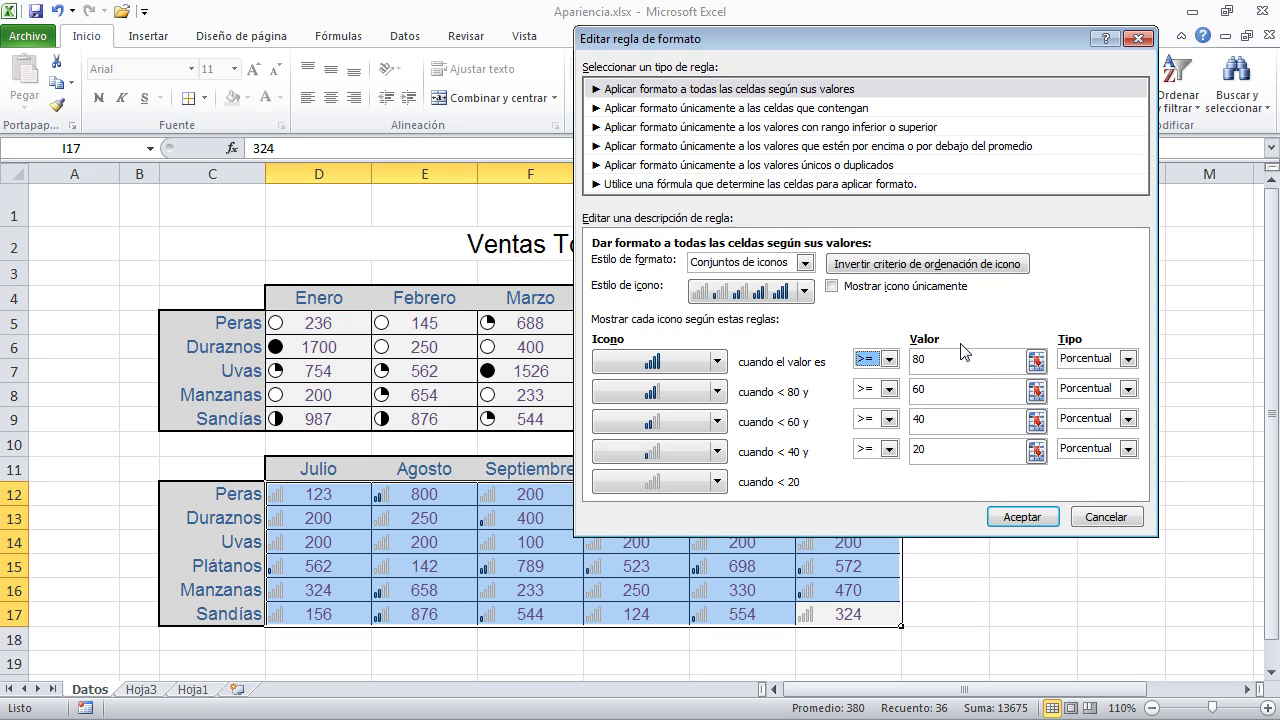
key(Tab)
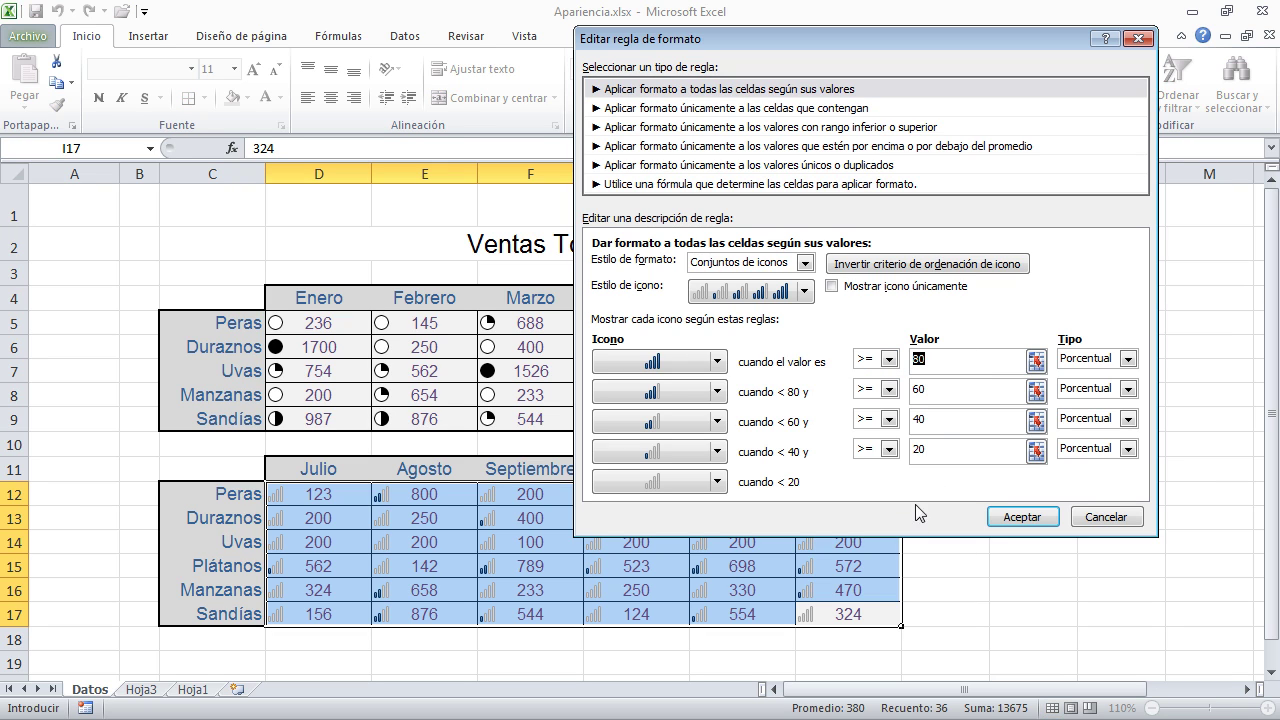
click(1128, 359)
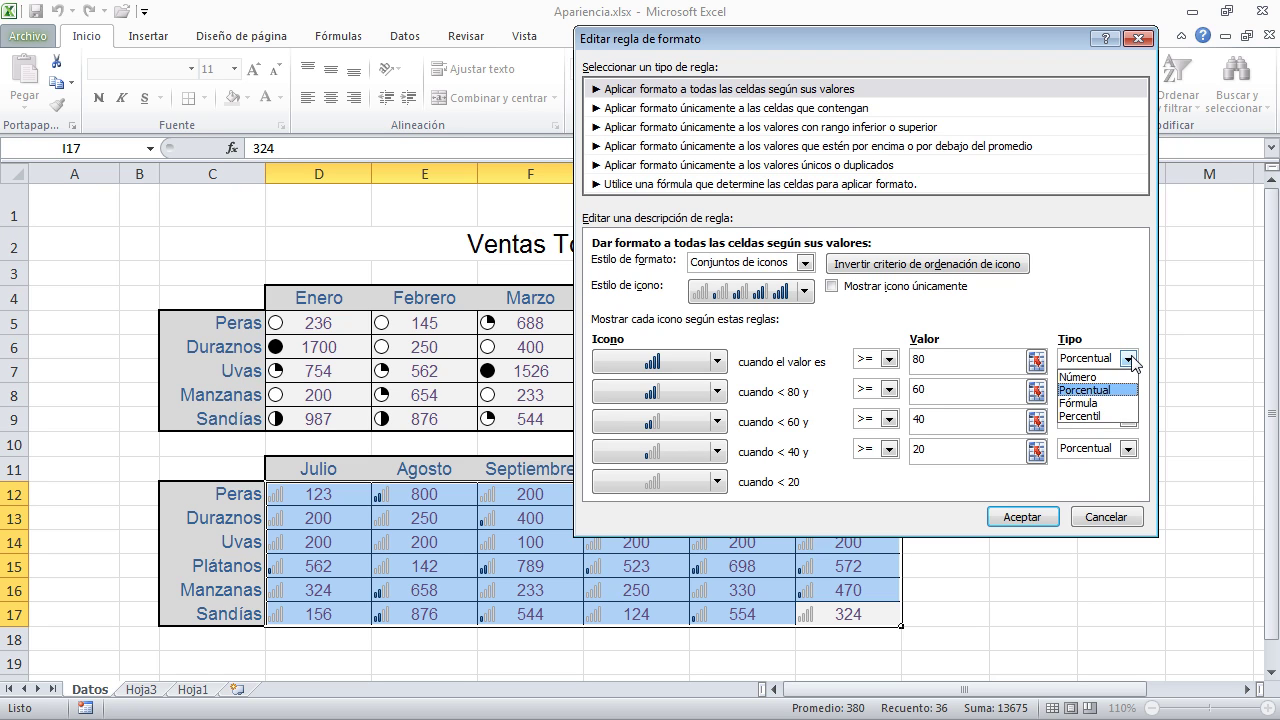
click(1128, 358)
click(1128, 358)
click(1090, 389)
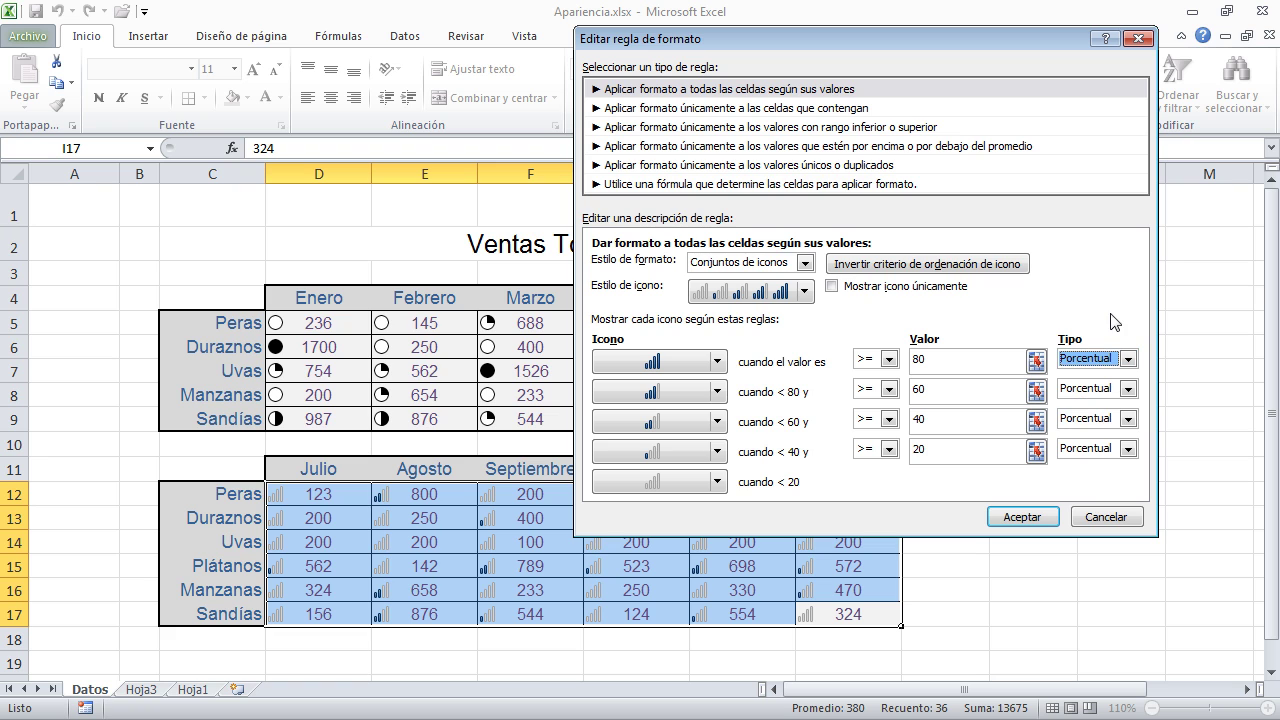
Try setting the icon for values below 80 to No hay icono de celda, and discard the rule edits
click(724, 391)
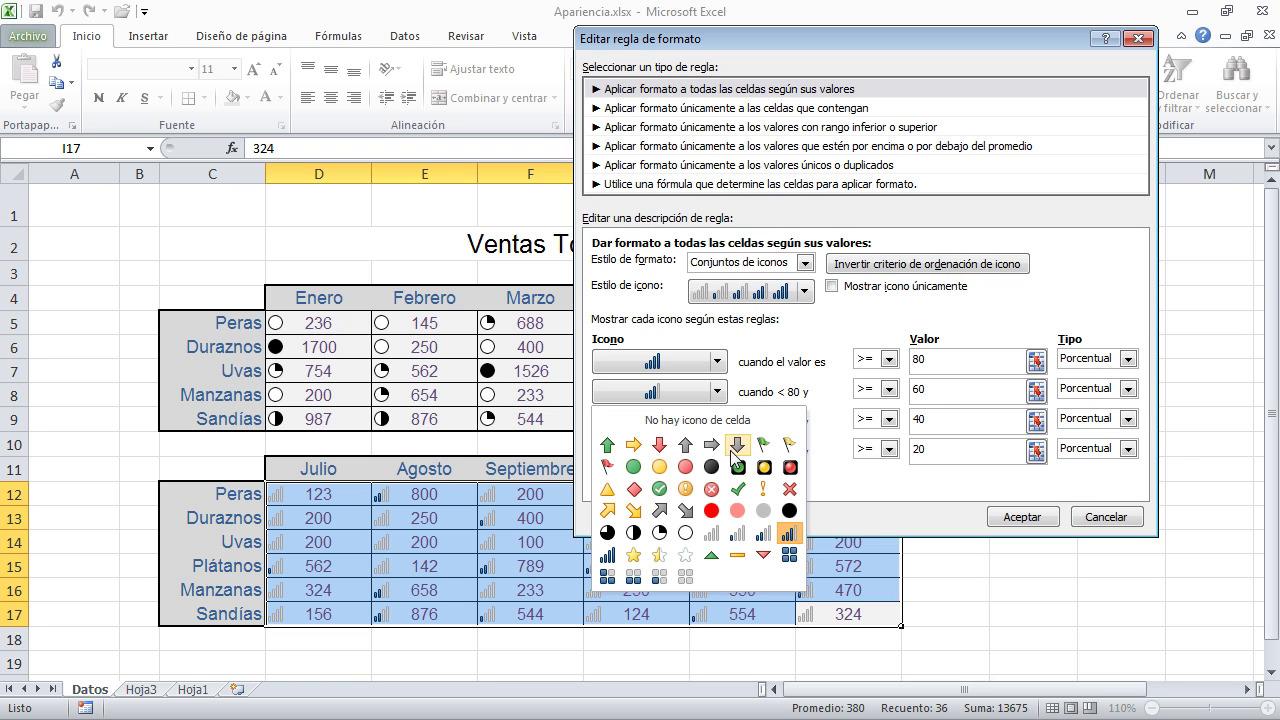
click(770, 396)
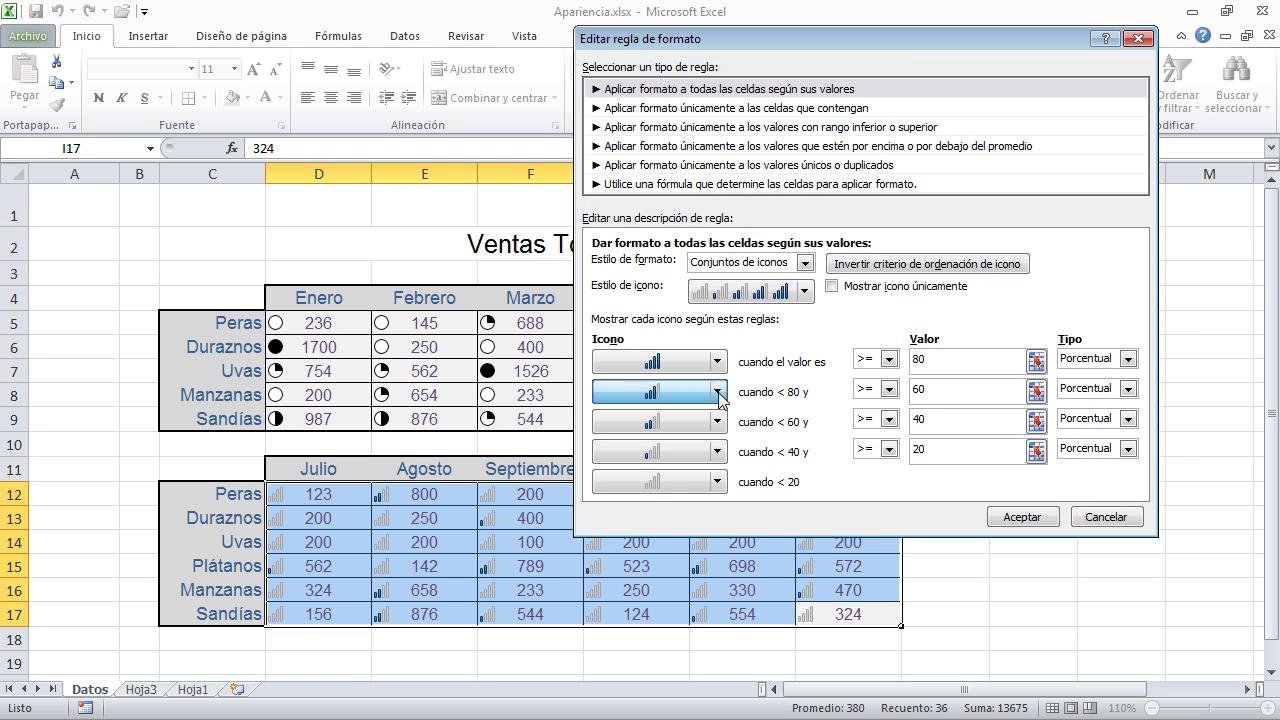
click(718, 400)
click(667, 421)
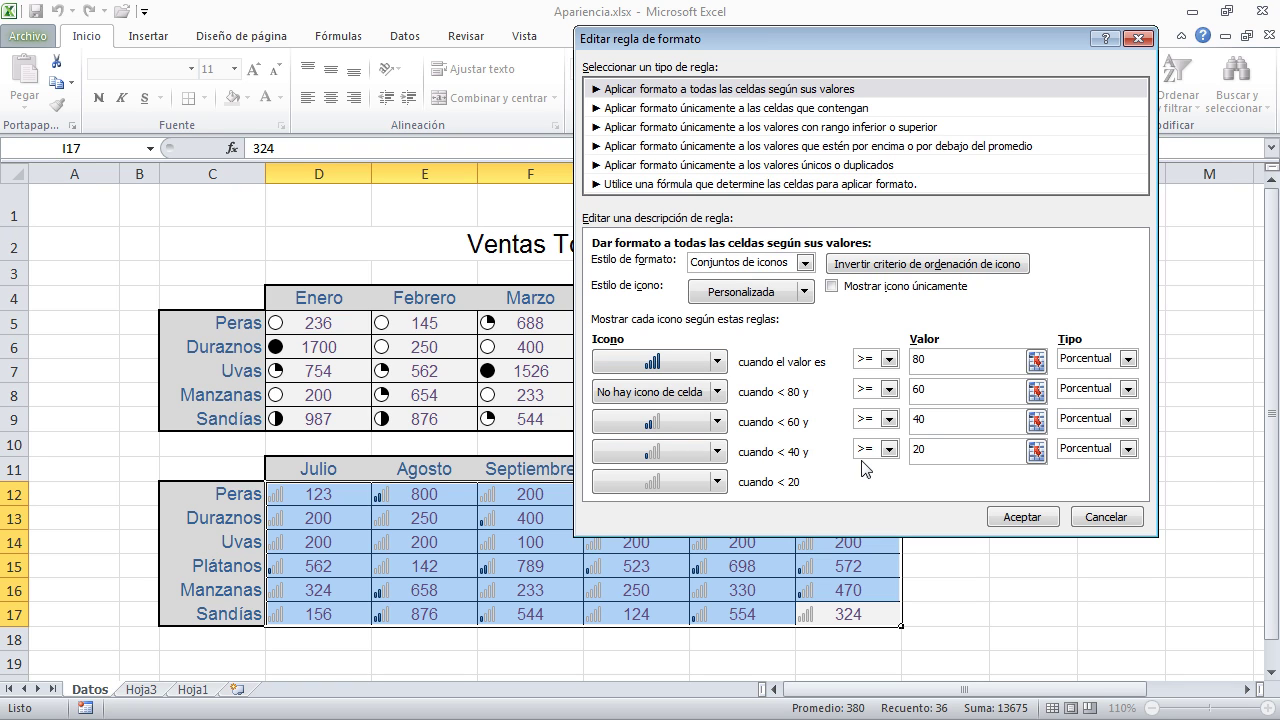
click(1125, 520)
click(1167, 438)
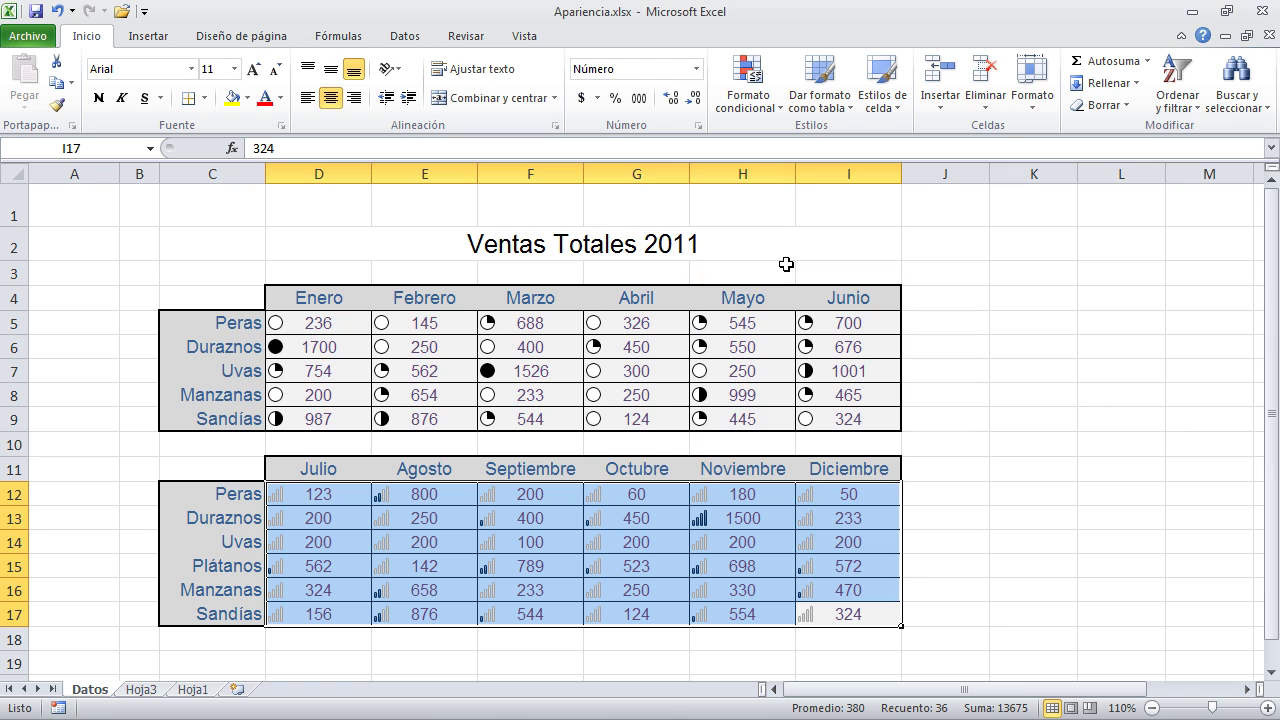
Start an Es mayor que rule on D12:I17 with a custom format and review its number, font and border options
click(748, 98)
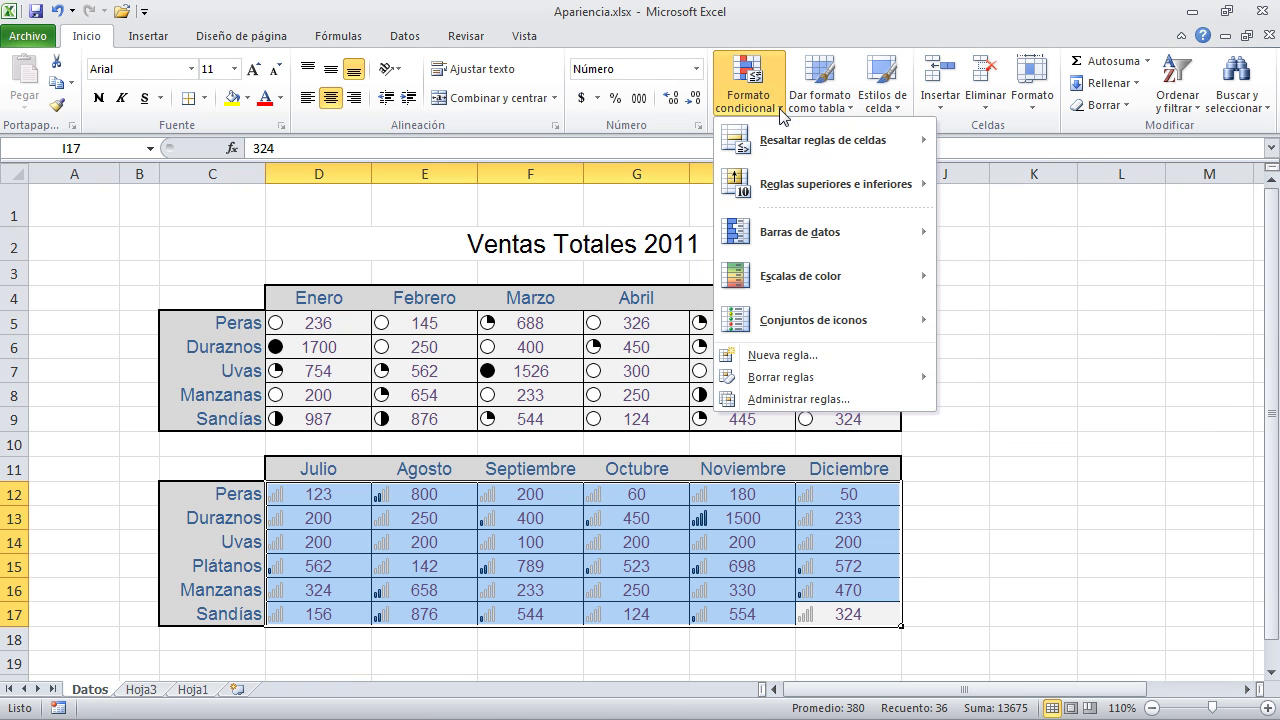
mouse_move(840, 150)
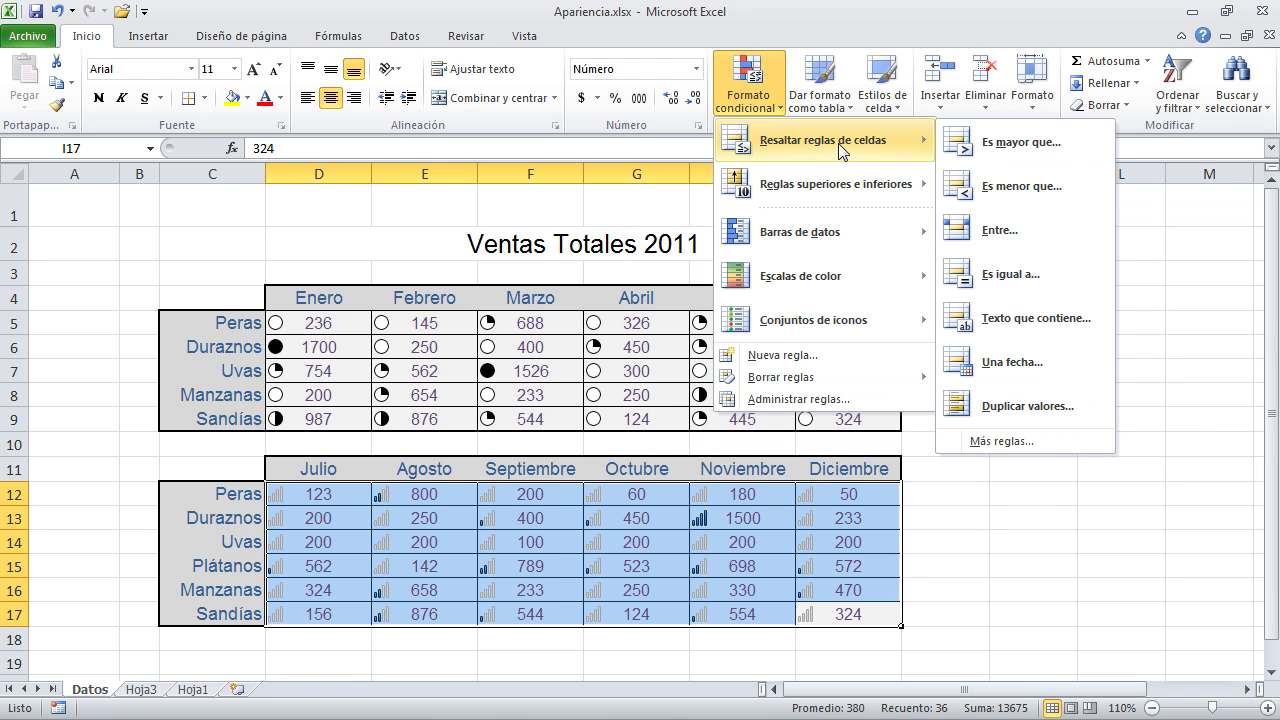
click(1030, 145)
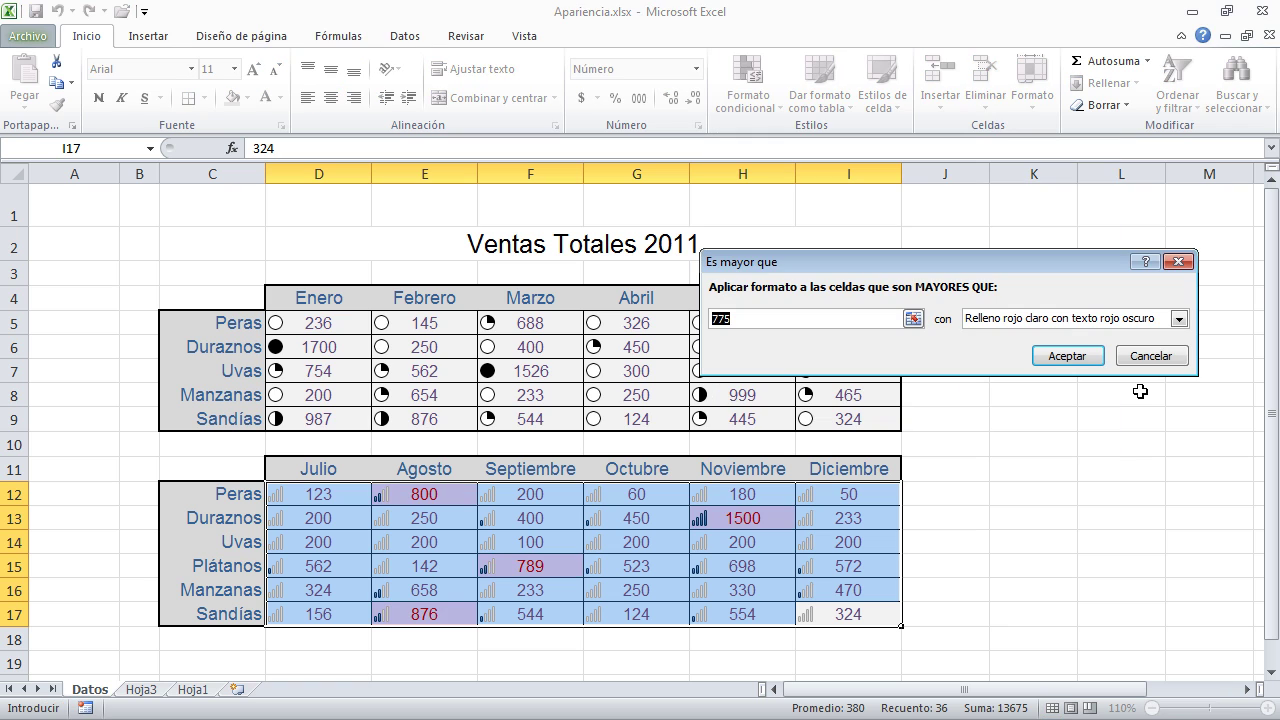
click(1180, 318)
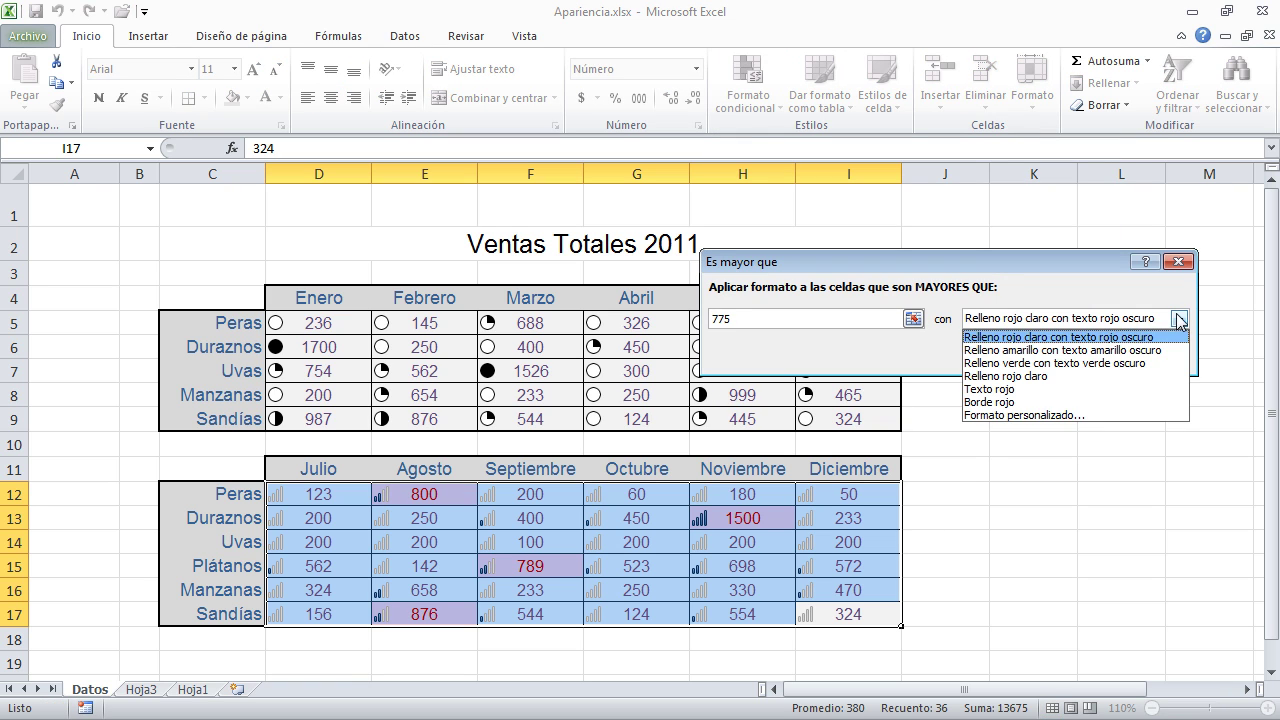
click(1080, 416)
click(714, 99)
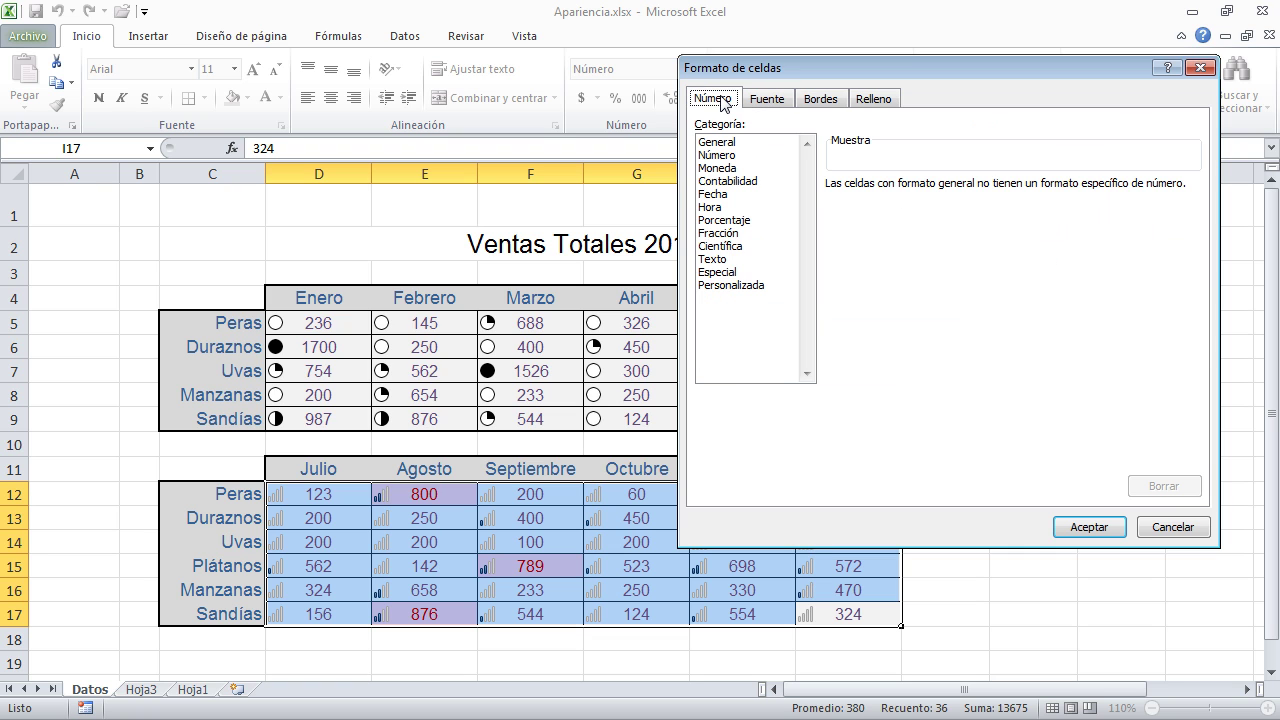
click(769, 100)
click(821, 100)
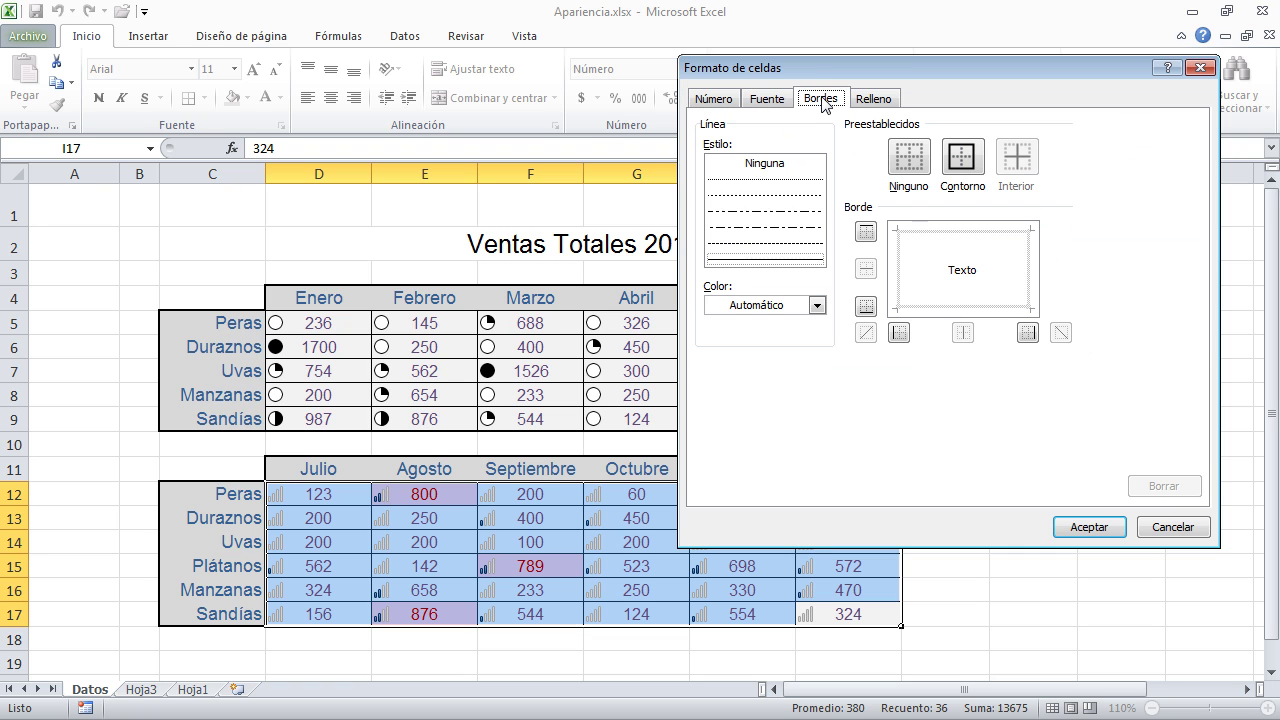